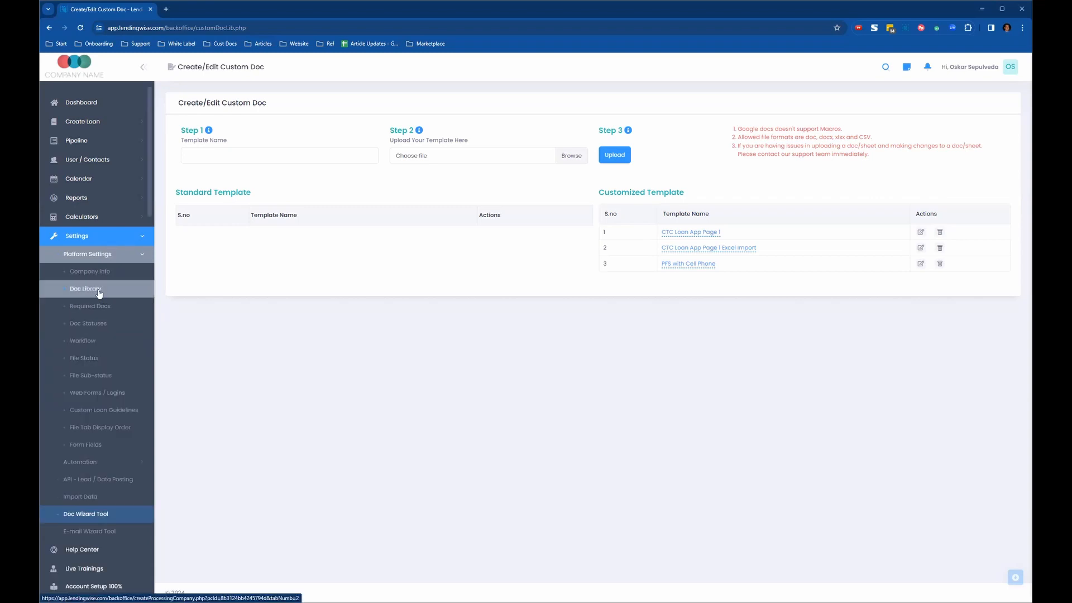
Open the Doc Library settings and expand every folder from 4506 through SBA under Commercial/Residential Real Estate
left_click(98, 293)
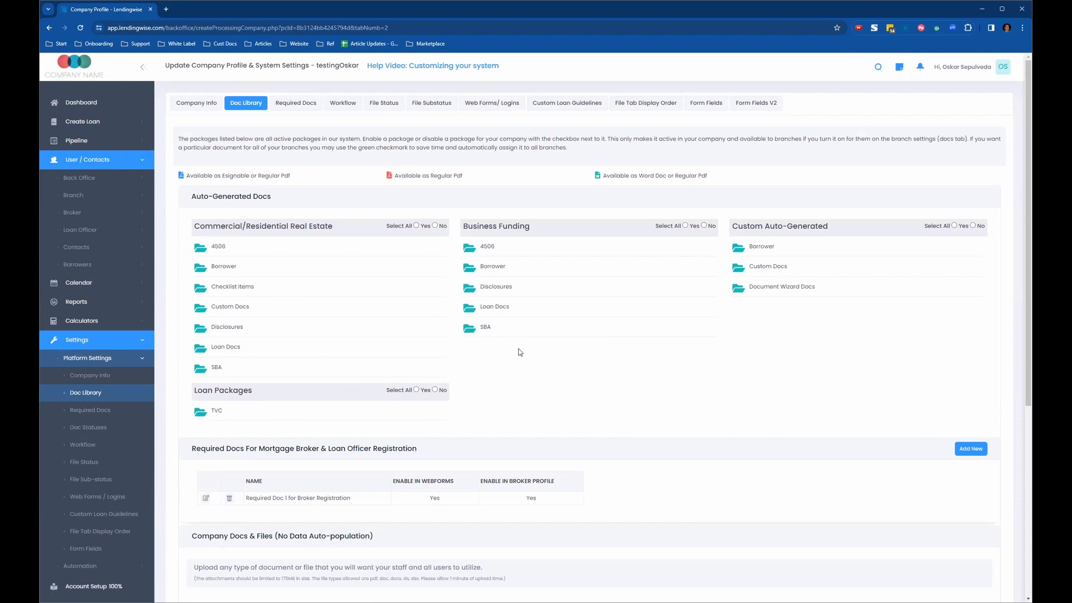
left_click(199, 248)
left_click(201, 373)
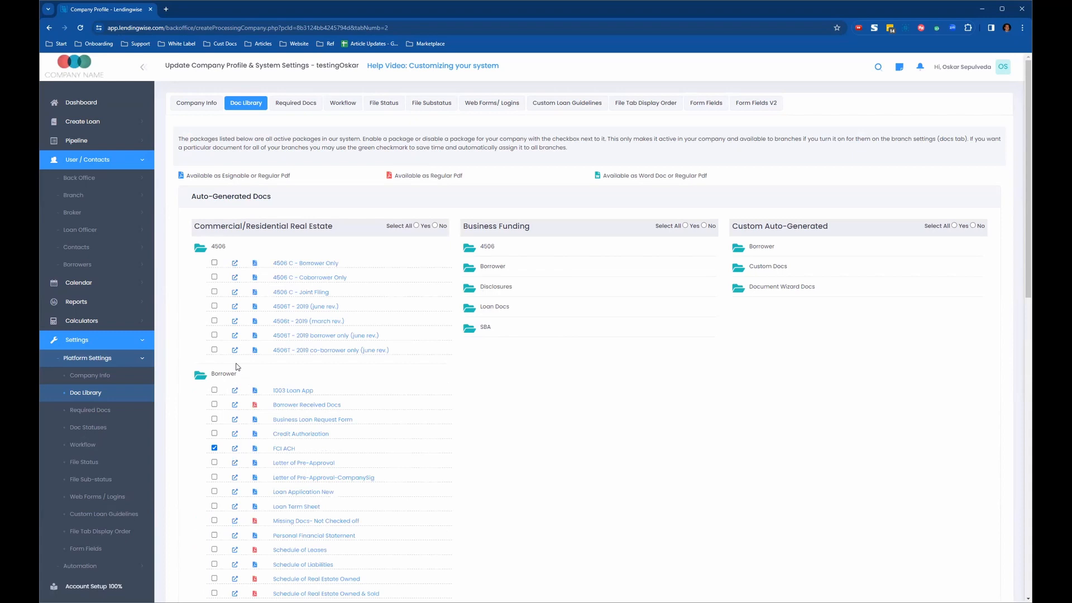
scroll(203, 384, "down", 6)
left_click(204, 307)
left_click(200, 348)
left_click(201, 387)
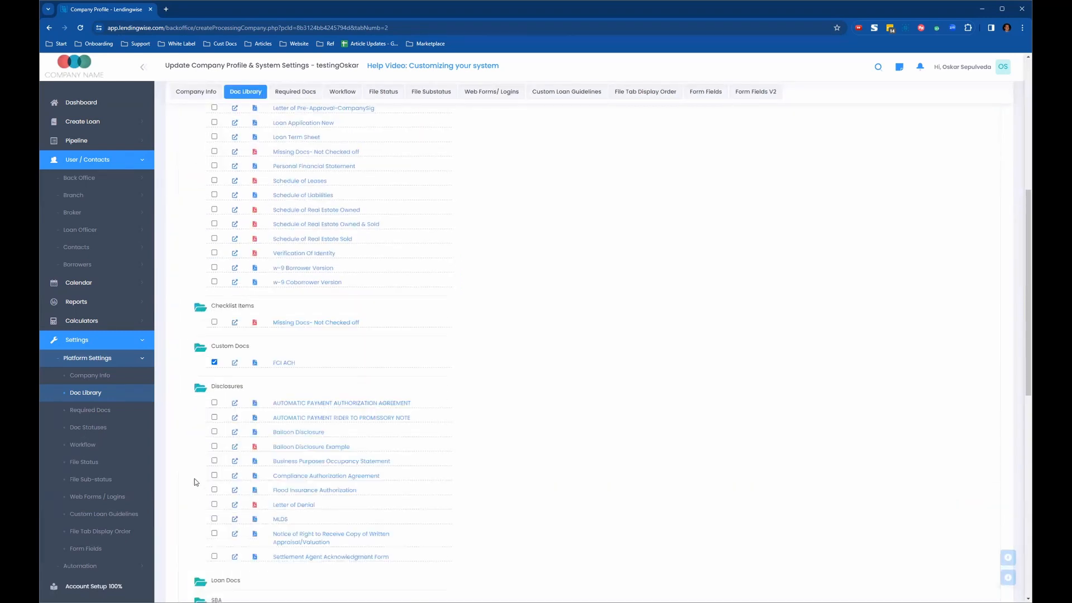
scroll(208, 426, "down", 3)
left_click(202, 411)
scroll(207, 425, "down", 4)
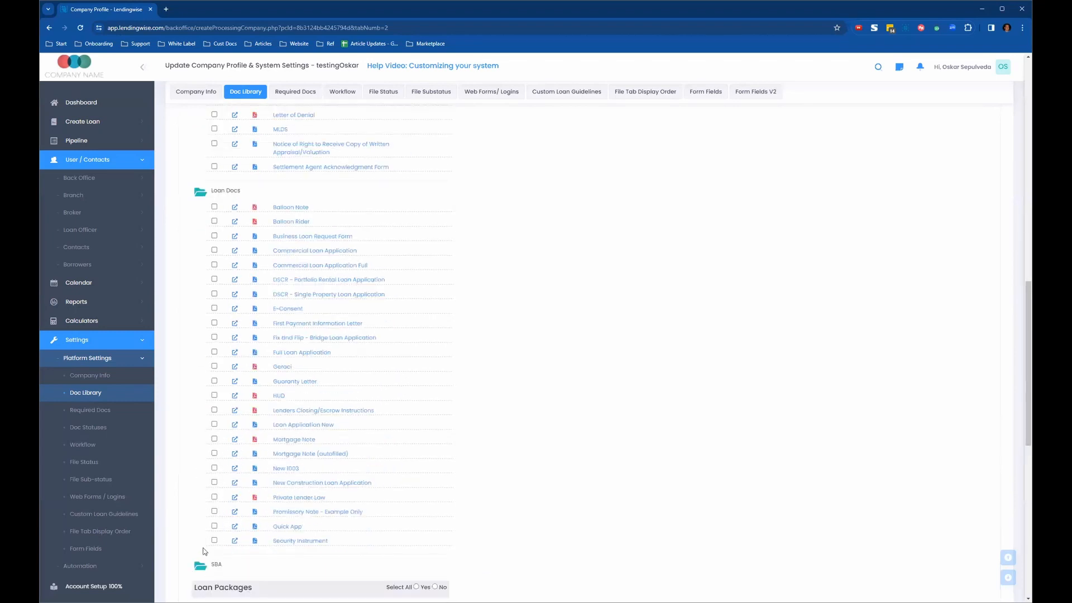
scroll(288, 500, "down", 5)
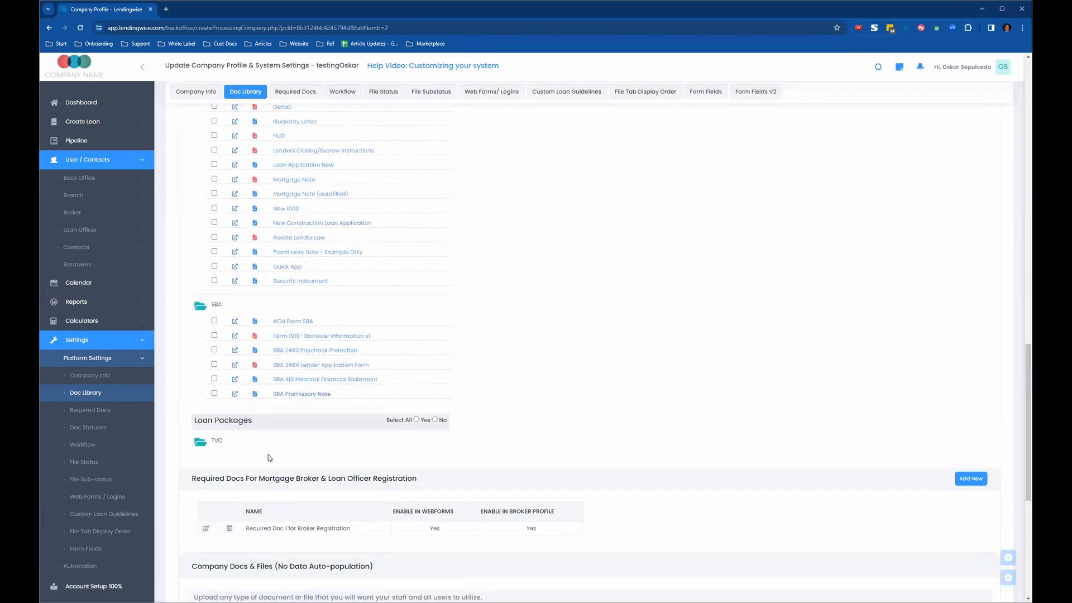
Preview the 4506 C - Borrower Only form from the 4506 folder, look through it, and close the preview
scroll(268, 454, "up", 14)
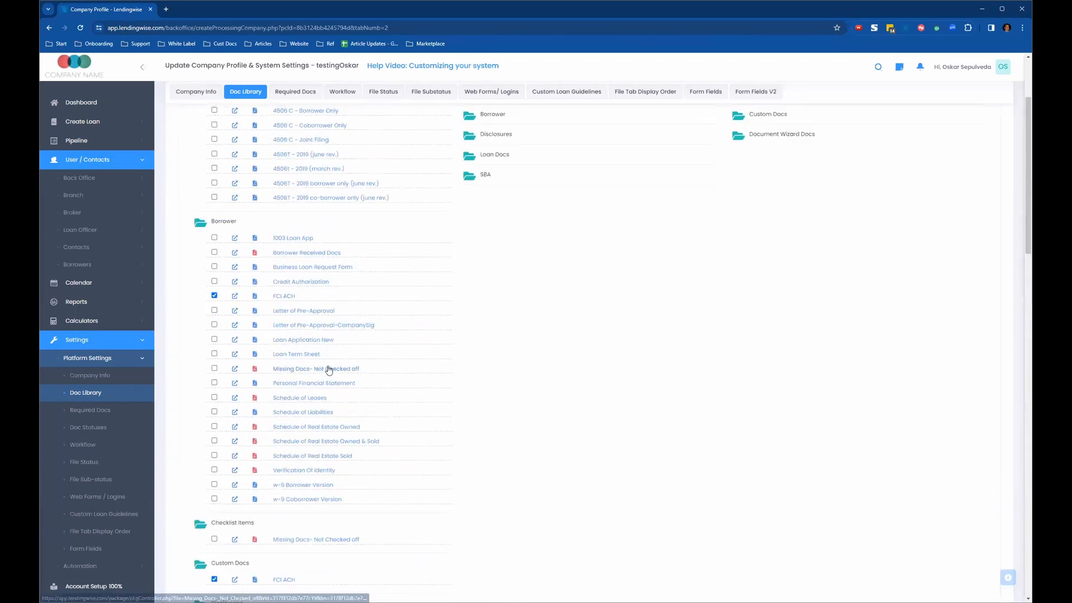
scroll(329, 369, "up", 3)
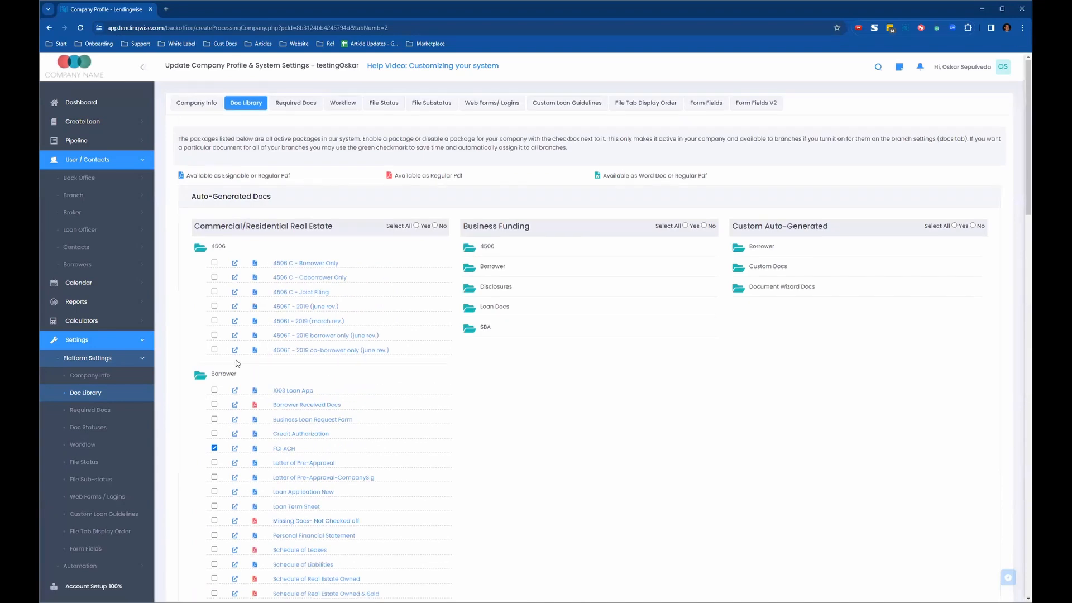
left_click(316, 265)
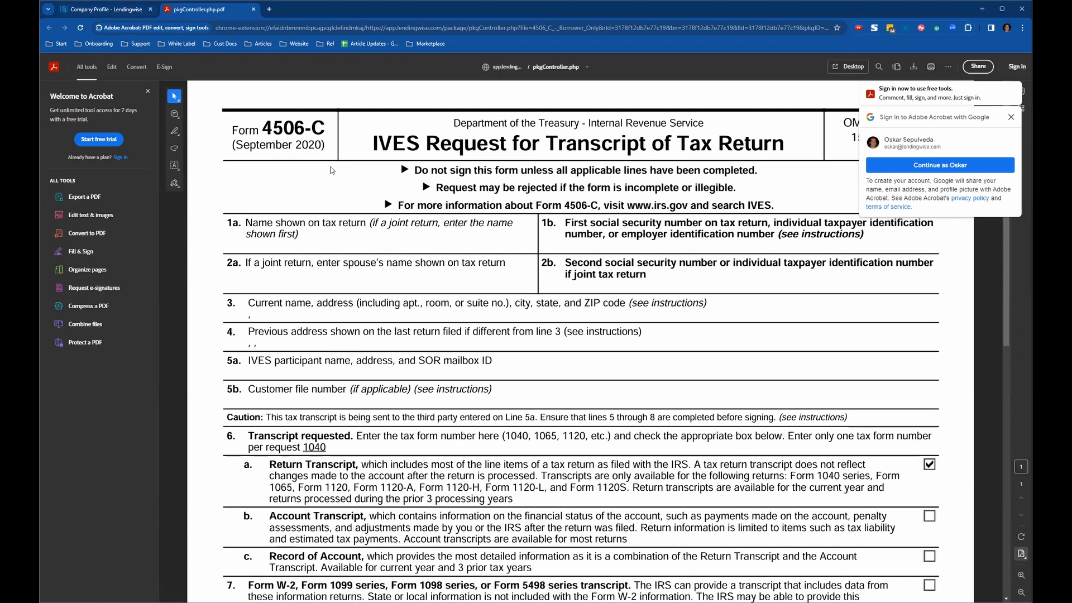
scroll(428, 153, "down", 9)
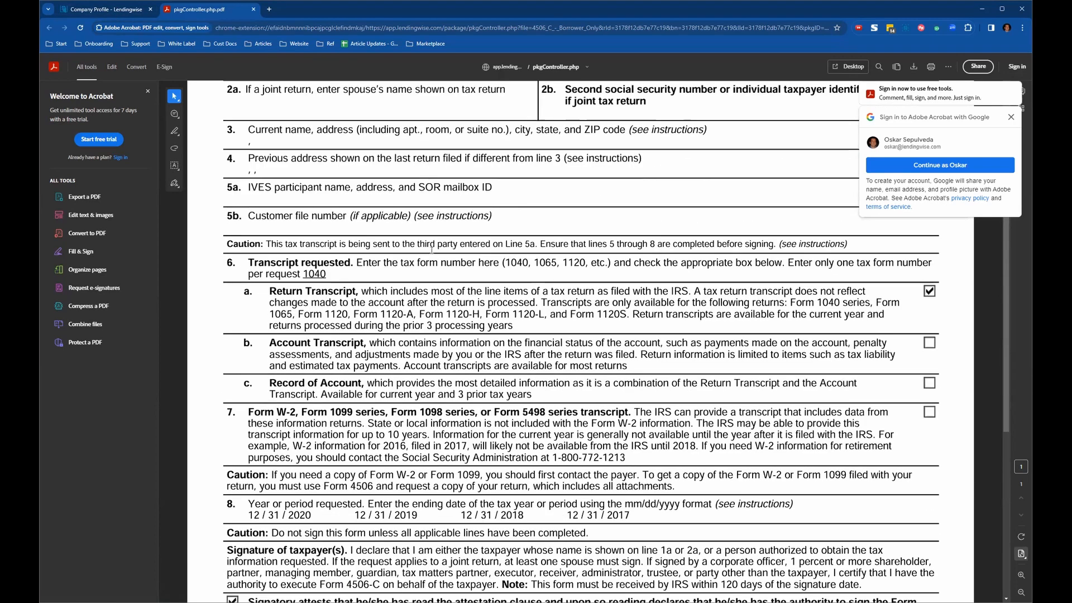
scroll(431, 279, "up", 10)
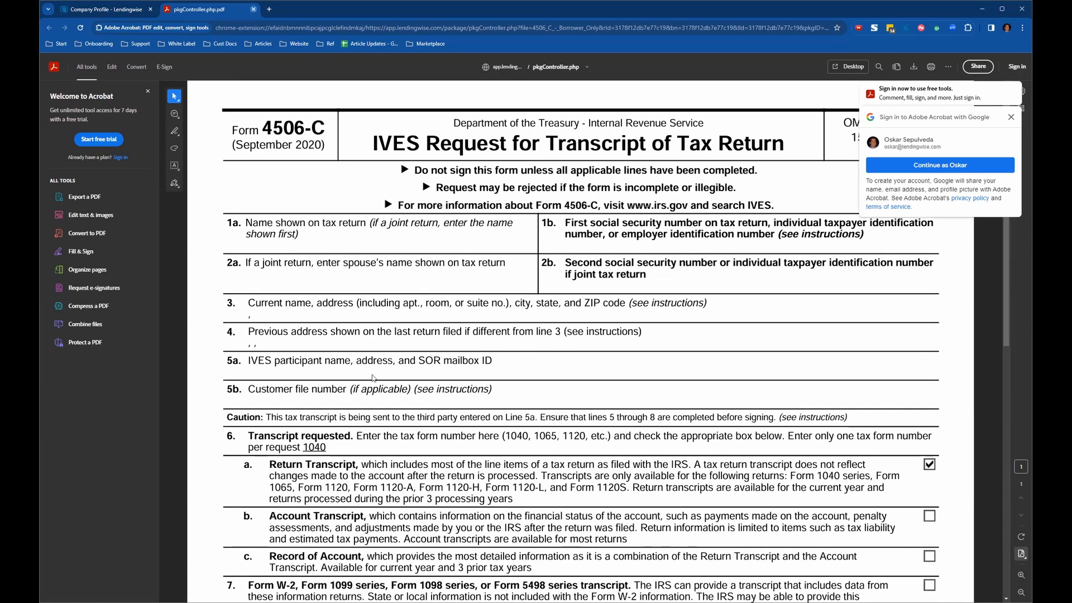
left_click(254, 9)
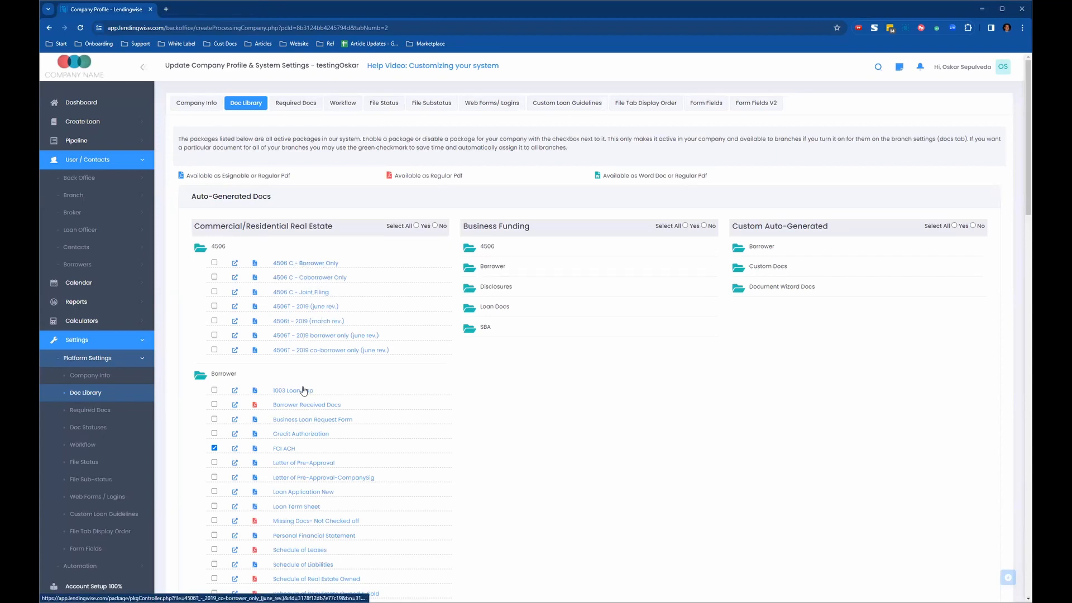
Enable the 4506 C Borrower Only, Coborrower Only and Joint Filing forms, and disable all three again
scroll(352, 402, "down", 6)
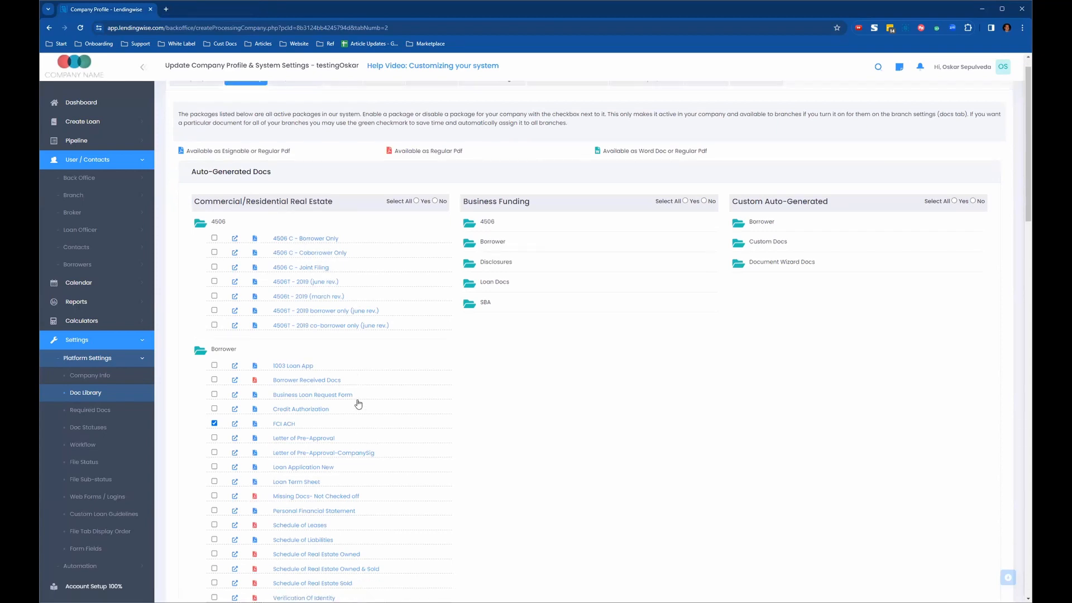
scroll(349, 371, "up", 6)
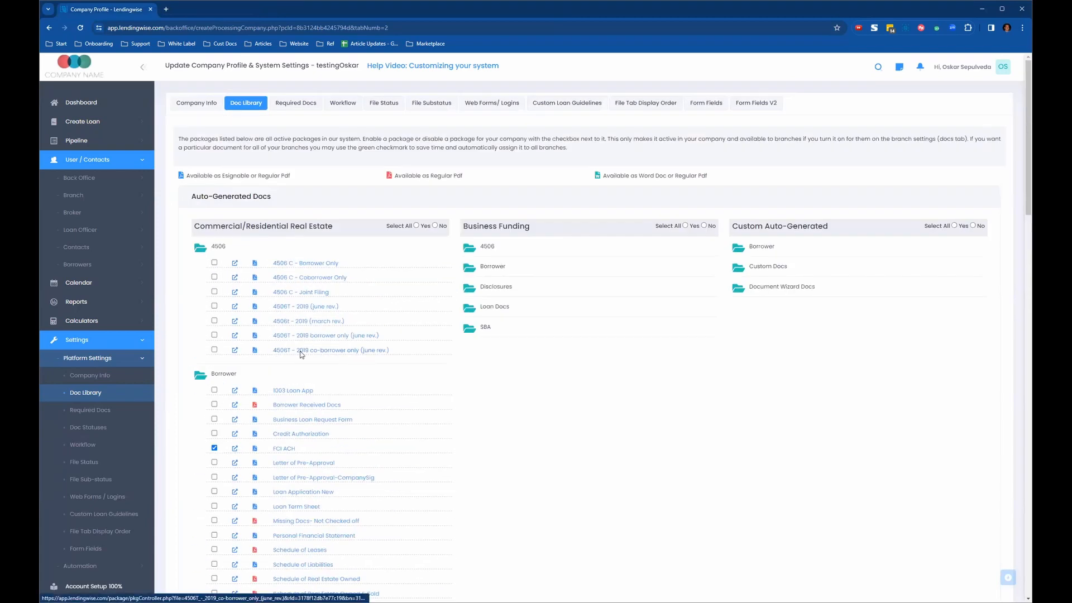
left_click(214, 263)
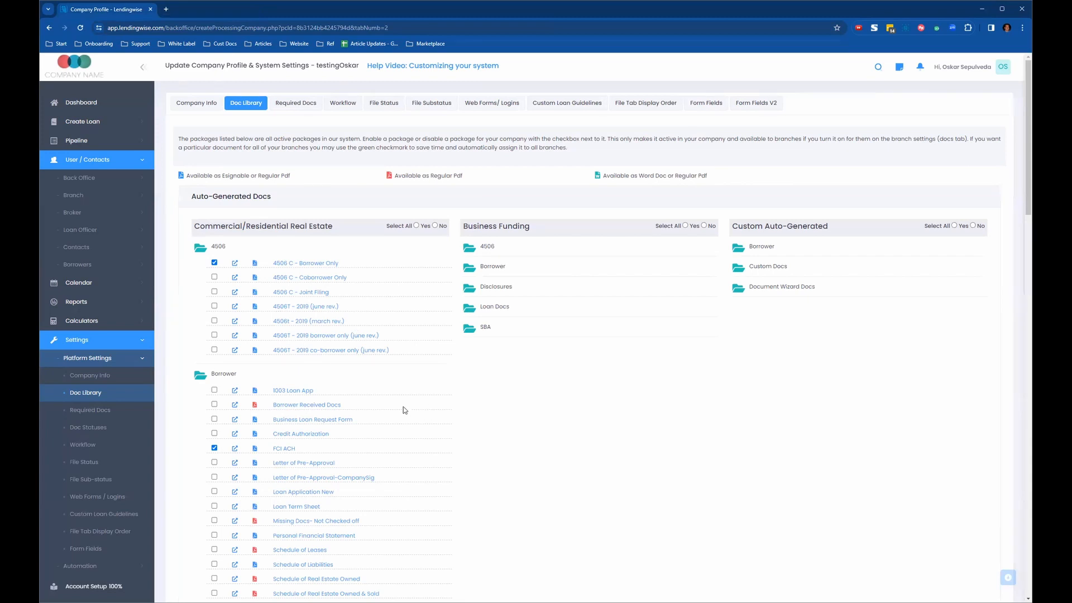
left_click(214, 278)
left_click(214, 292)
left_click(215, 291)
left_click(214, 277)
left_click(215, 263)
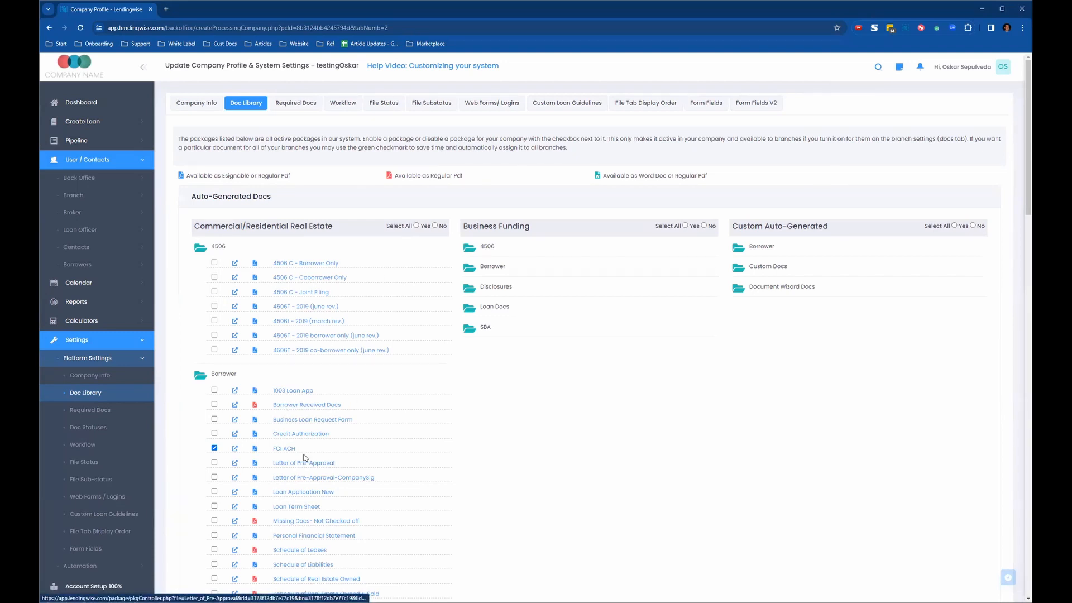
Review the documents offered in the Commercial/Residential Real Estate folders, from 4506 and Borrower down to Loan Docs and SBA
scroll(224, 483, "down", 7)
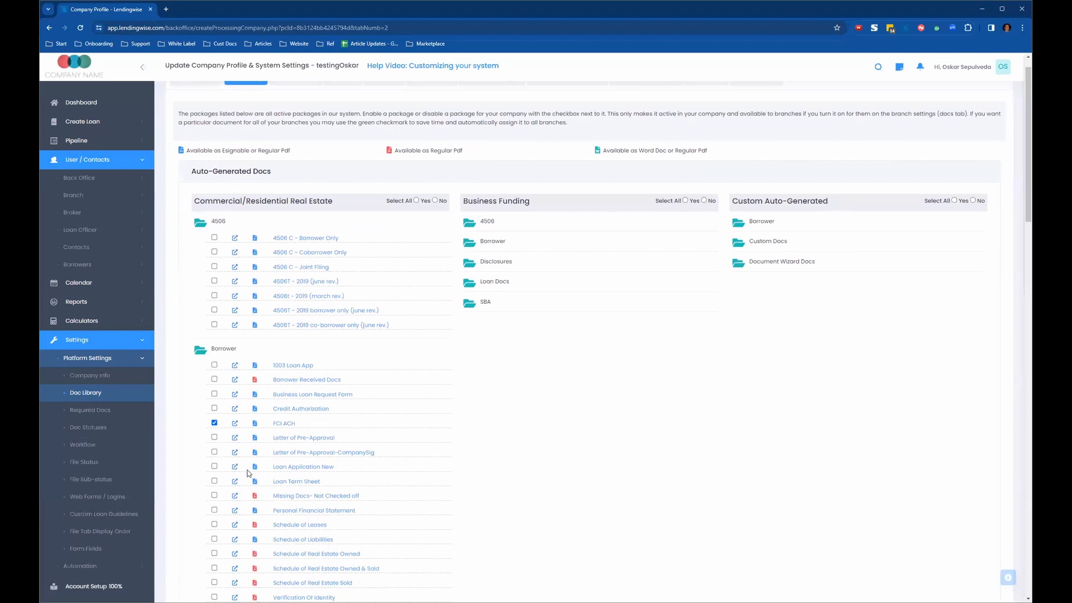
scroll(467, 404, "up", 4)
scroll(330, 412, "up", 3)
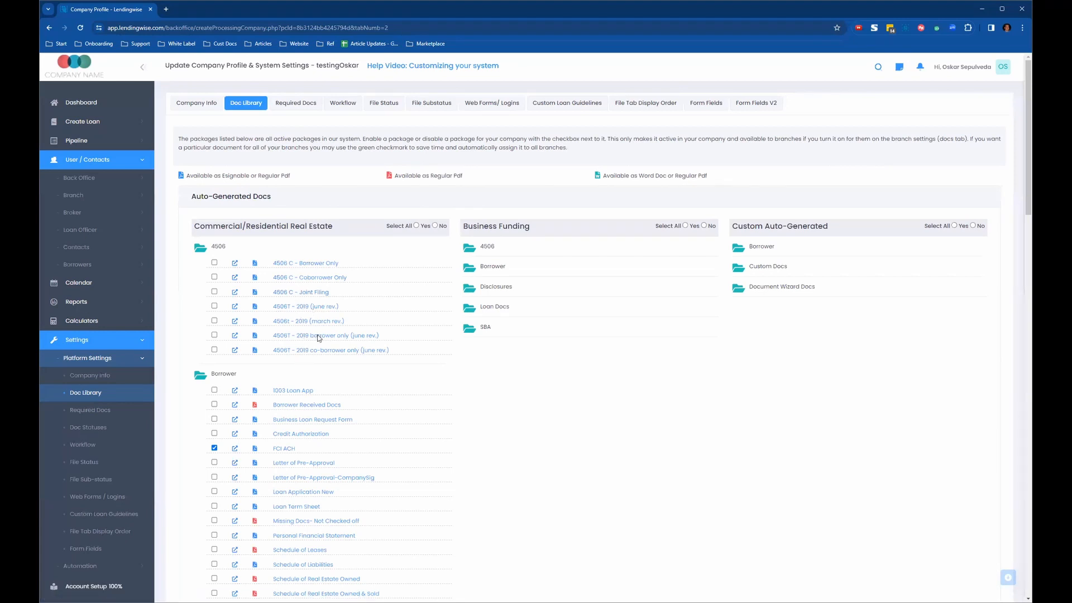
scroll(319, 338, "down", 5)
scroll(314, 397, "down", 9)
scroll(313, 369, "down", 4)
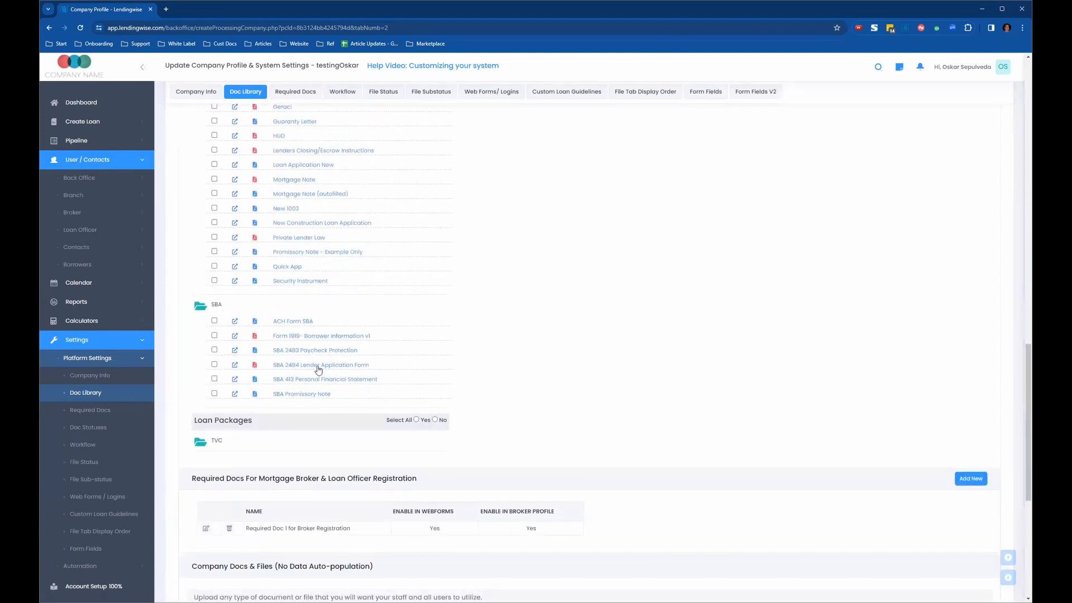
scroll(311, 380, "up", 5)
scroll(314, 383, "up", 5)
scroll(316, 384, "up", 2)
scroll(327, 371, "up", 3)
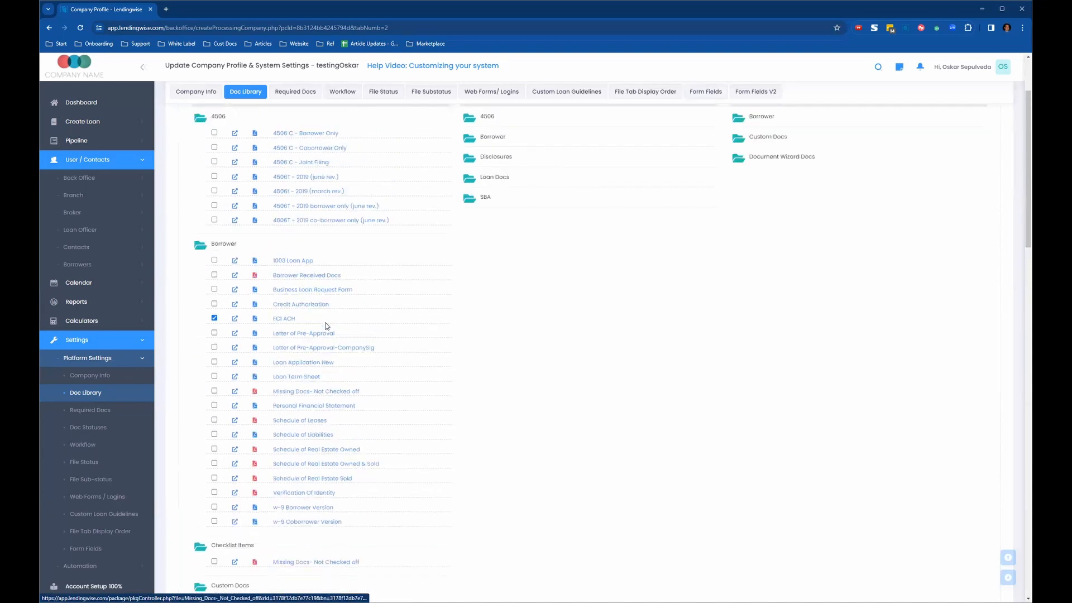
scroll(325, 322, "up", 3)
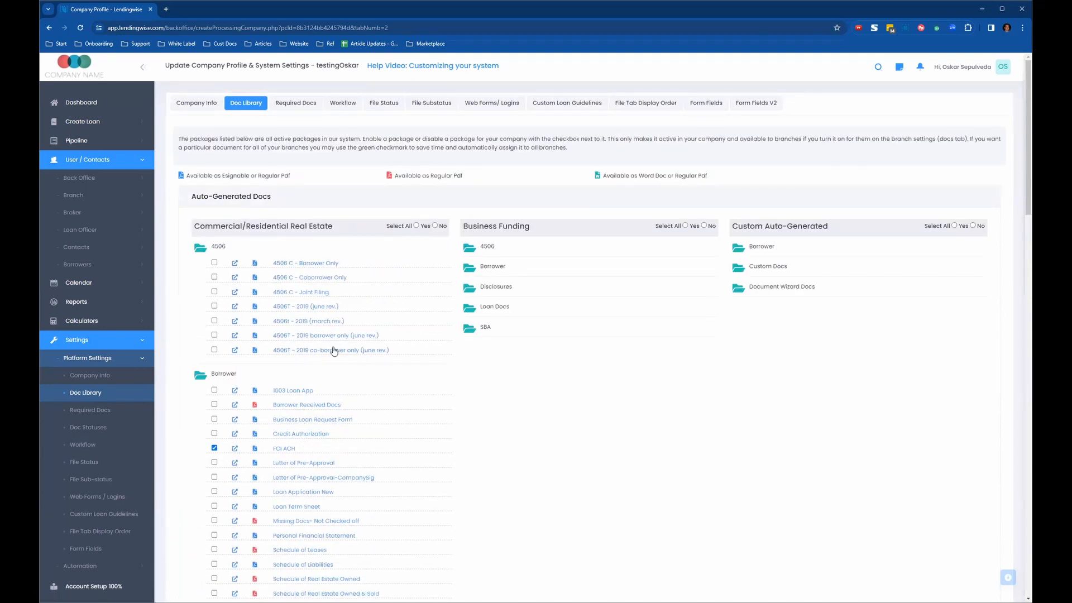
scroll(315, 369, "down", 3)
scroll(315, 367, "down", 12)
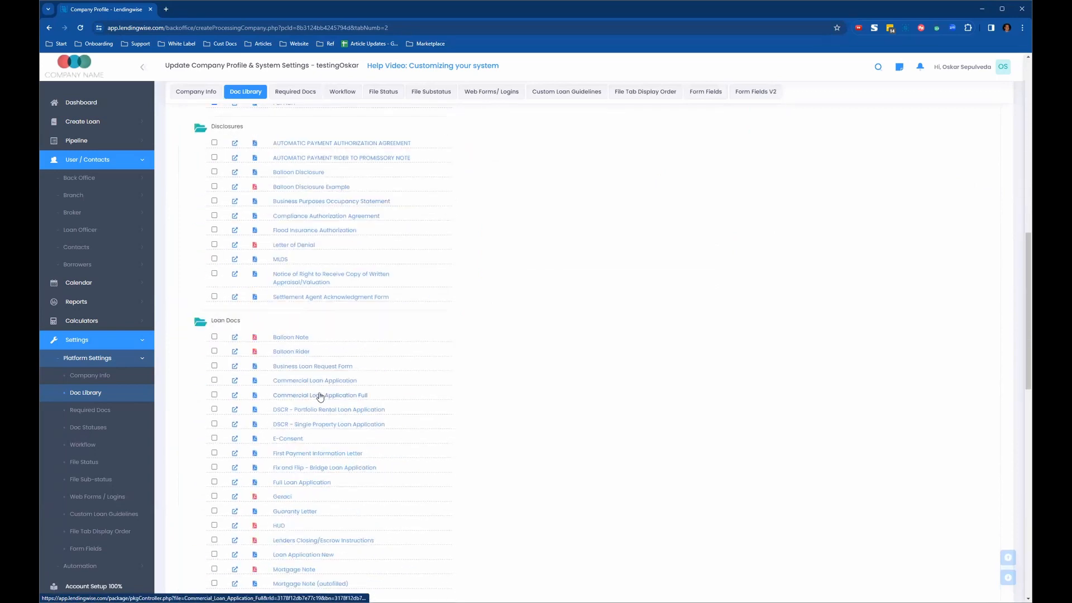
scroll(320, 402, "down", 2)
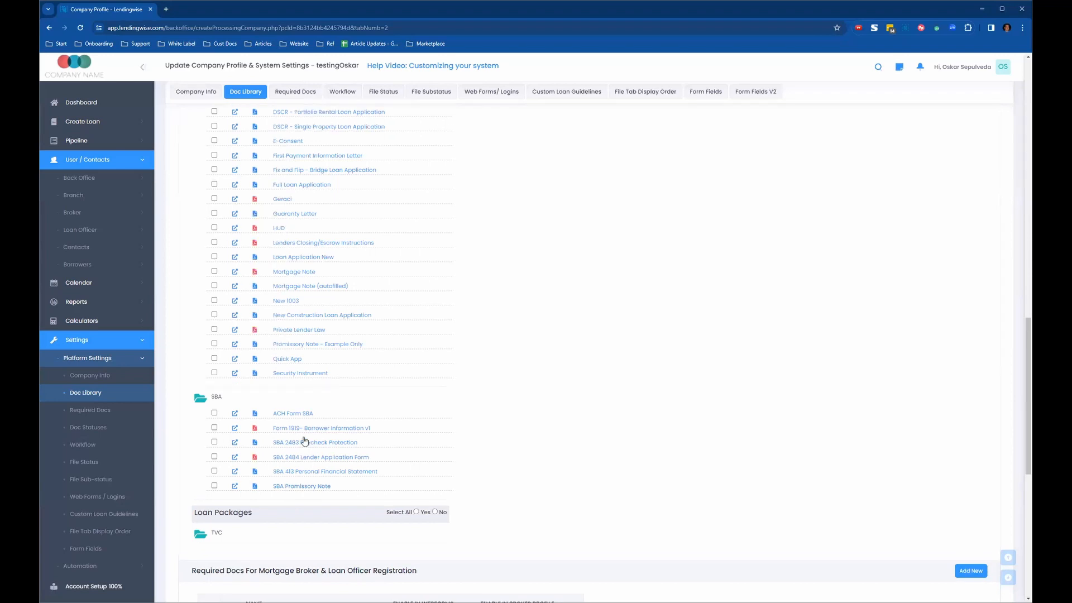
scroll(316, 380, "up", 5)
scroll(316, 363, "up", 2)
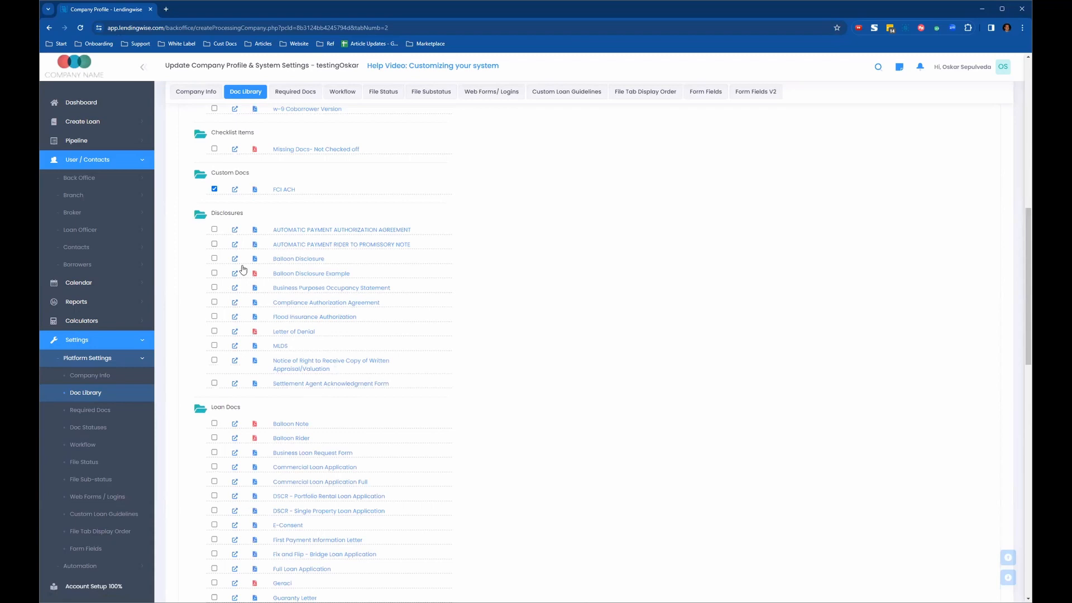
scroll(375, 480, "up", 6)
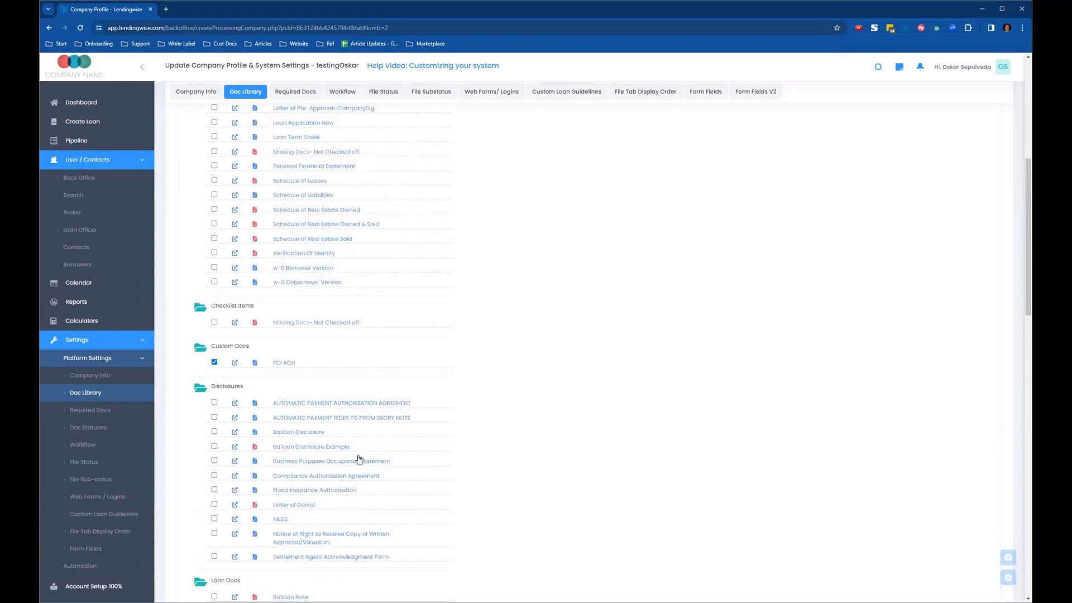
scroll(281, 276, "up", 3)
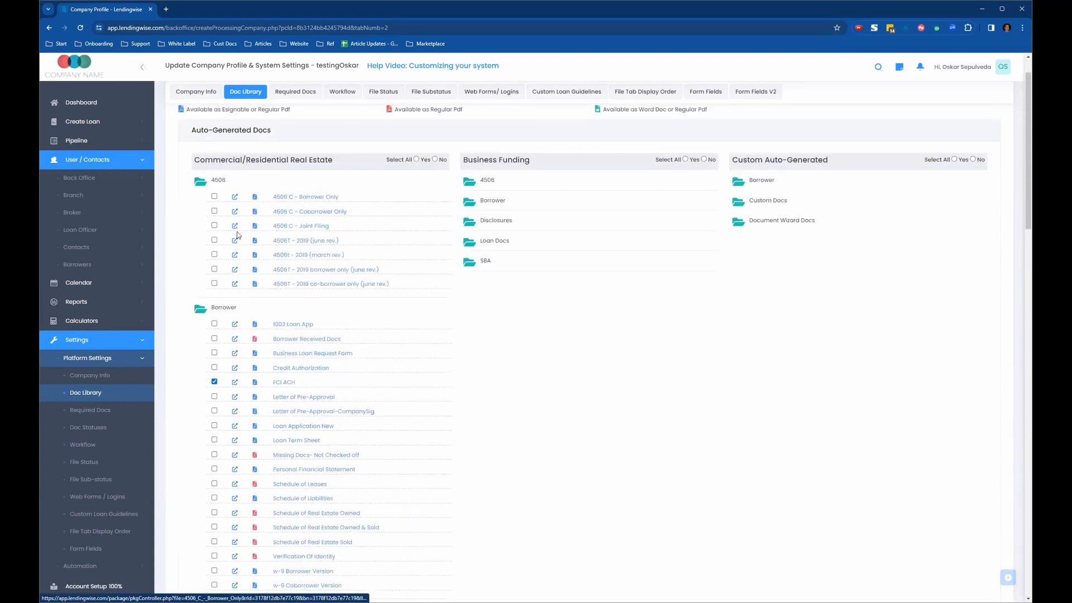
scroll(277, 400, "up", 1)
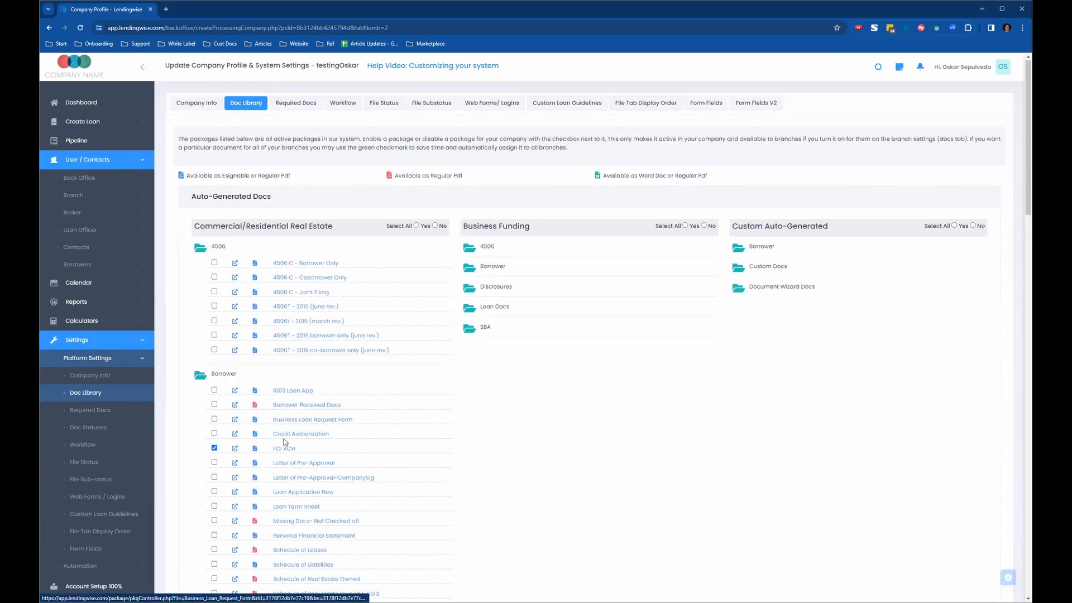
scroll(369, 429, "down", 2)
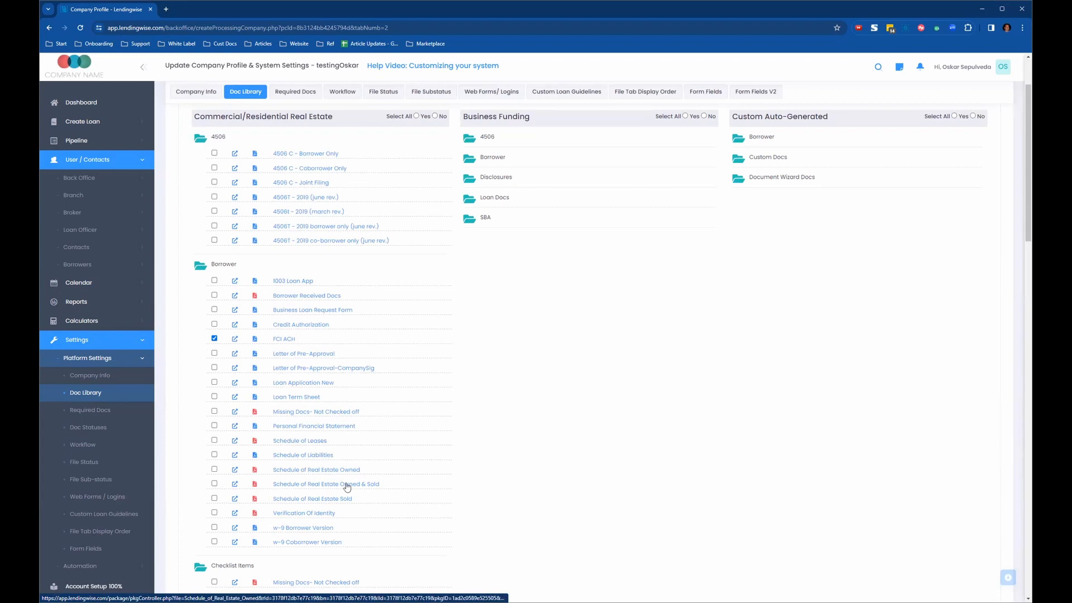
scroll(452, 494, "down", 10)
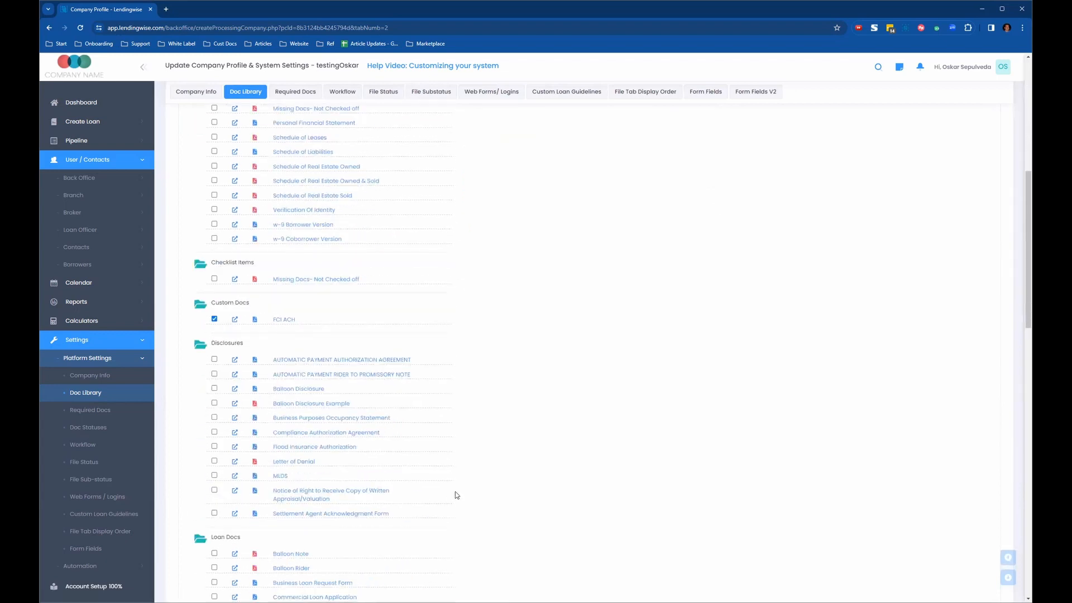
scroll(424, 497, "up", 3)
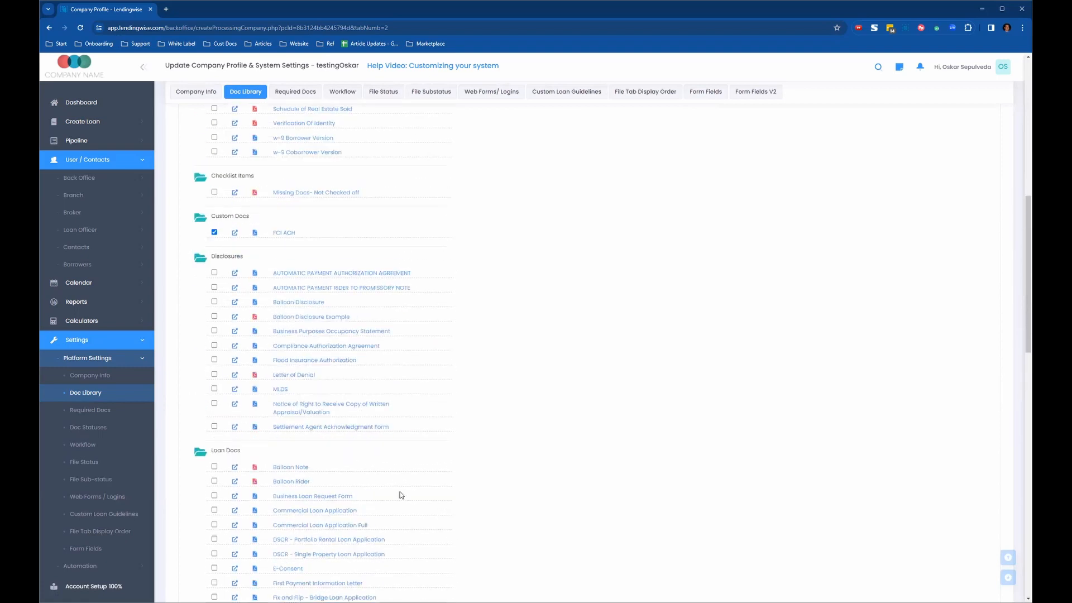
scroll(282, 409, "up", 4)
scroll(282, 410, "up", 5)
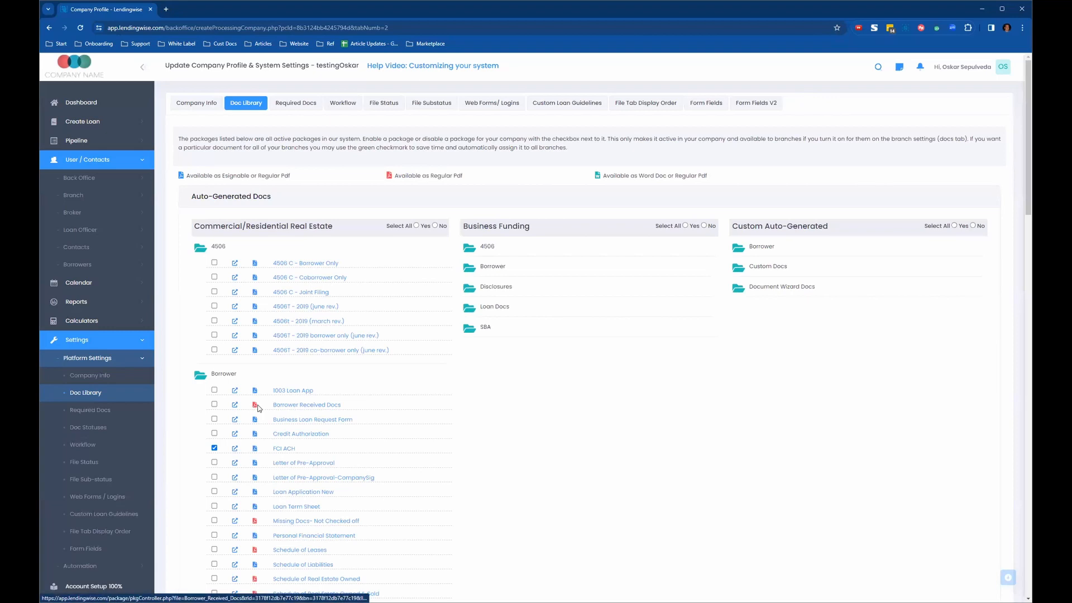
Examine the file-type legend above the auto-generated docs, highlighting the entries for Esignable or Regular Pdf and for Regular Pdf
scroll(343, 349, "down", 2)
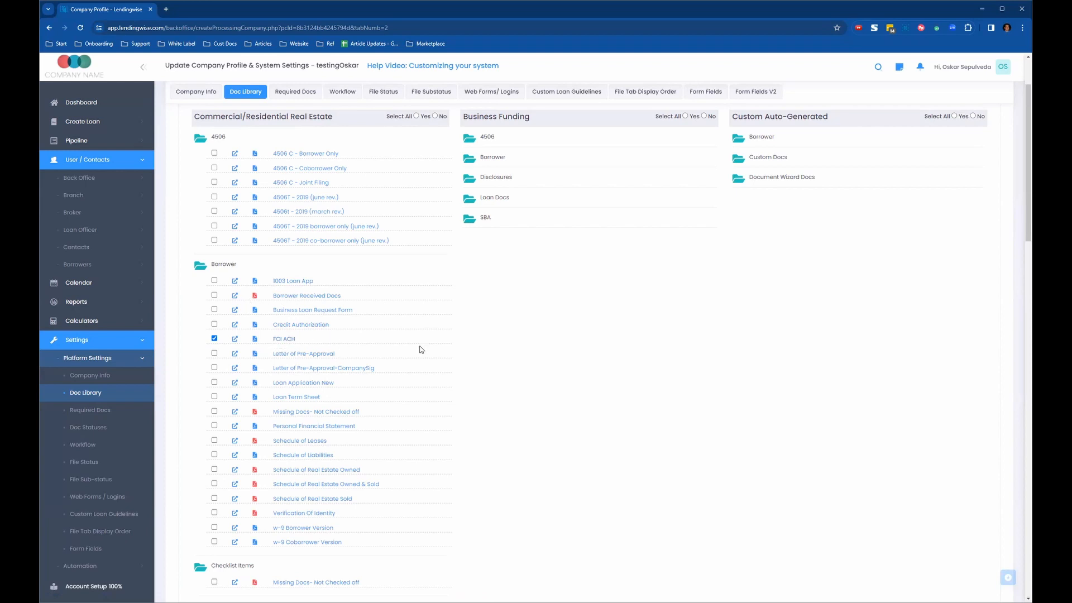
scroll(298, 350, "up", 2)
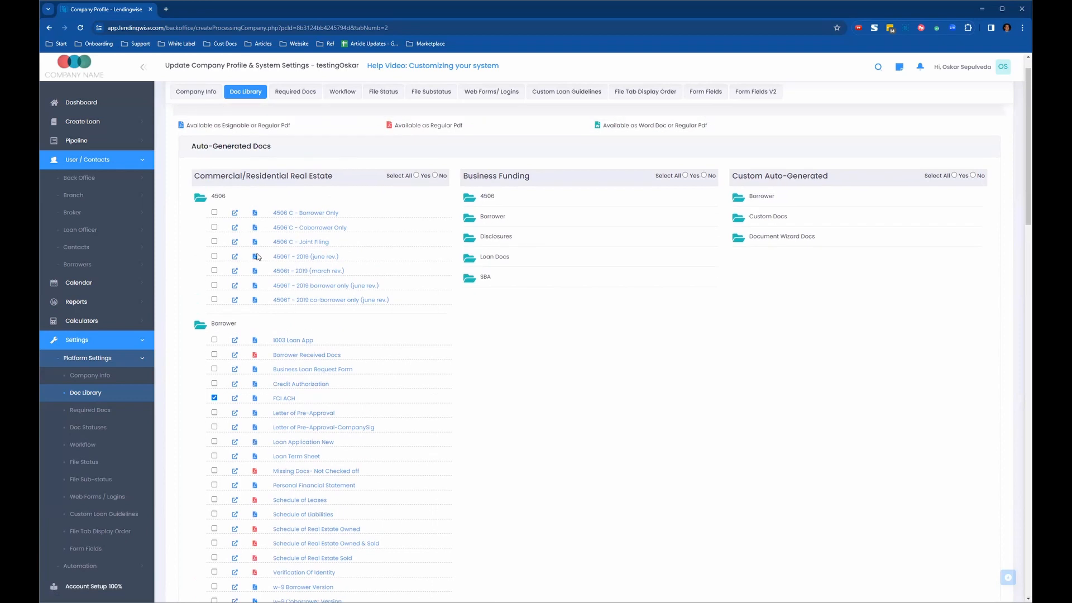
left_click_drag(173, 177, 261, 177)
left_click(446, 179)
left_click(203, 180)
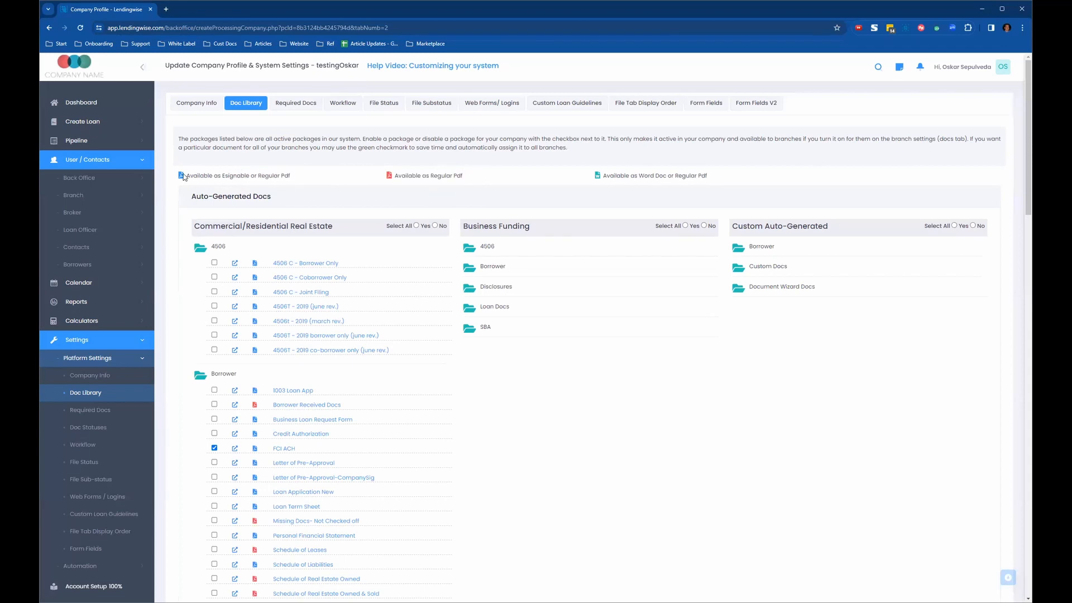
left_click_drag(187, 175, 291, 178)
left_click(341, 187)
left_click_drag(467, 176, 396, 175)
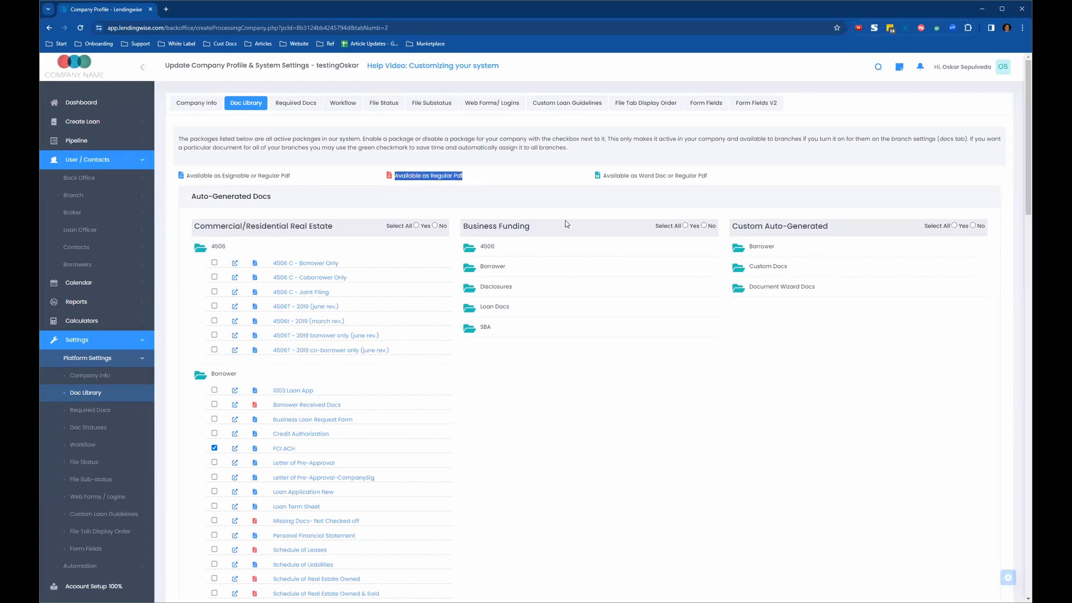
left_click(392, 197)
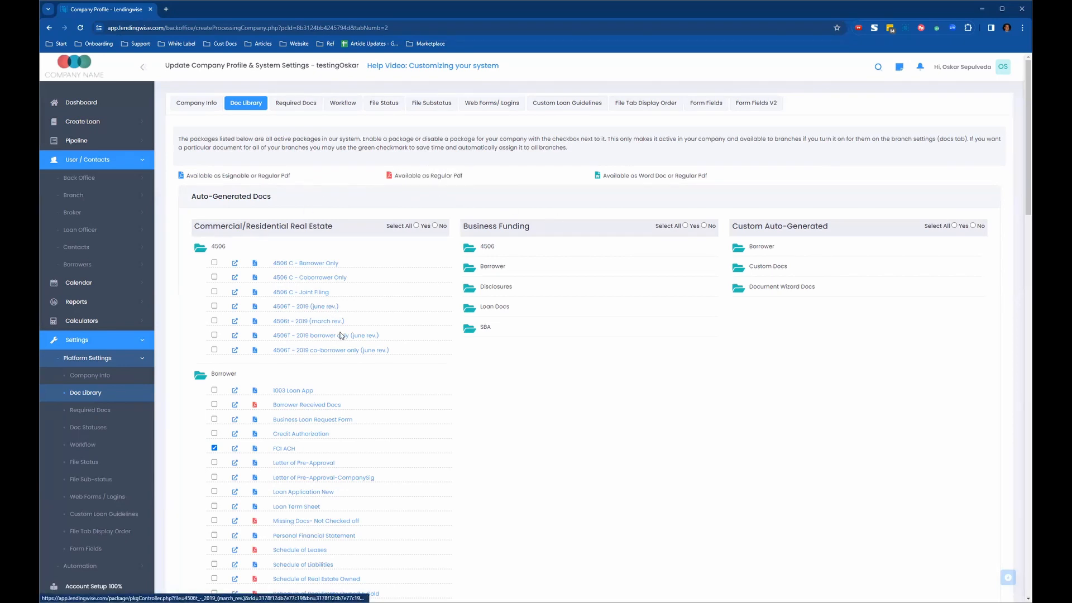
Examine the Commercial/Residential Real Estate documents from the 4506 folder through SBA and Loan Packages, and return to the Borrower folder
scroll(320, 256, "down", 3)
scroll(319, 256, "down", 12)
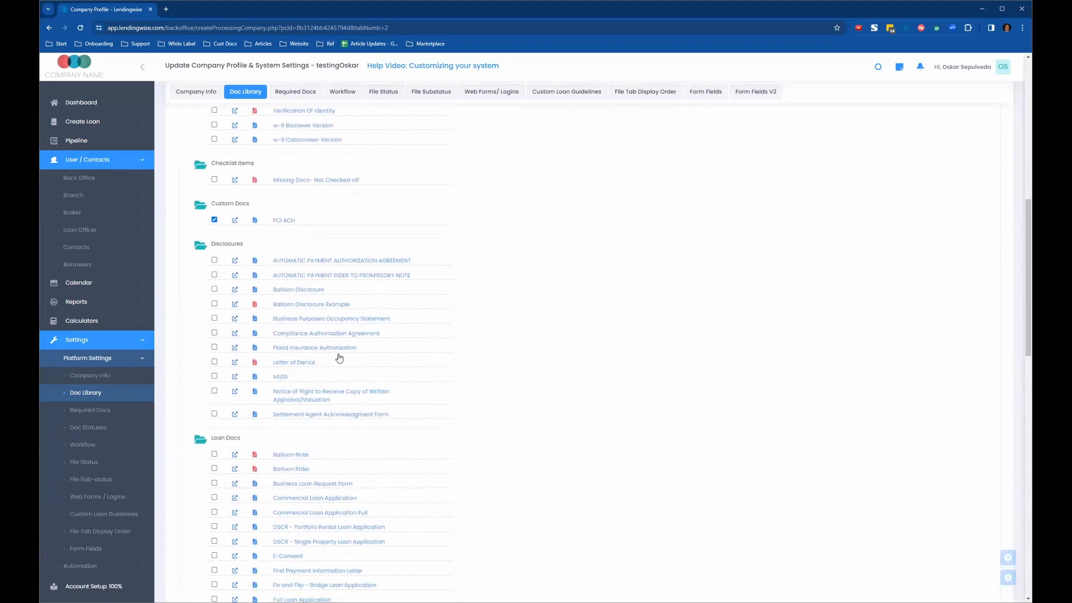
scroll(328, 393, "down", 7)
scroll(274, 306, "up", 8)
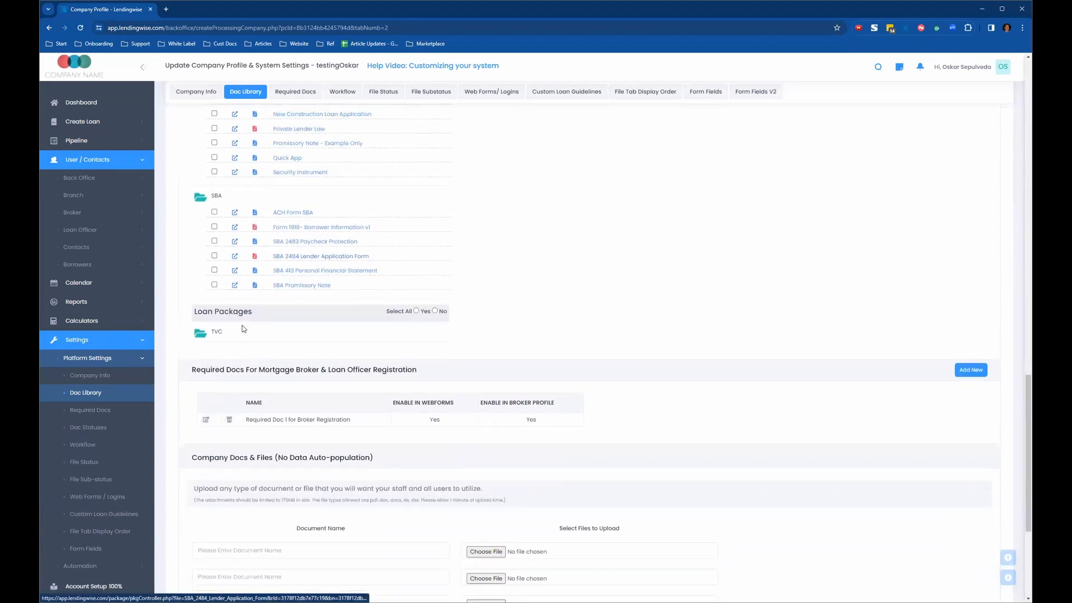
left_click(214, 308)
left_click(214, 352)
left_click(214, 395)
left_click(214, 438)
left_click(215, 482)
left_click(215, 540)
scroll(354, 404, "up", 10)
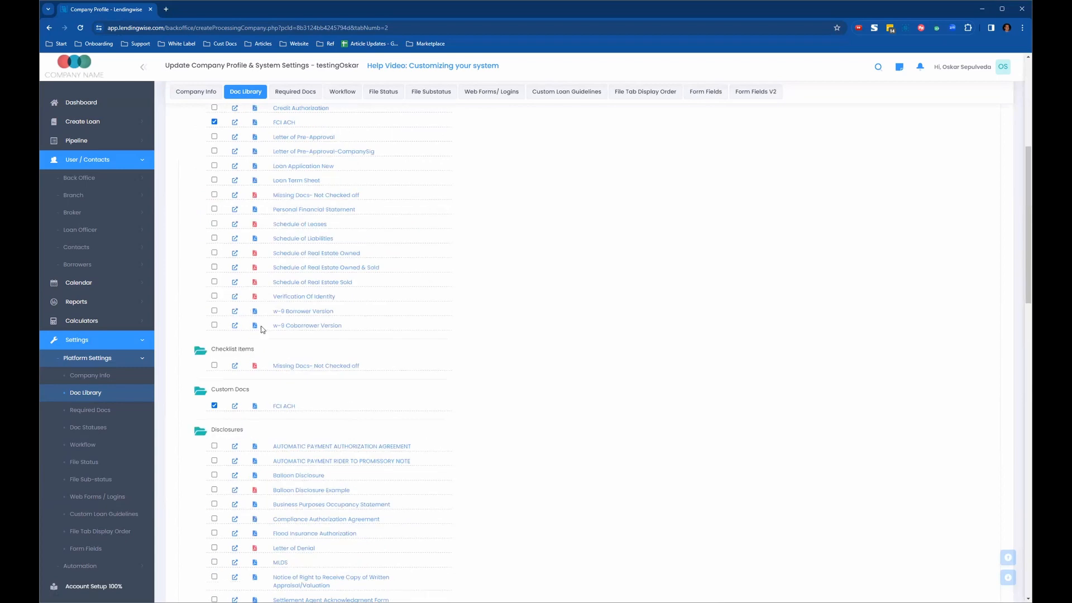
scroll(310, 272, "up", 2)
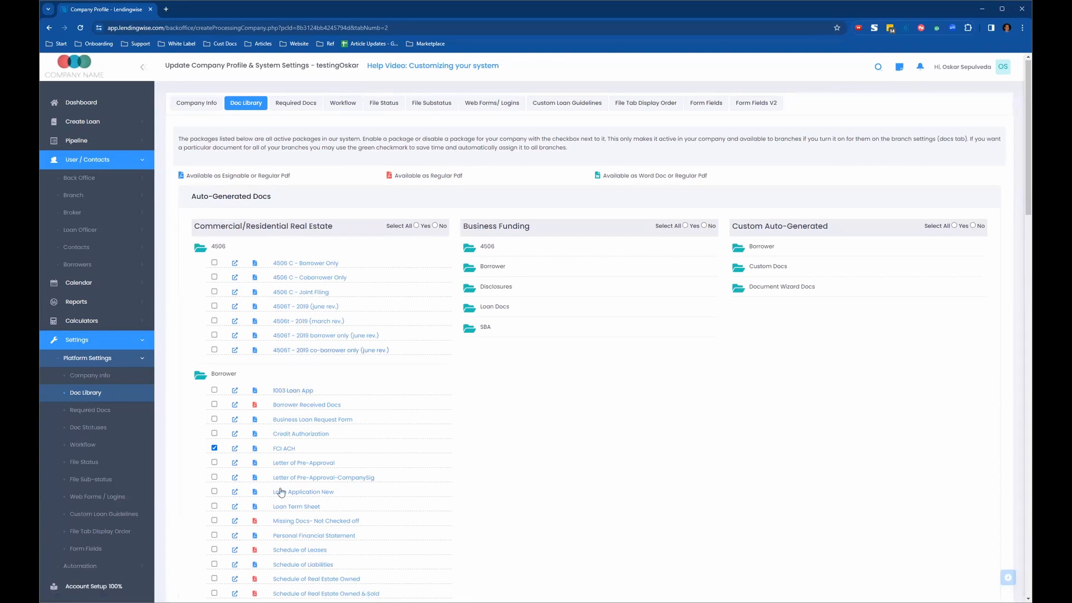
scroll(307, 493, "down", 4)
scroll(179, 516, "up", 1)
scroll(129, 486, "down", 1)
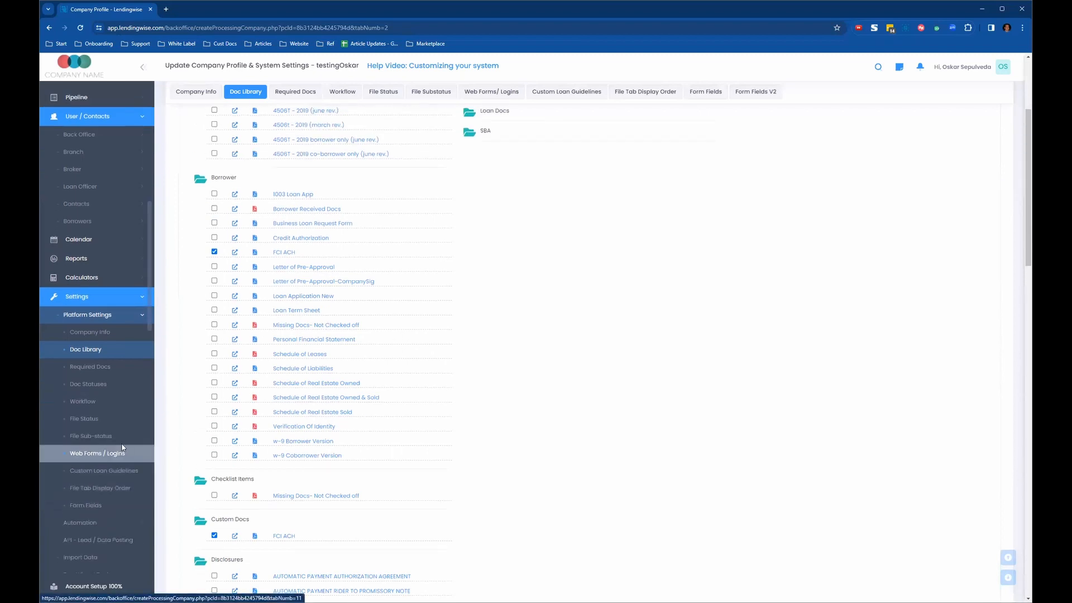
Open the Doc Wizard Tool and enter Sample Document as the new custom template's name
left_click(110, 119)
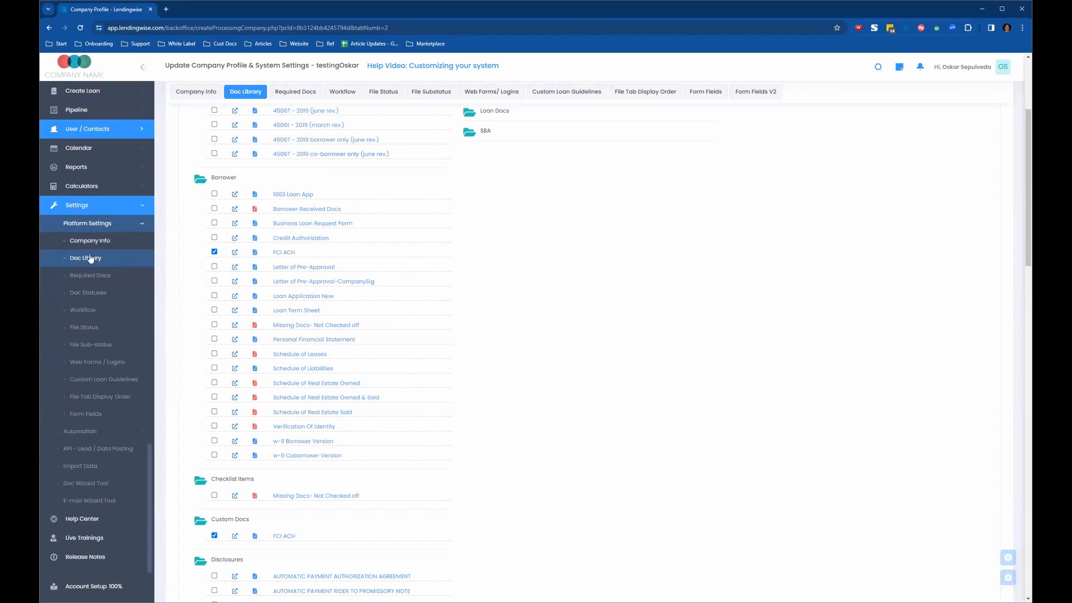
left_click(85, 483)
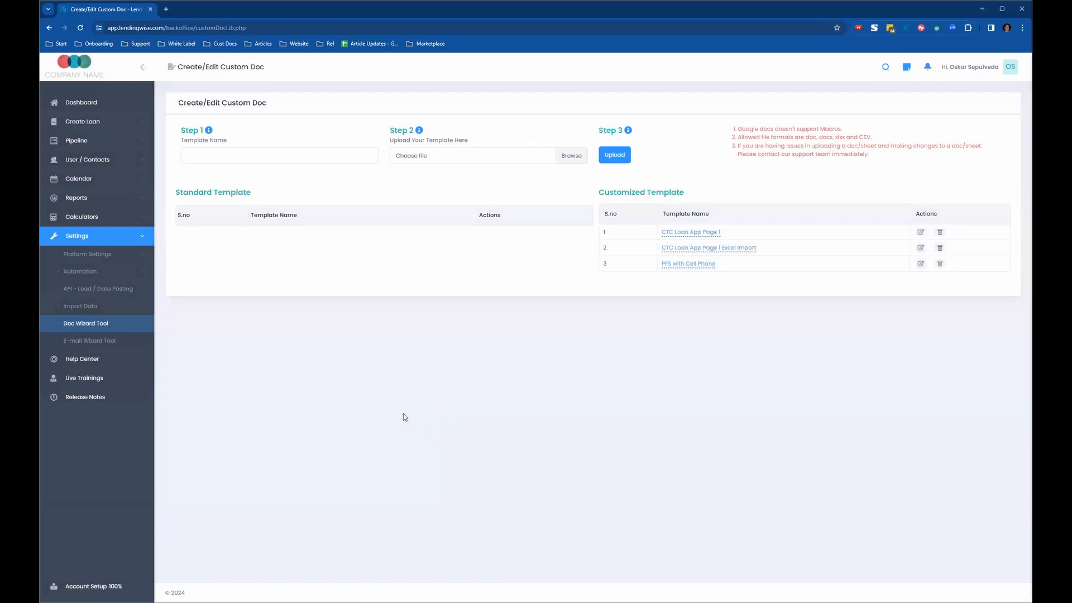
left_click(194, 156)
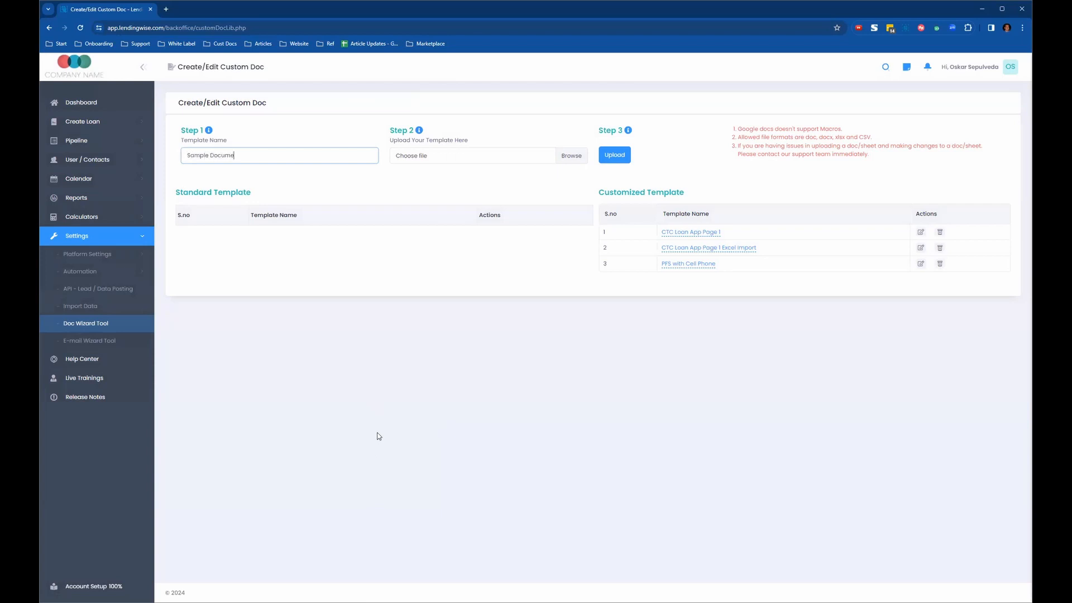
left_click(375, 325)
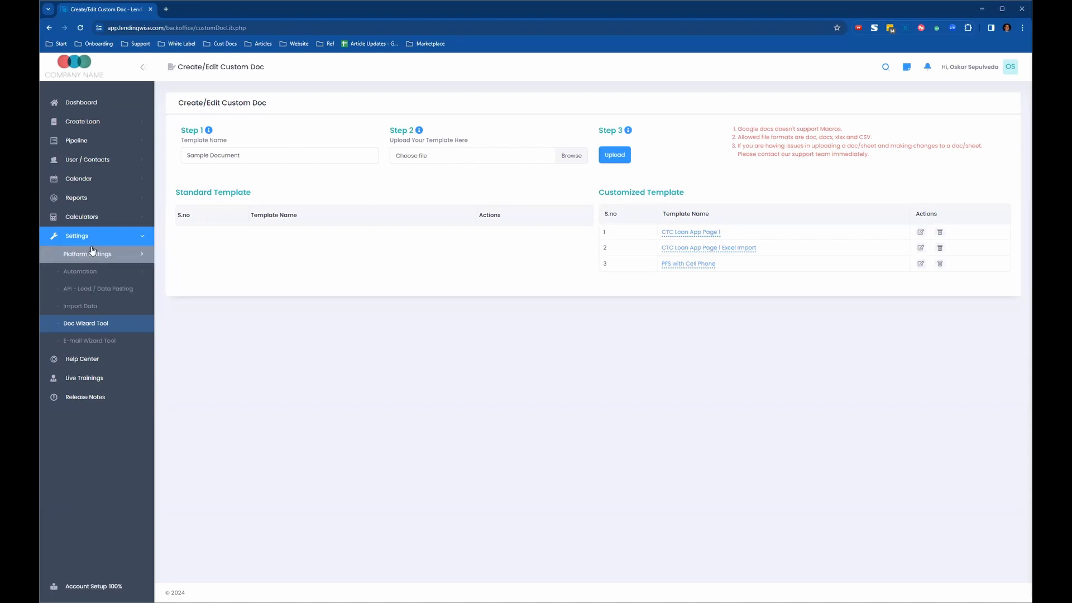
Open the main pipeline, list the client files of all statuses, and open the Processing file in row 12
left_click(107, 143)
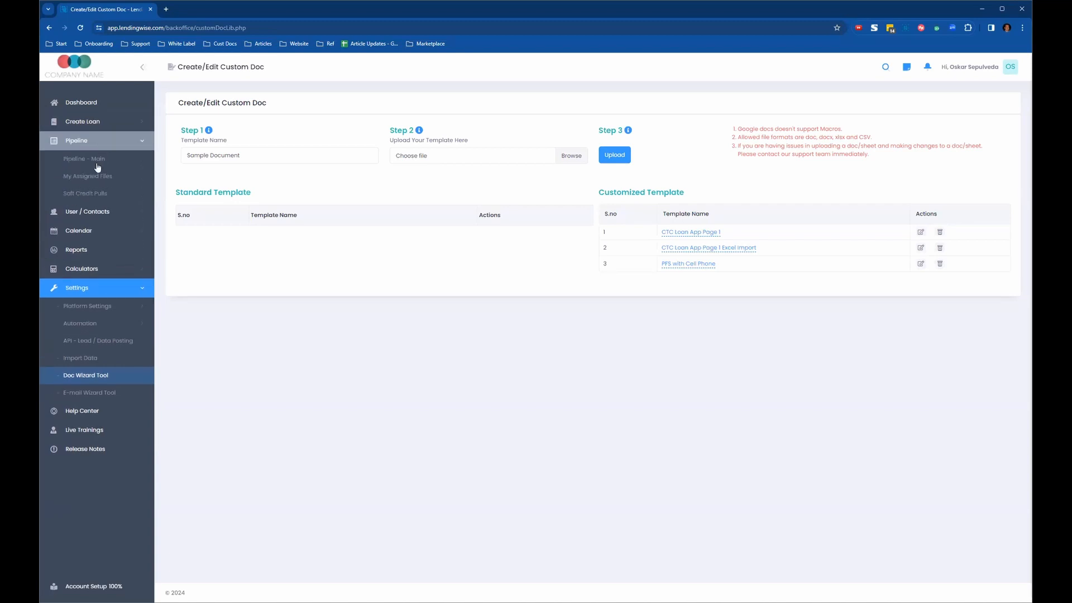
left_click(95, 160)
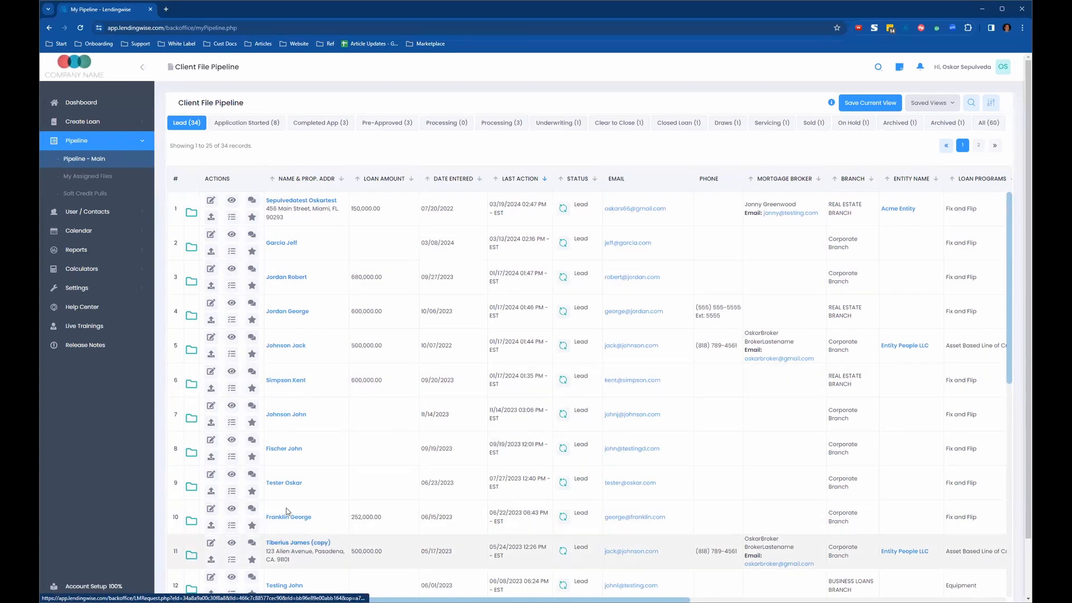
scroll(281, 480, "down", 2)
scroll(281, 480, "down", 5)
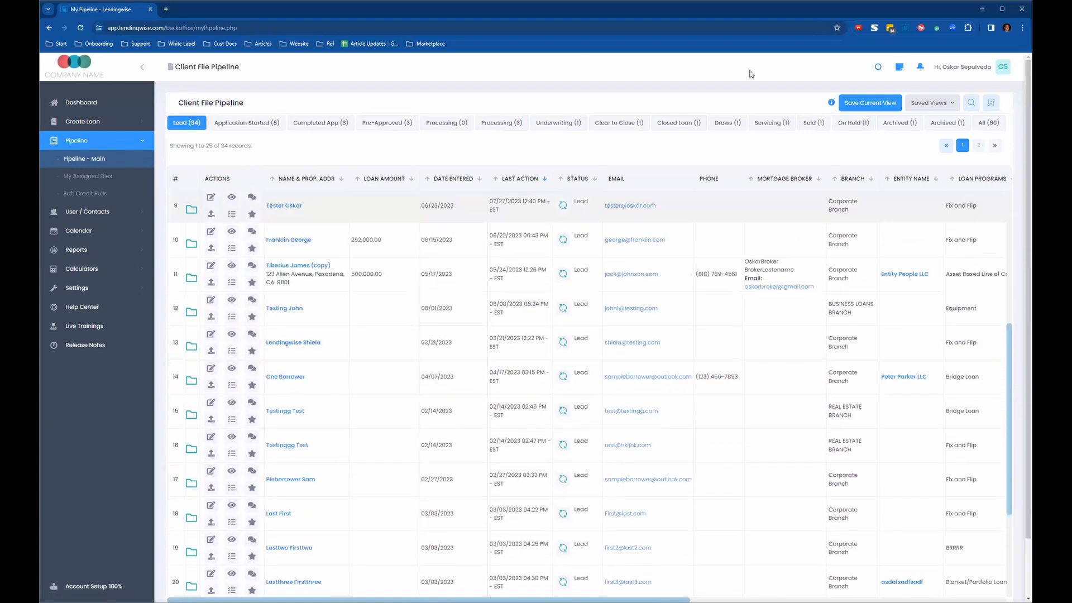
left_click(994, 124)
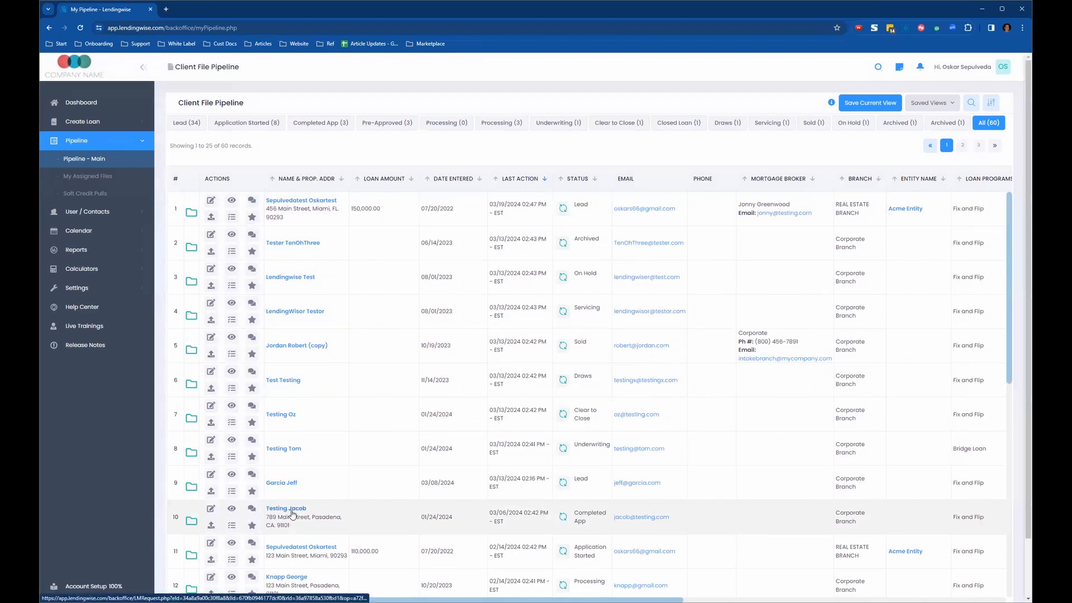
left_click(288, 578)
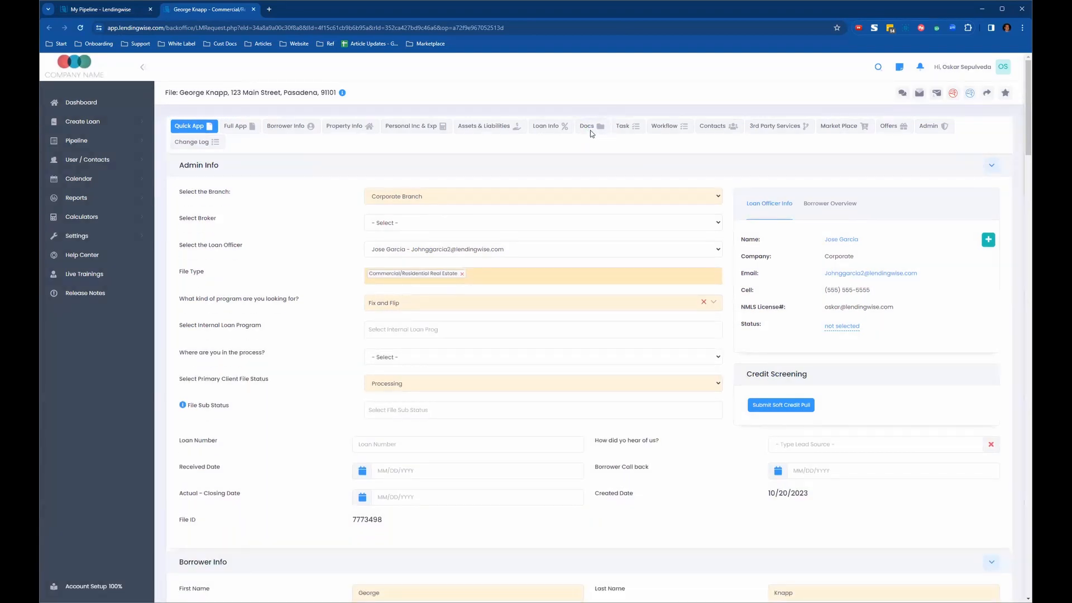
In the file's Docs section, collapse Required Docs and expand the 4506, Borrower, Checklist Items and Disclosures folders under Auto-Generated Documents
left_click(591, 126)
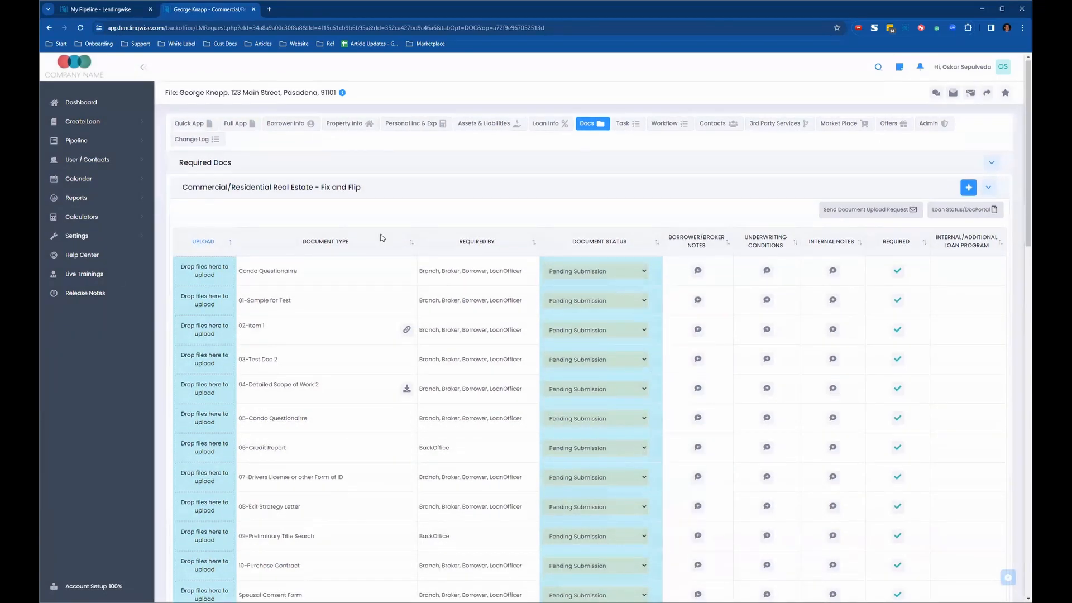
left_click(992, 165)
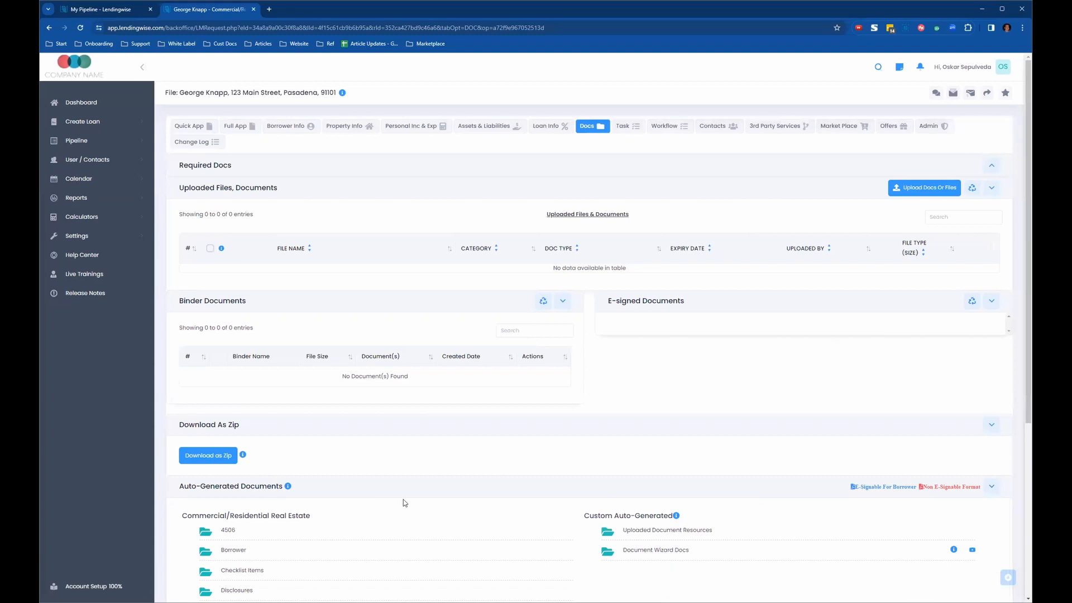
scroll(280, 430, "down", 5)
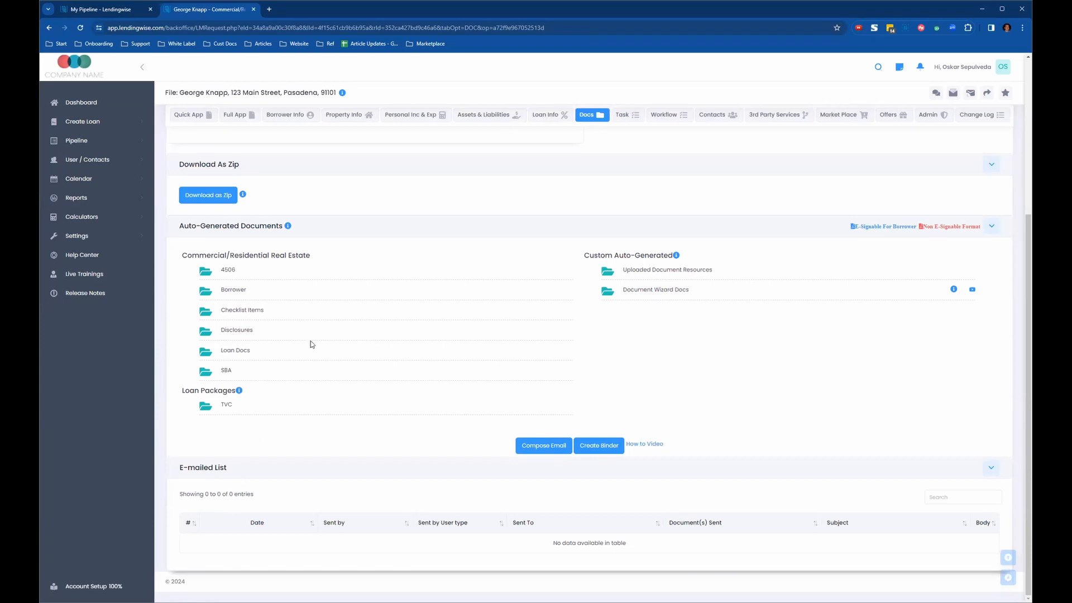
left_click(205, 273)
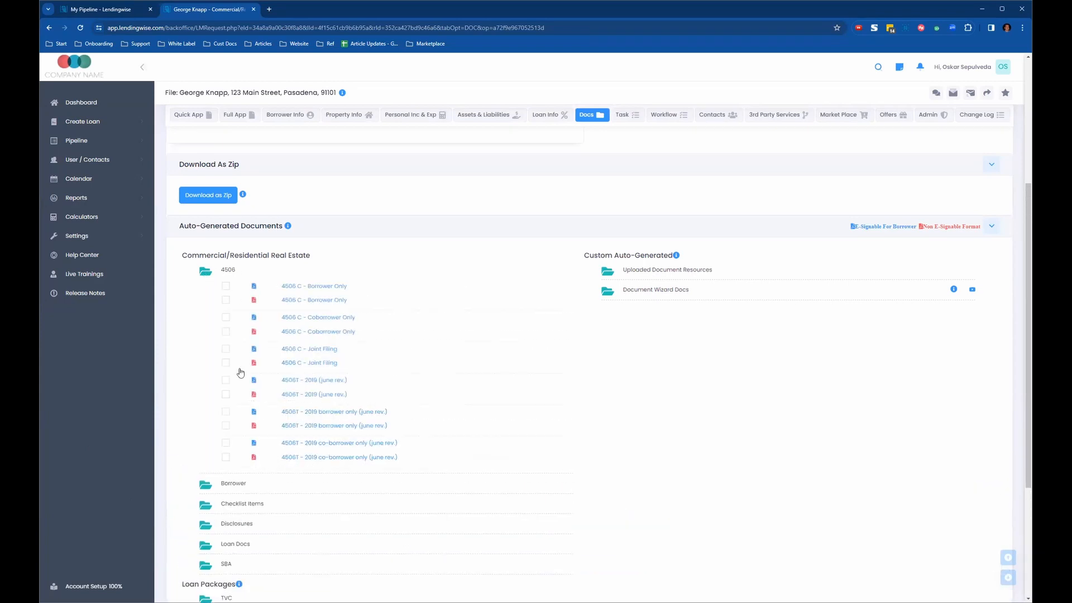
scroll(220, 514, "down", 15)
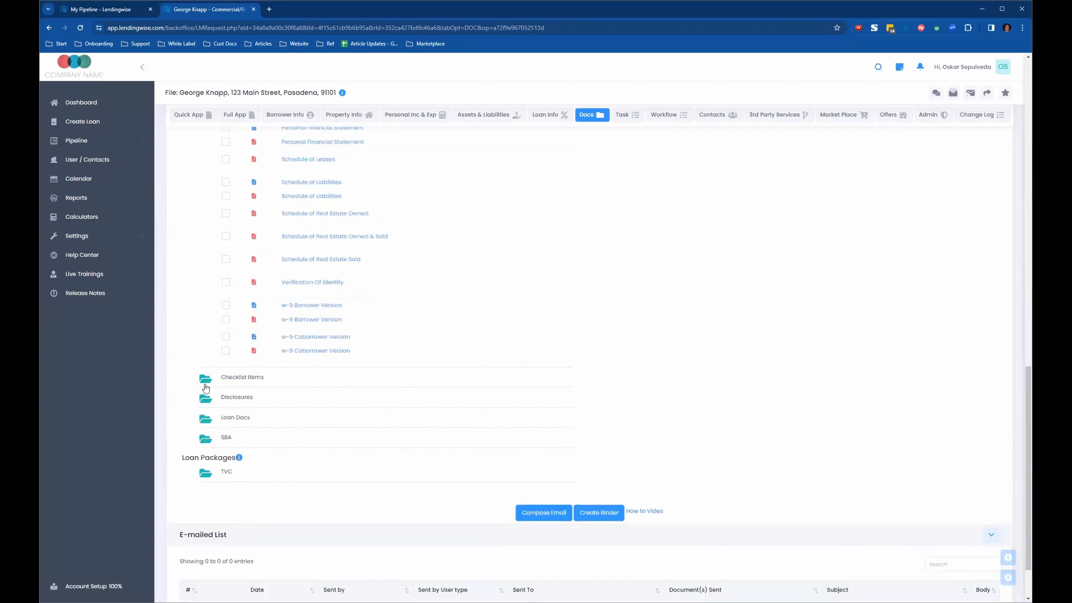
left_click(206, 379)
left_click(205, 429)
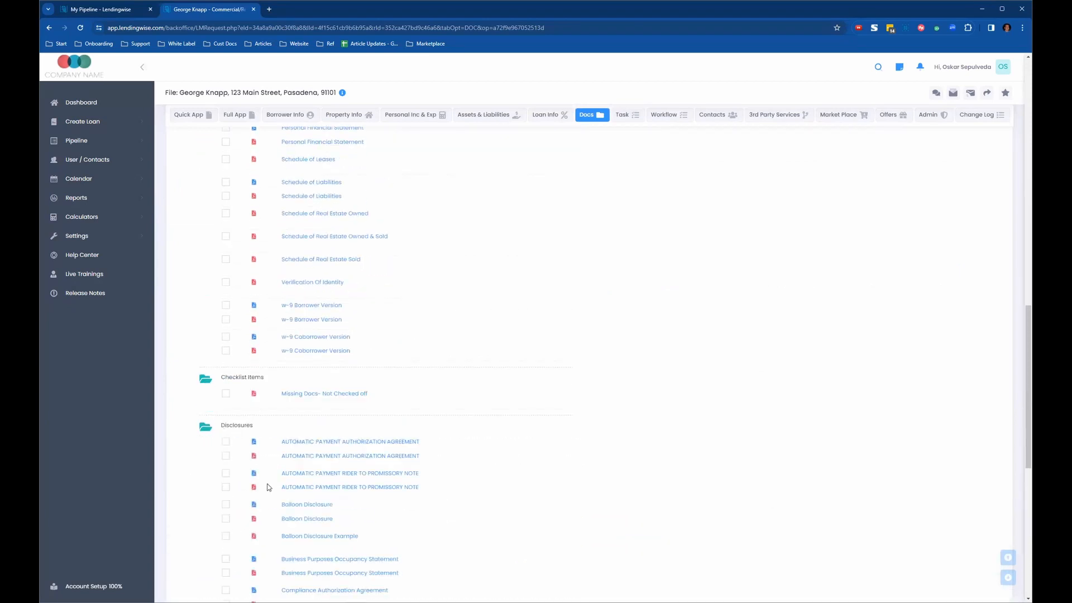
Highlight the borrower name and property address in the file header and review the auto-generated documents in the 4506 and Borrower folders
left_click_drag(179, 90, 278, 91)
left_click(230, 91)
scroll(360, 371, "down", 2)
scroll(387, 323, "up", 10)
scroll(345, 276, "up", 5)
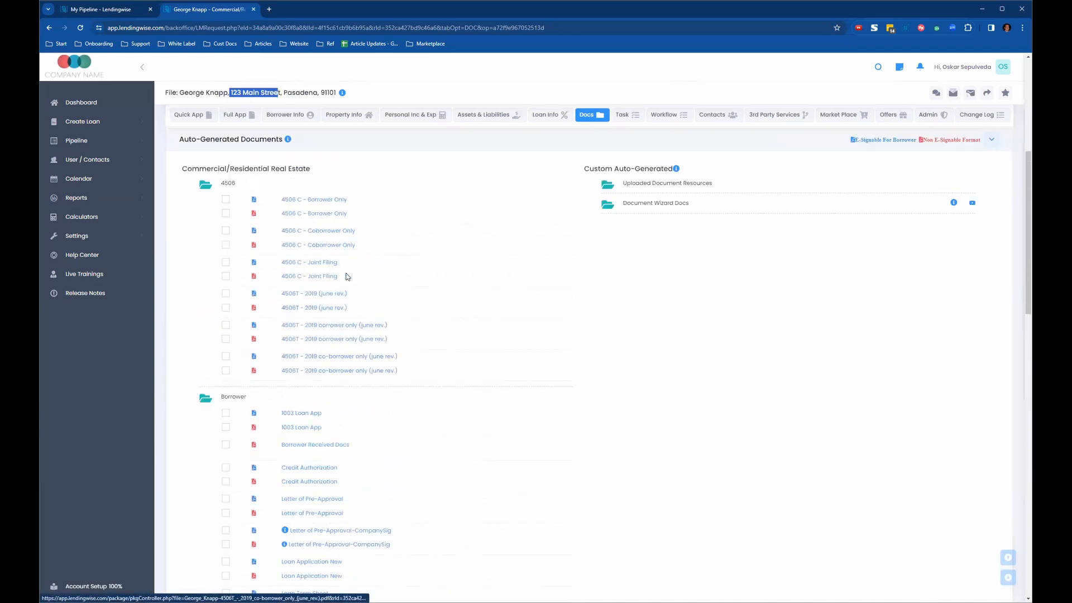
scroll(340, 456, "down", 4)
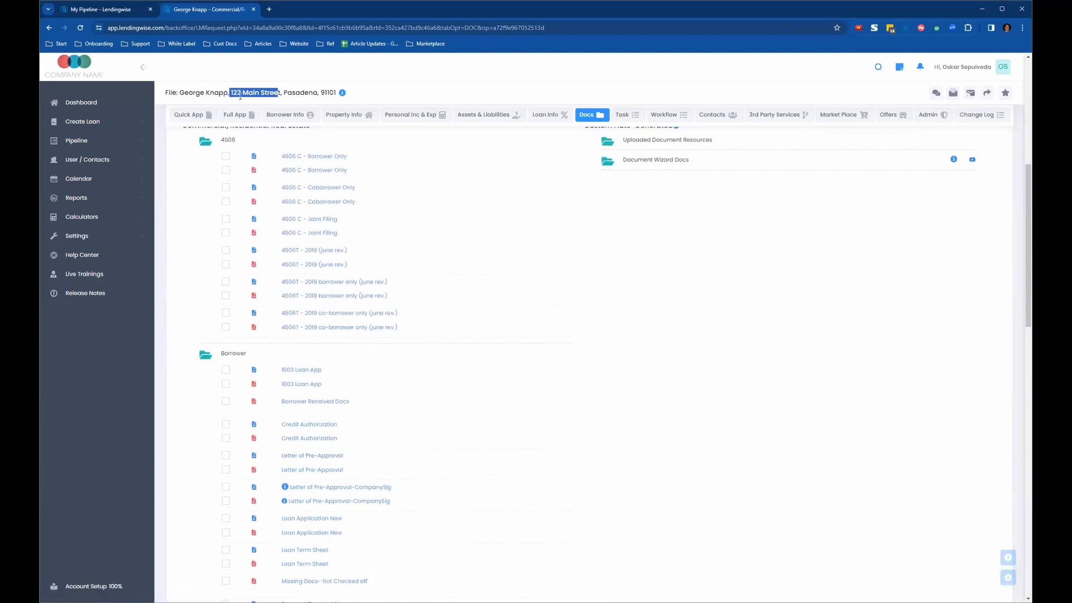
scroll(382, 349, "down", 2)
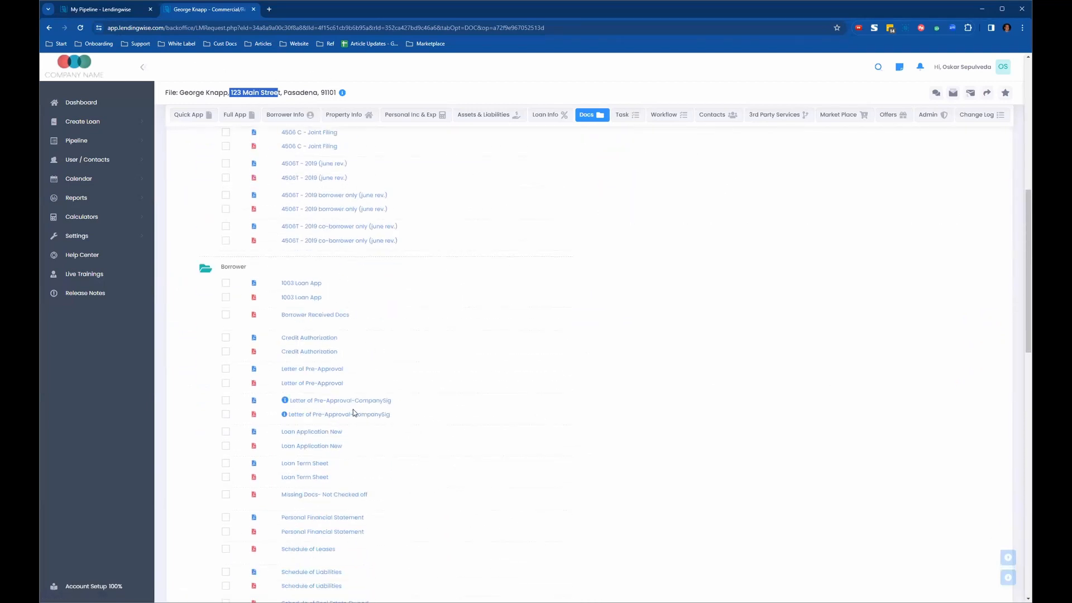
Open the non-e-signable Loan Term Sheet from the Borrower folder and compare its principal and property address with the file header
left_click(316, 479)
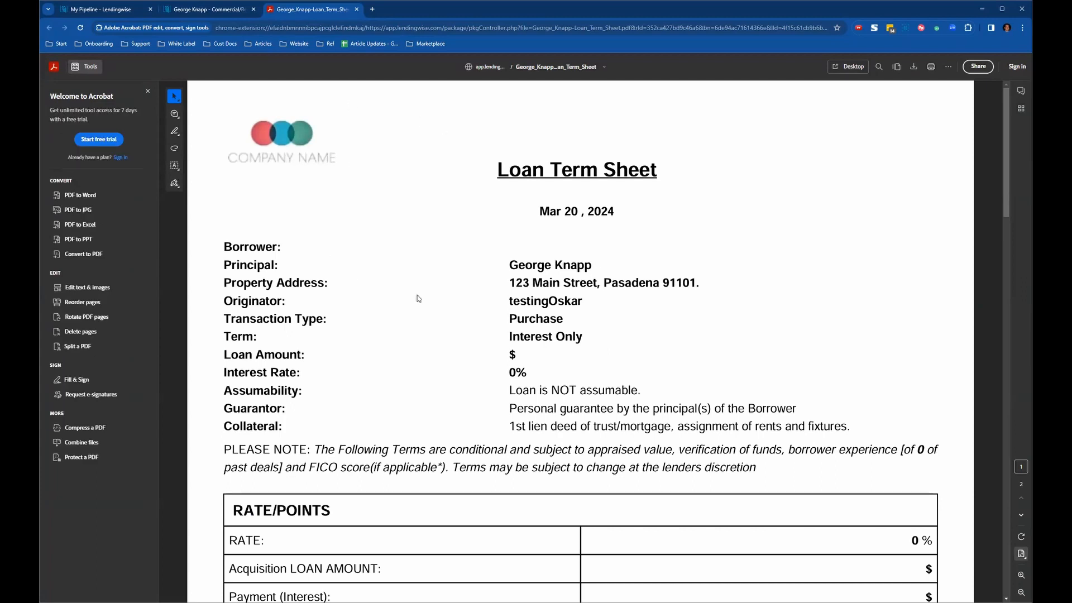
left_click_drag(509, 266, 601, 270)
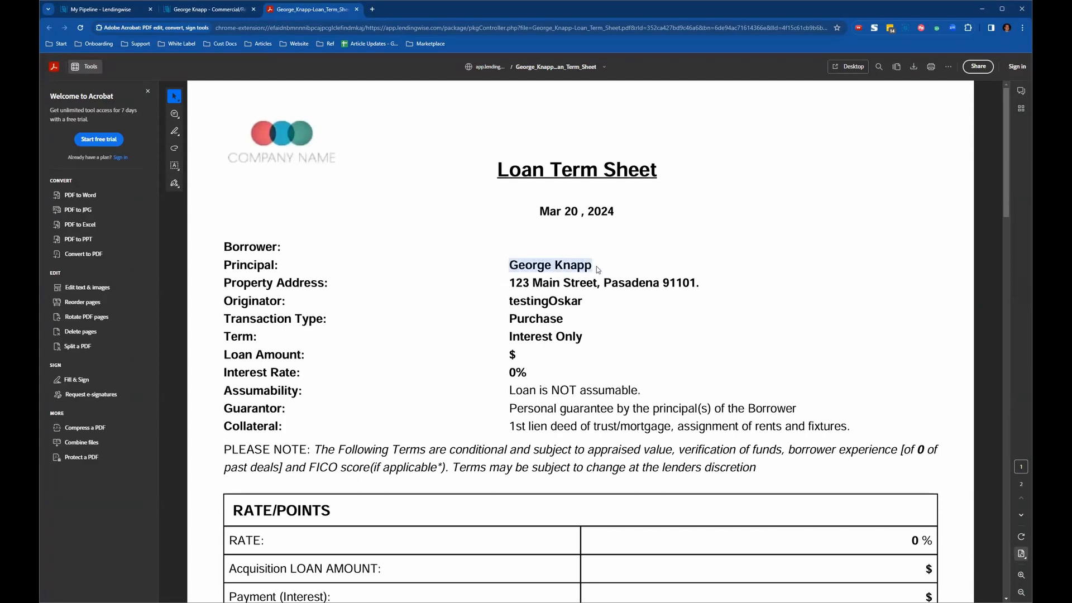
left_click(188, 5)
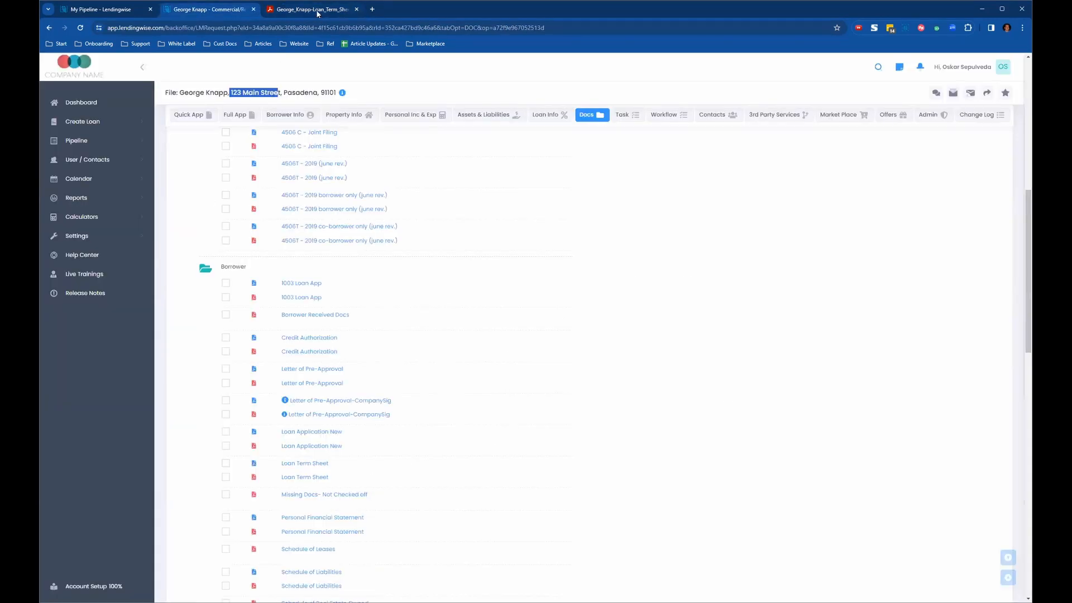
left_click(311, 9)
left_click_drag(509, 285, 698, 286)
left_click(206, 9)
scroll(301, 220, "up", 2)
mouse_move(339, 91)
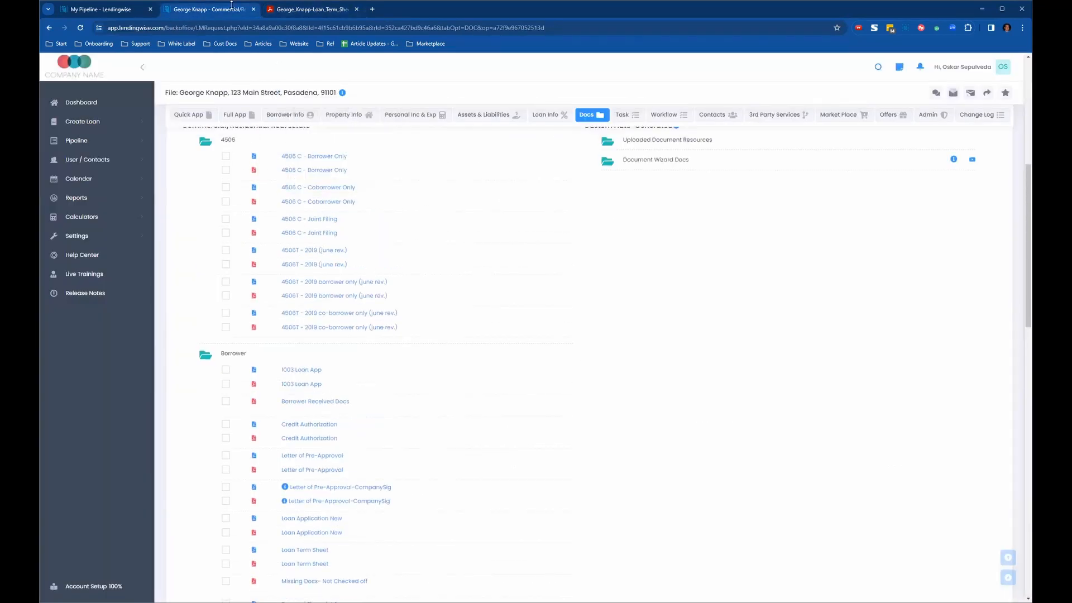
Look through the Loan Term Sheet's rate and loan amount sections, and close the document
left_click(304, 9)
scroll(573, 452, "down", 10)
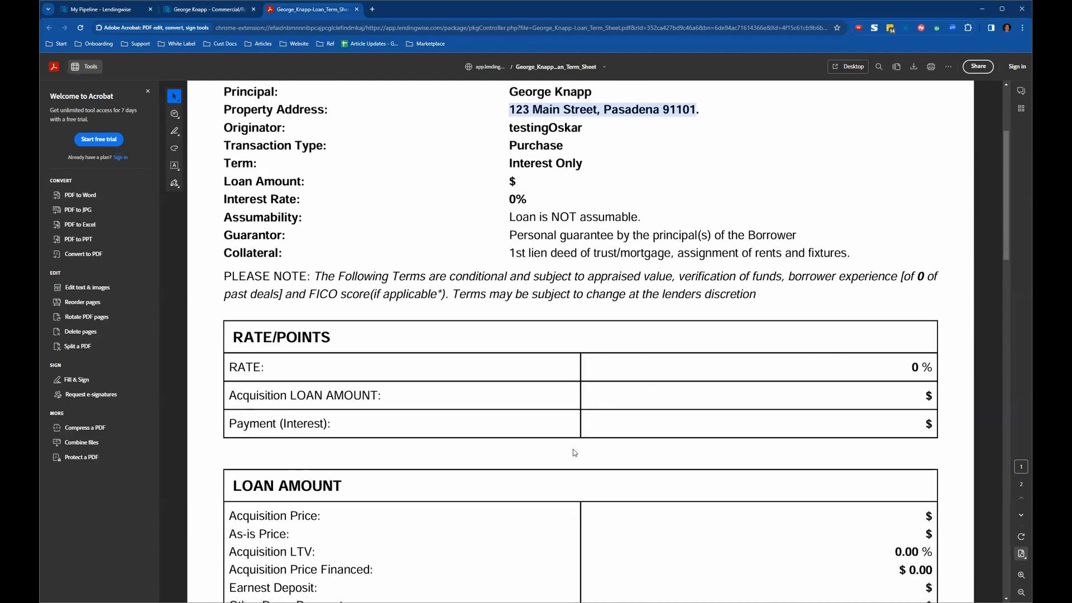
scroll(574, 459, "up", 6)
scroll(573, 459, "up", 5)
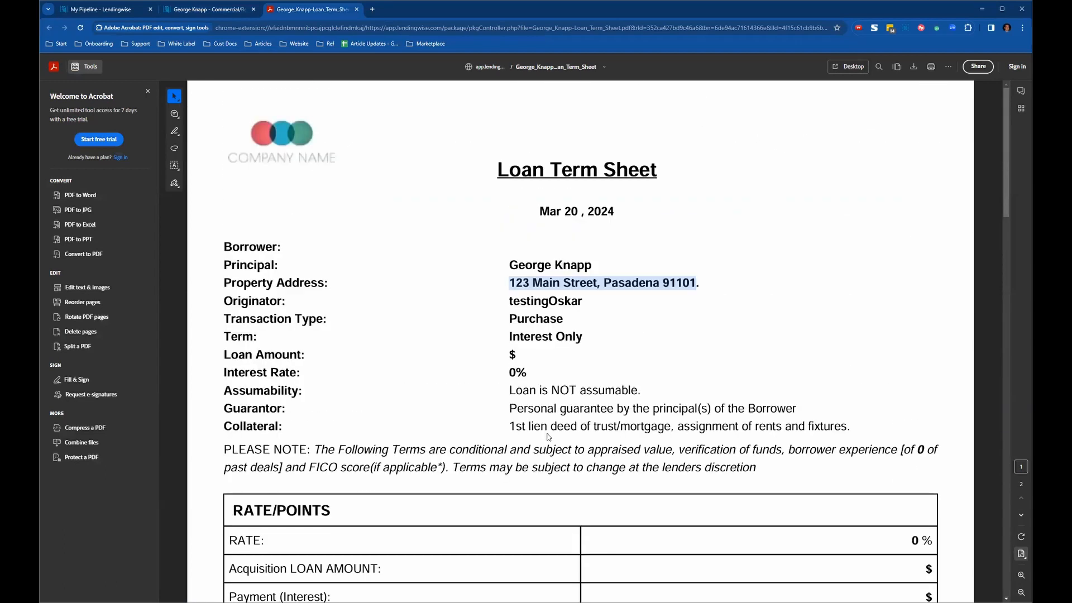
left_click(357, 9)
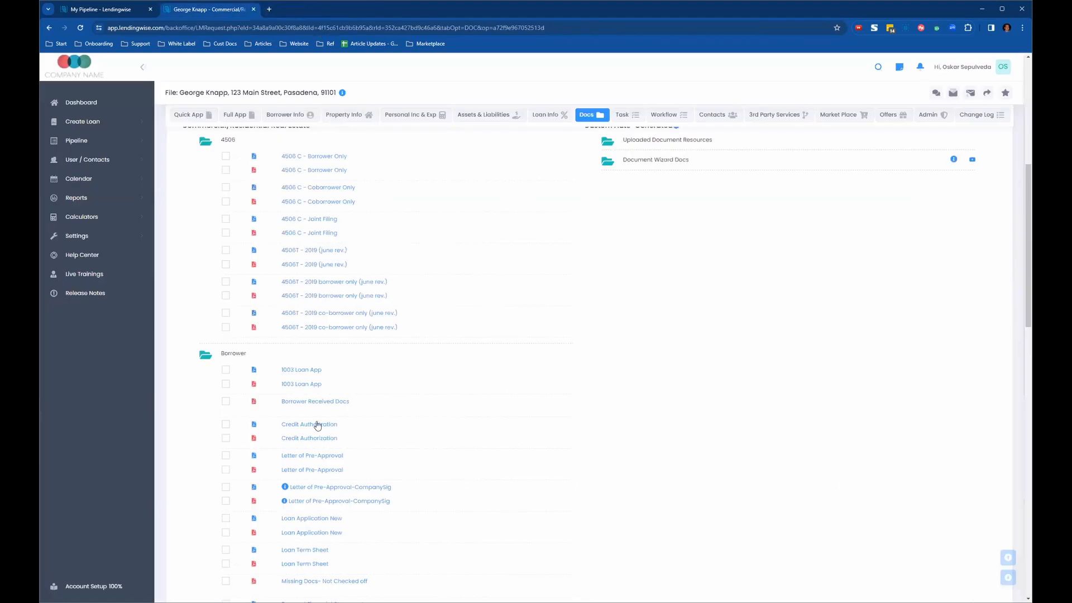
Return to the Doc Library in Platform Settings and expand the Borrower folder under Commercial/Residential Real Estate
left_click(115, 8)
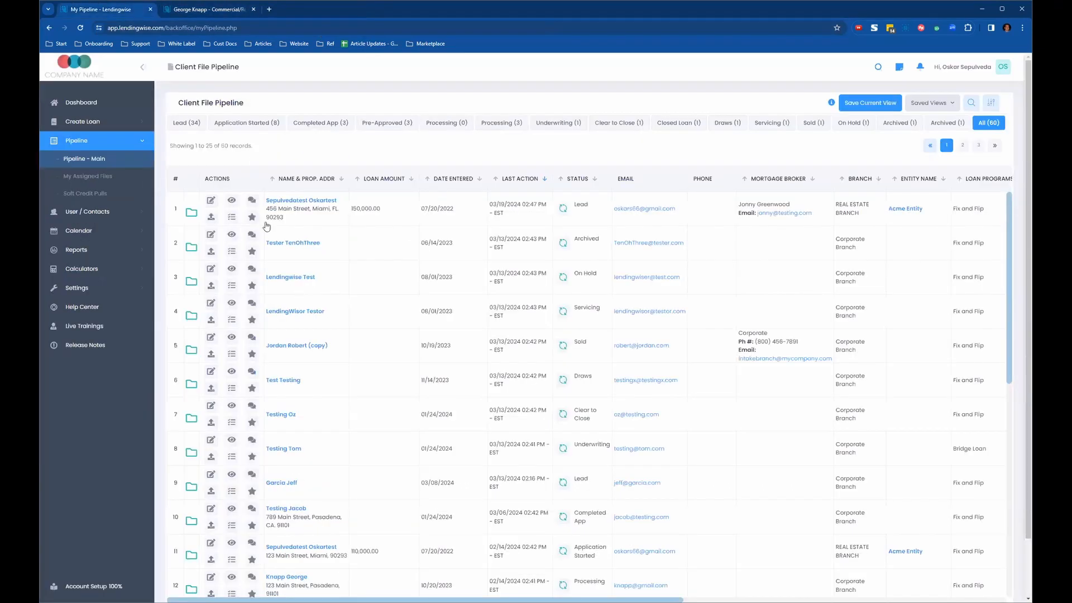
left_click(54, 289)
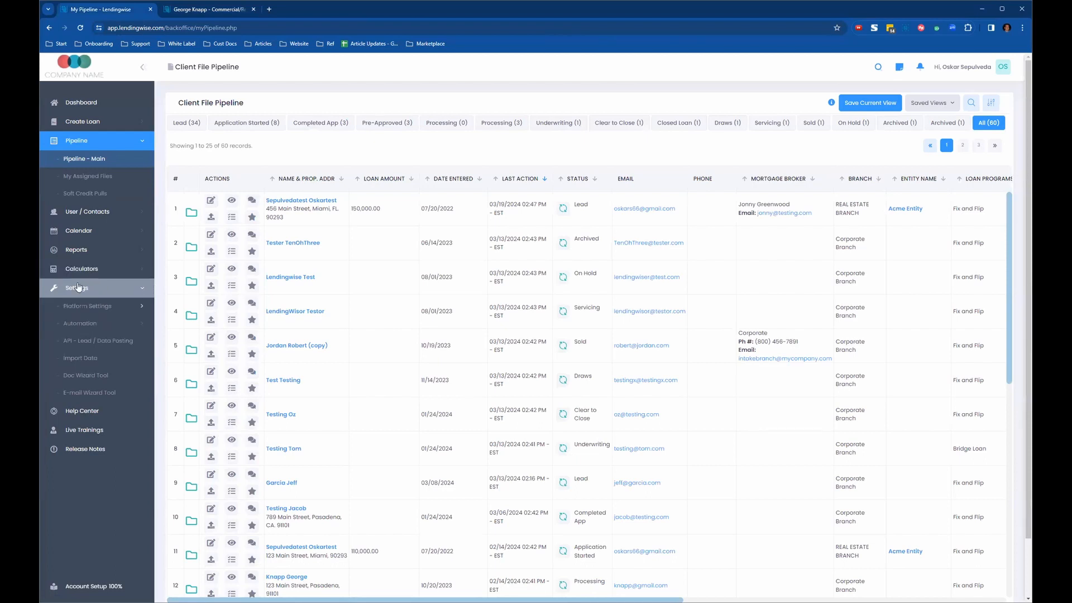
left_click(100, 308)
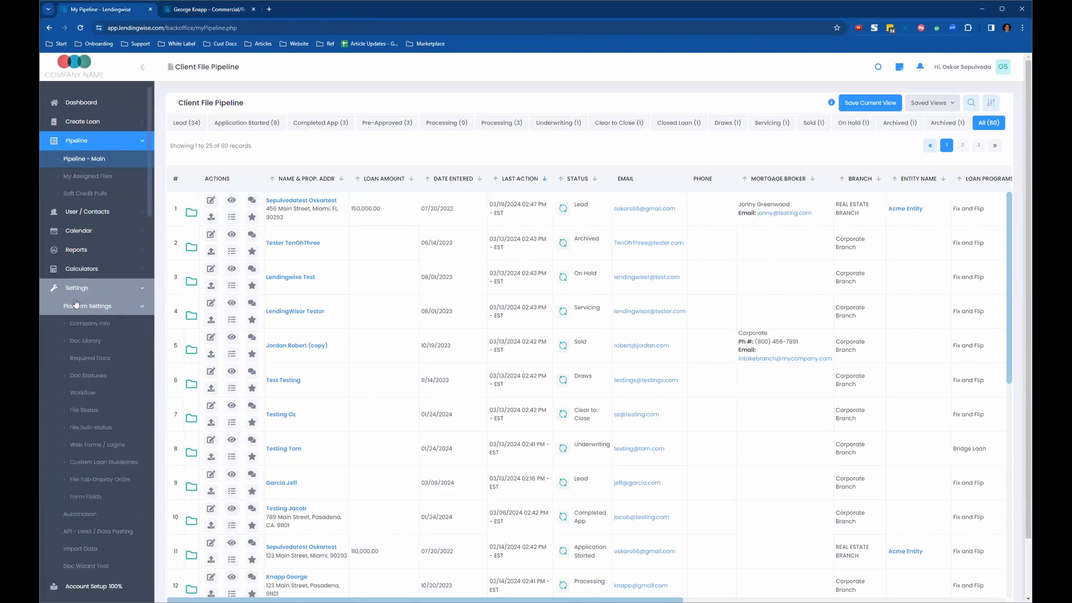
left_click(96, 345)
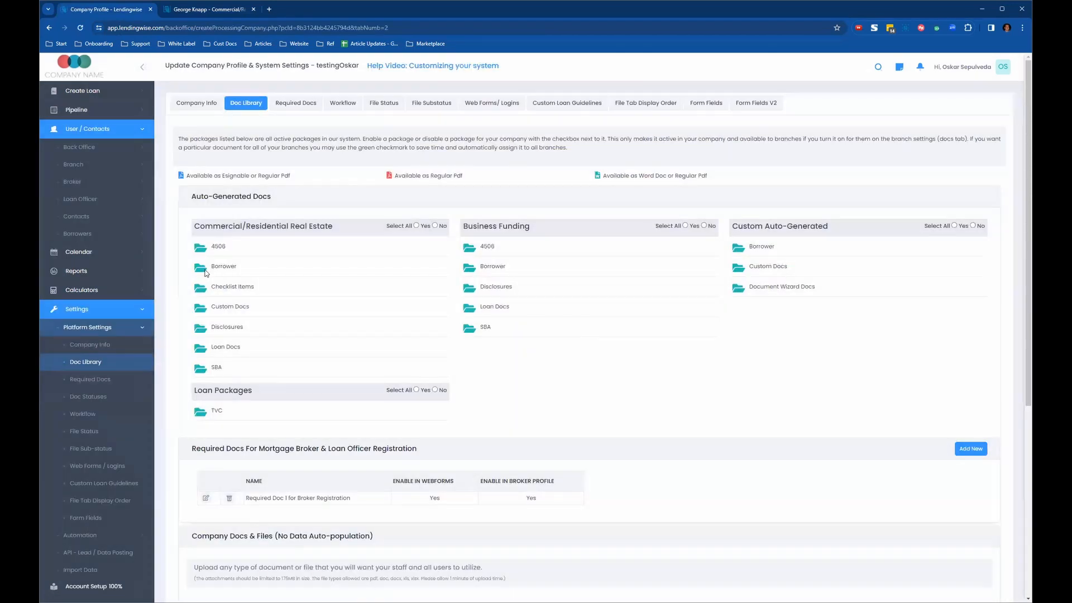
left_click(205, 272)
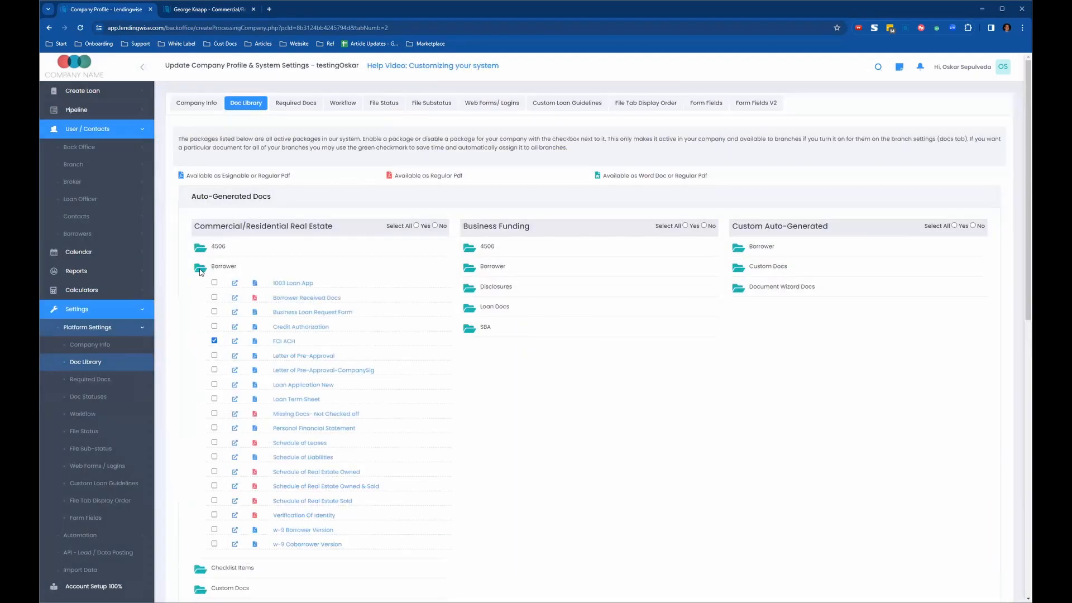
Preview the blank Loan Term Sheet from the Doc Library and compare it with the loan file's non-e-signable Loan Term Sheet
left_click(297, 399)
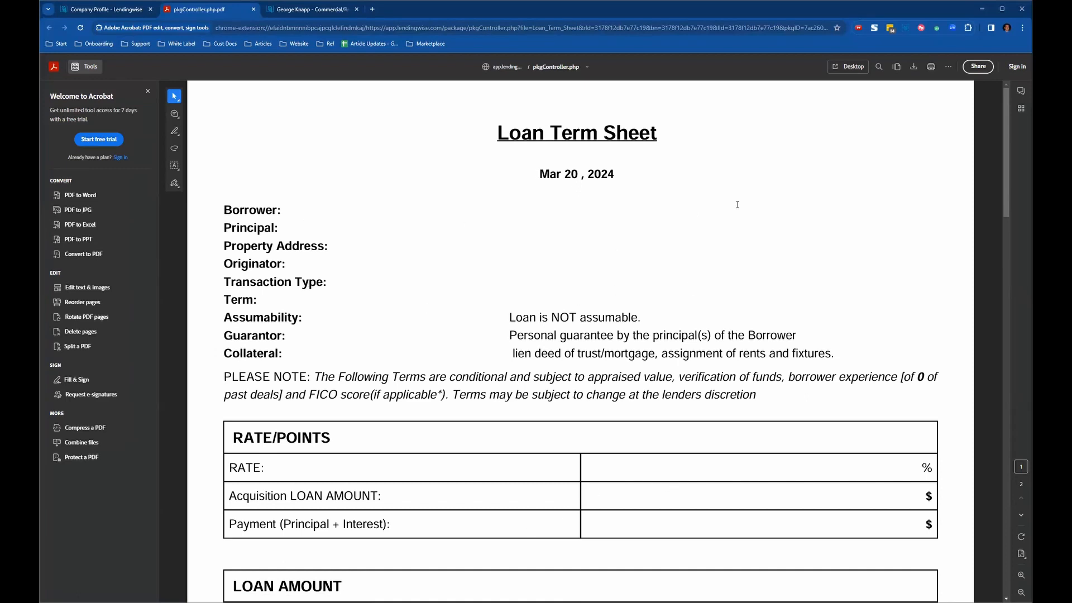
left_click(299, 10)
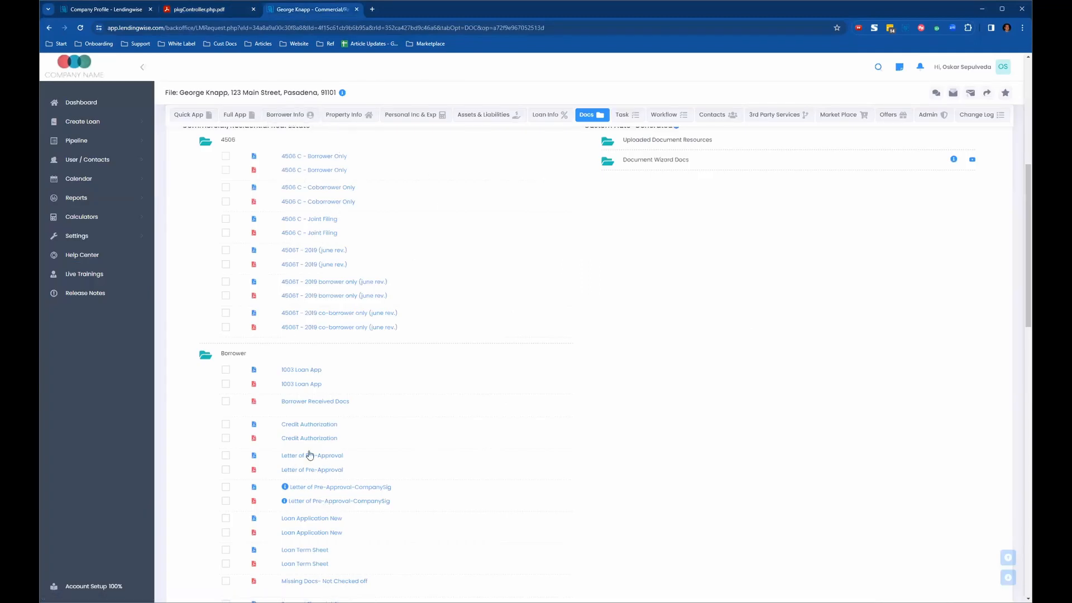
scroll(308, 484, "down", 2)
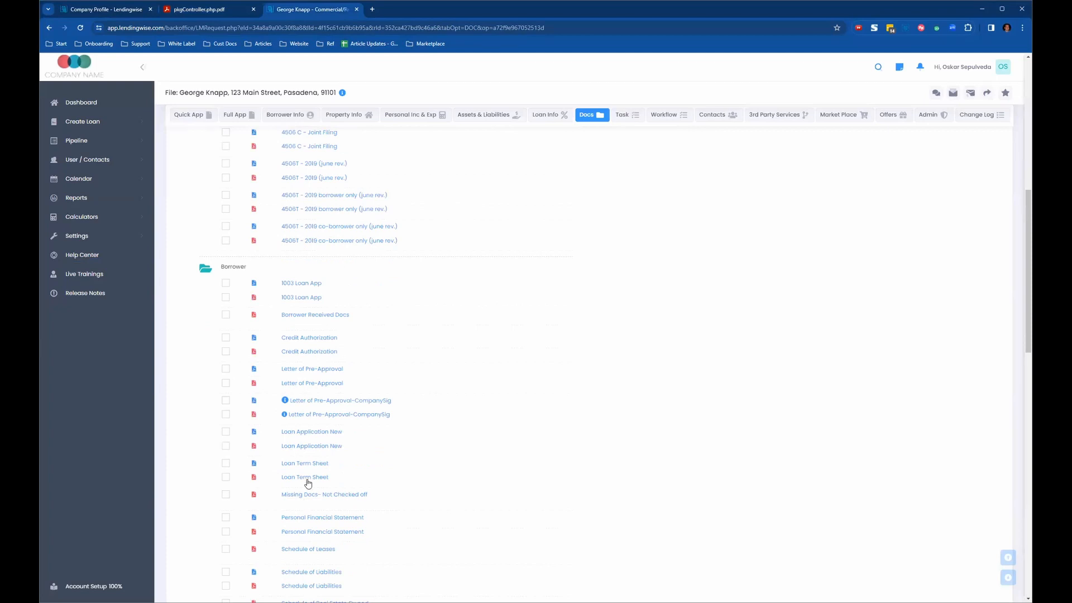
left_click(308, 479)
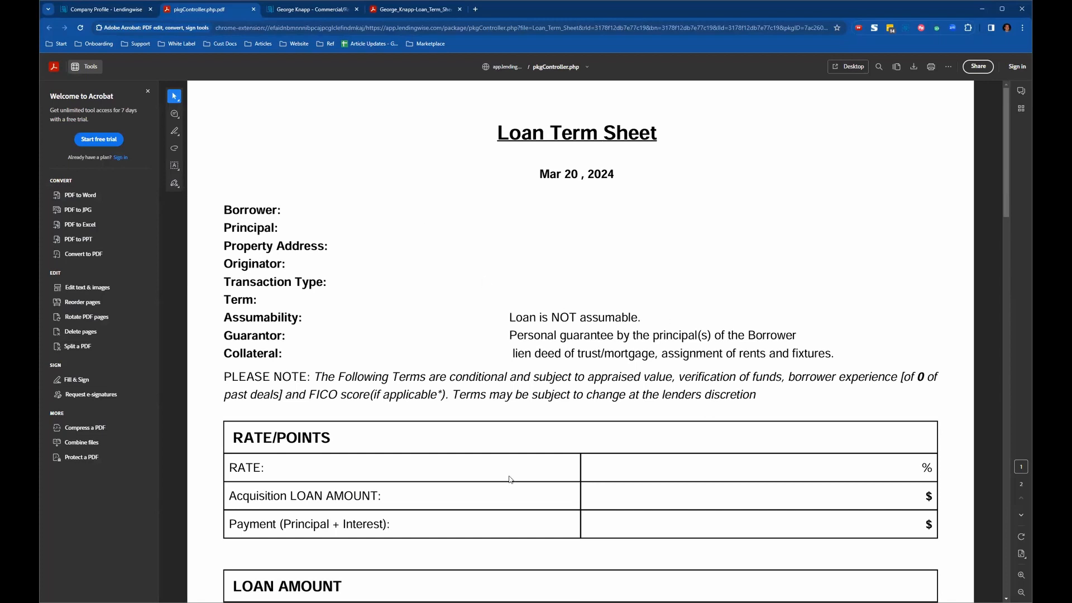
scroll(602, 425, "down", 15)
scroll(597, 411, "up", 15)
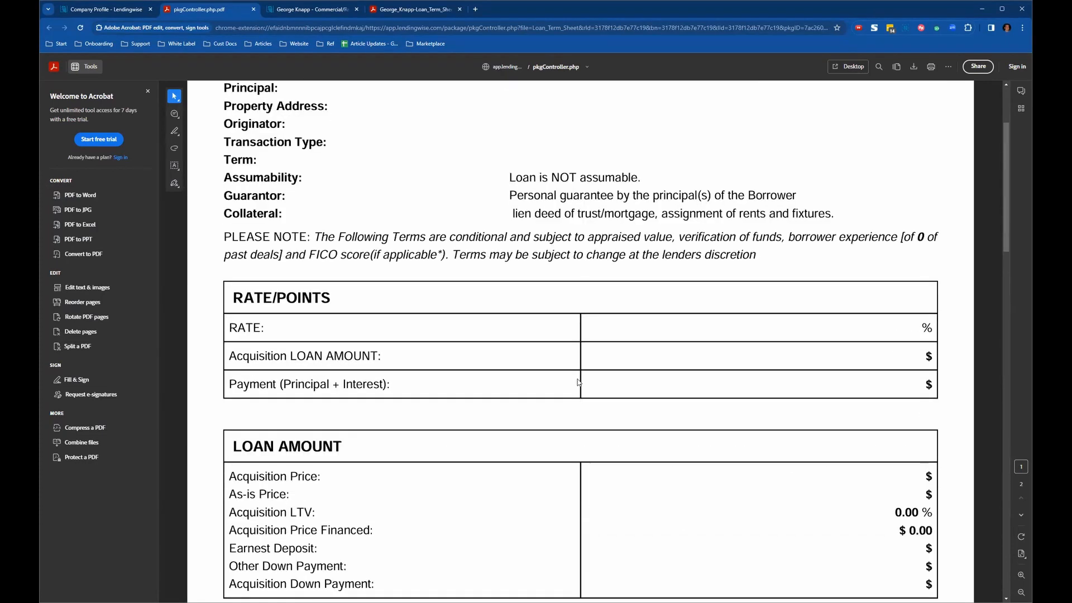
left_click(403, 10)
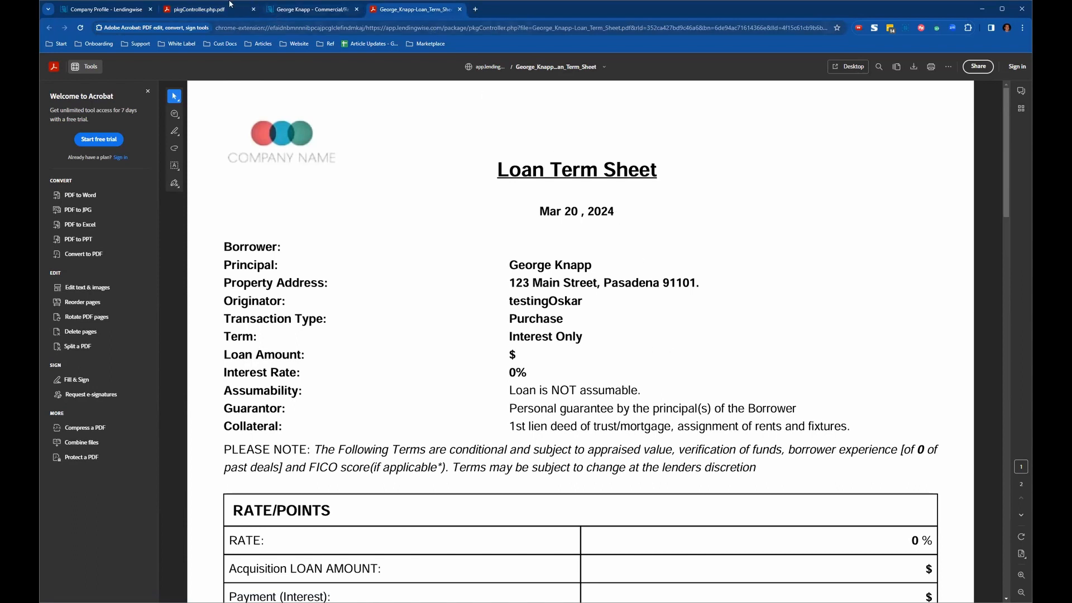
Close both Loan Term Sheet documents and the loan file, leaving only the company's Doc Library settings open
left_click(459, 8)
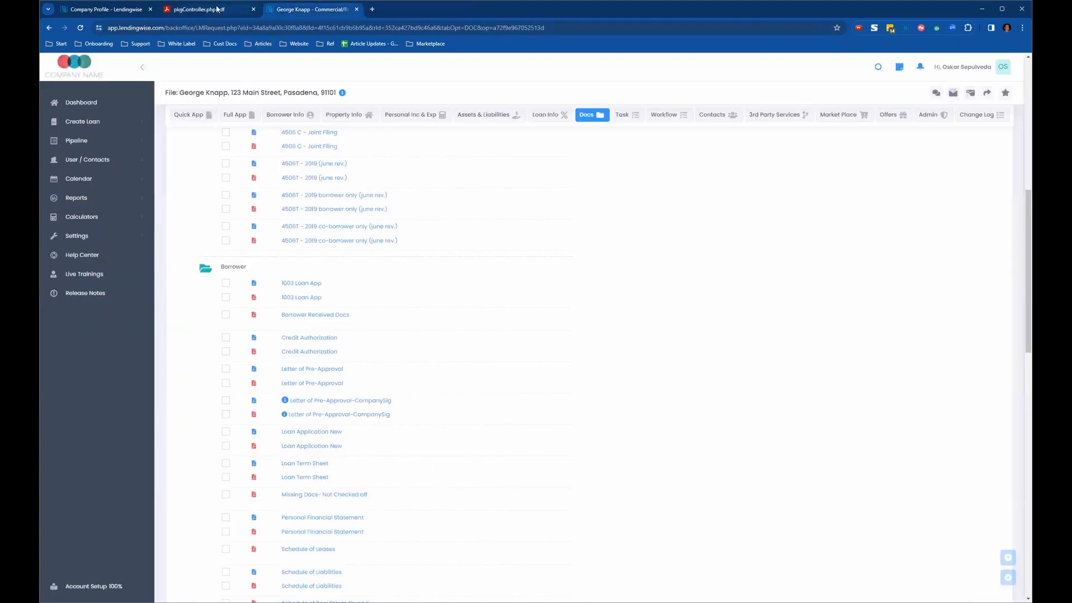
left_click(223, 10)
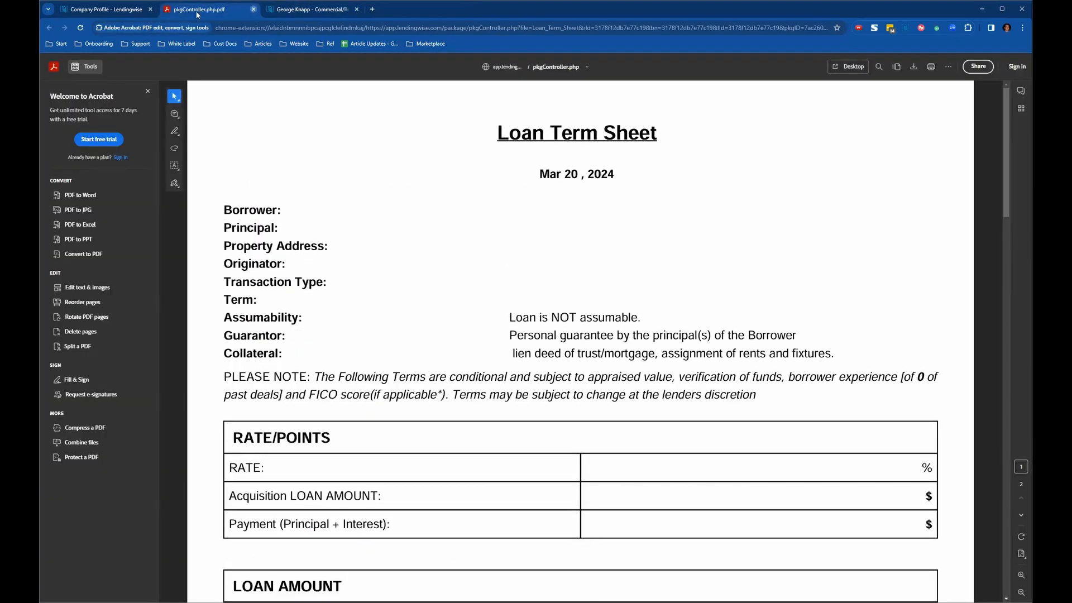
left_click(253, 9)
left_click(191, 10)
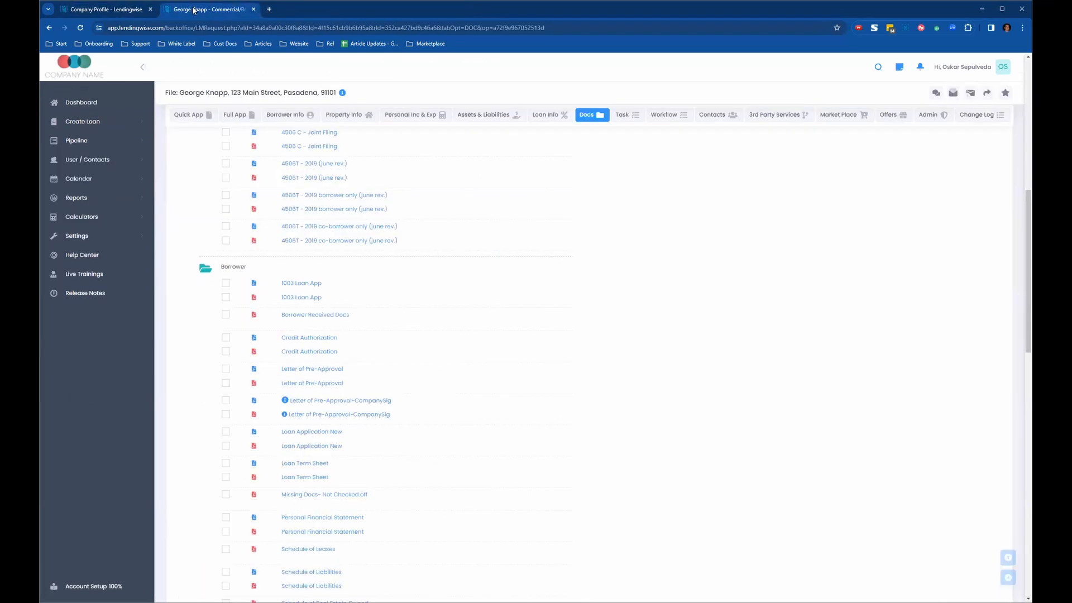
left_click(254, 10)
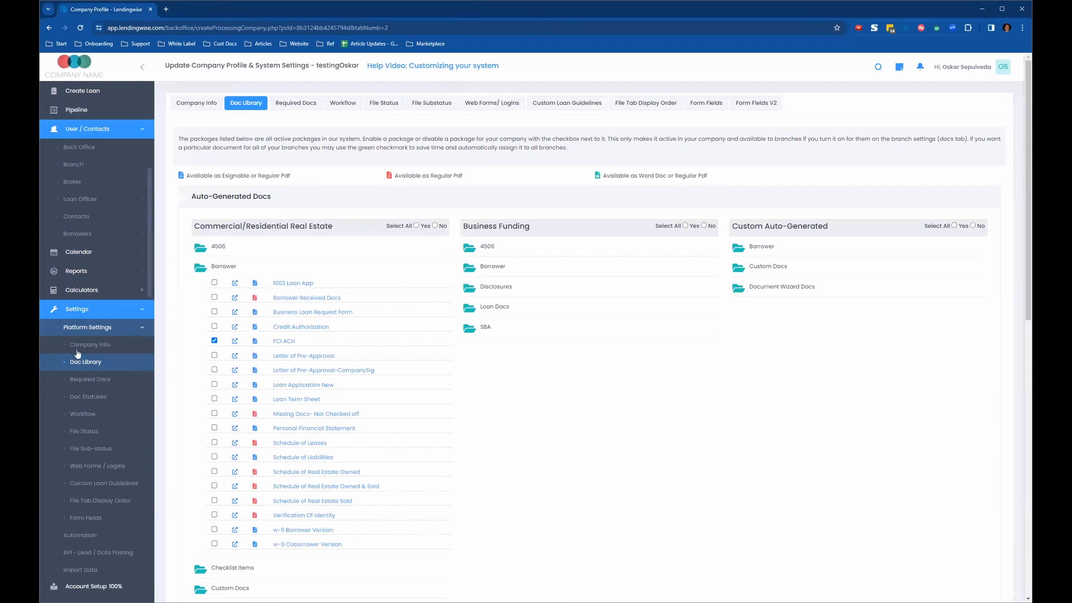
Open the Doc Wizard Tool from the settings to create or edit custom documents
left_click(73, 309)
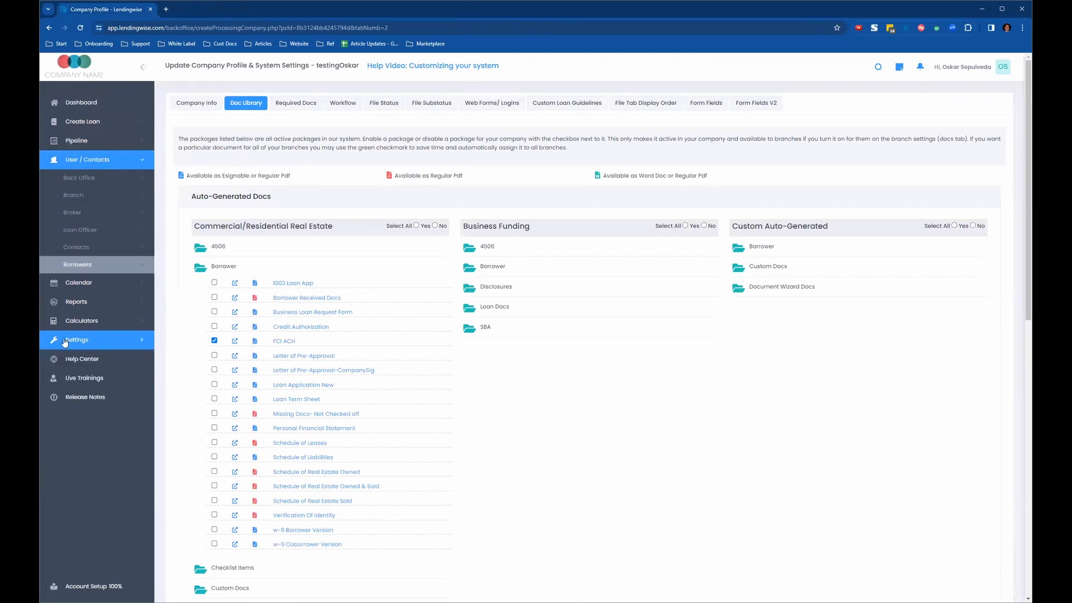
left_click(97, 347)
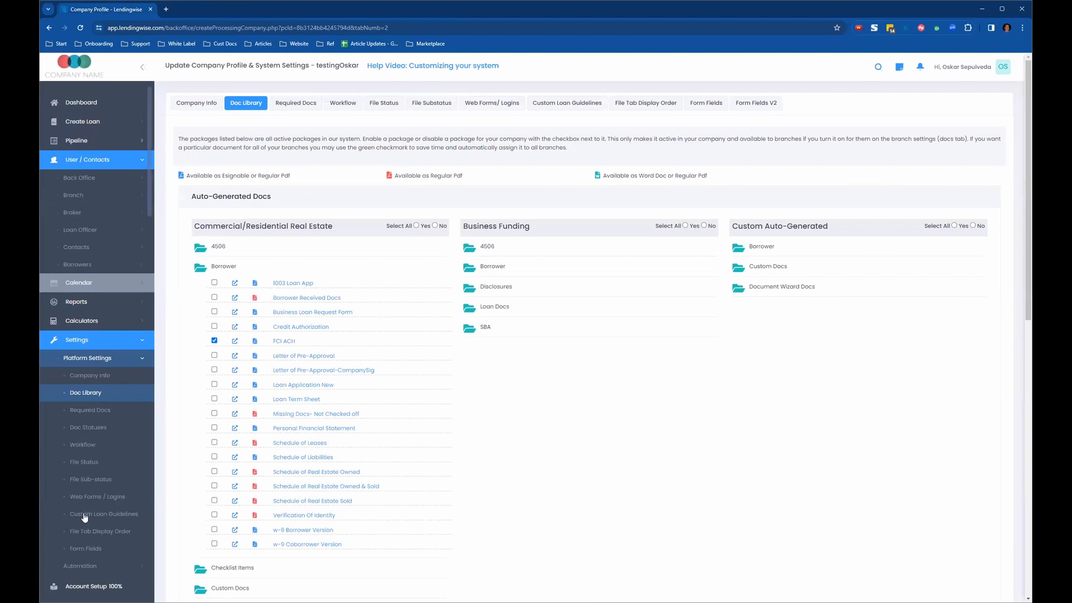
scroll(90, 544, "down", 1)
scroll(90, 544, "down", 1)
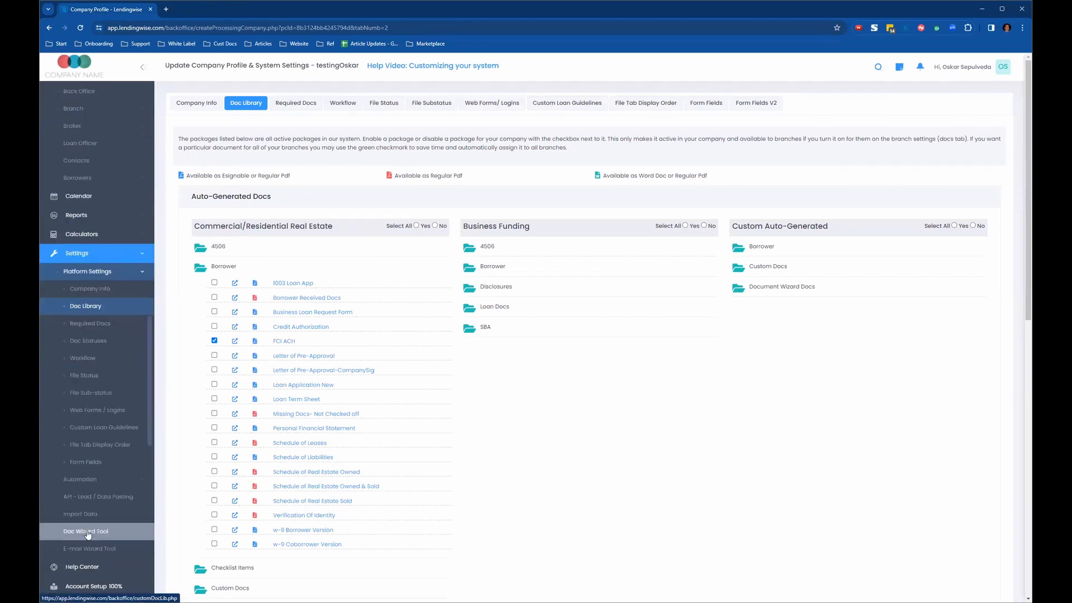
left_click(87, 532)
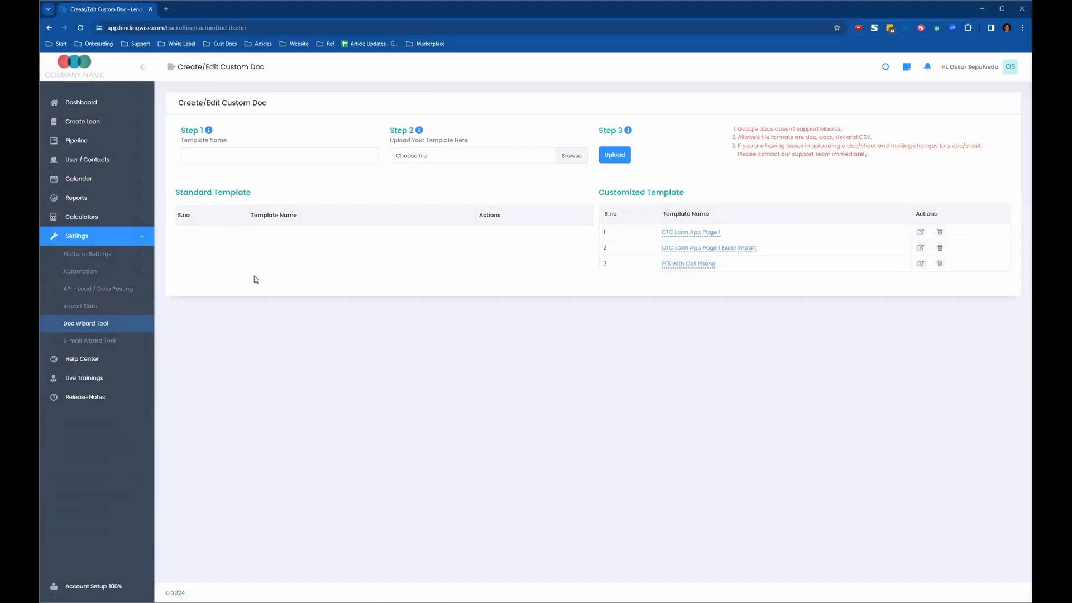
Name the new template "Sample Document" and upload Sample Custom Document.docx from the LendingWise Demo folder as its source file
left_click(237, 157)
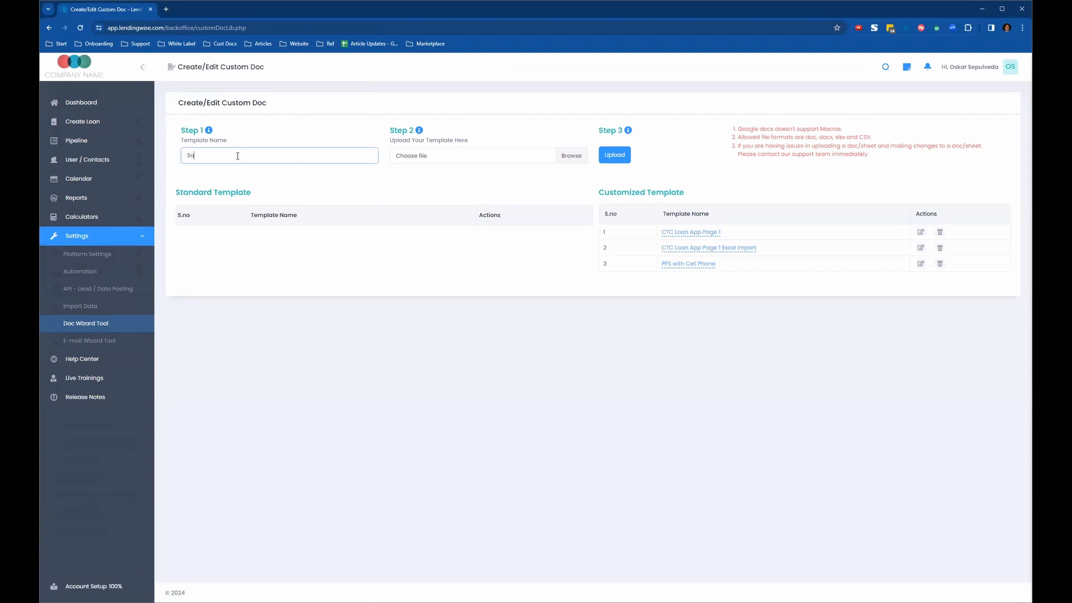
type("Sample Document")
left_click(308, 184)
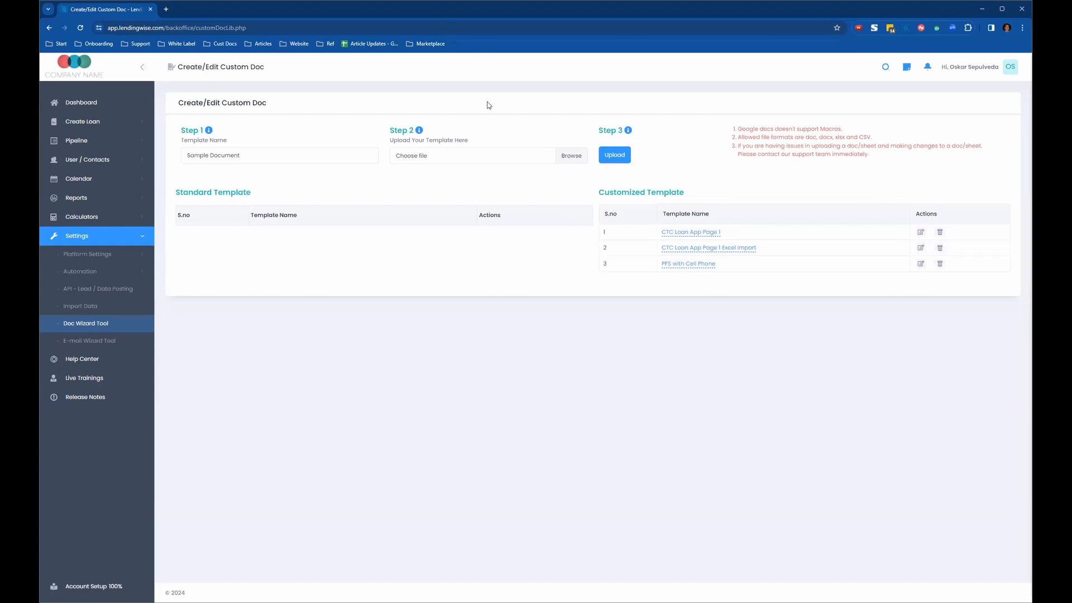
left_click(573, 158)
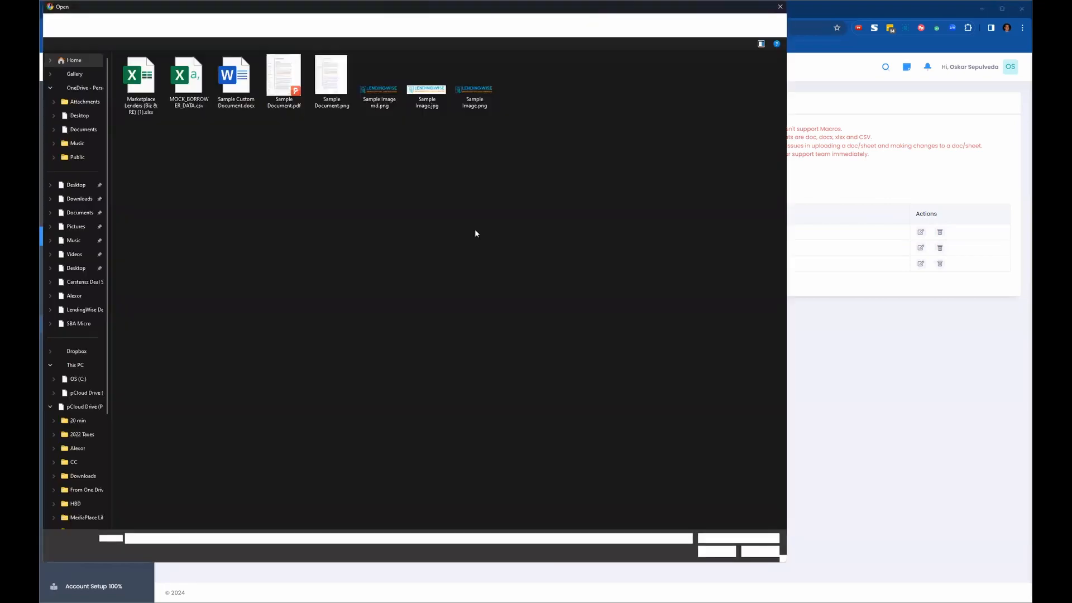
left_click(234, 85)
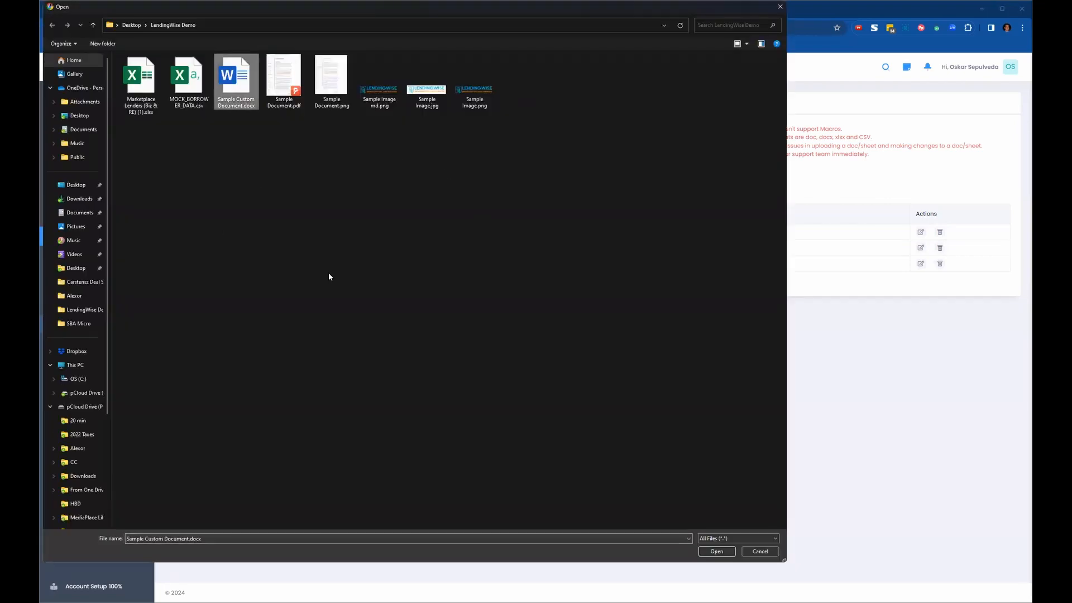
left_click(717, 551)
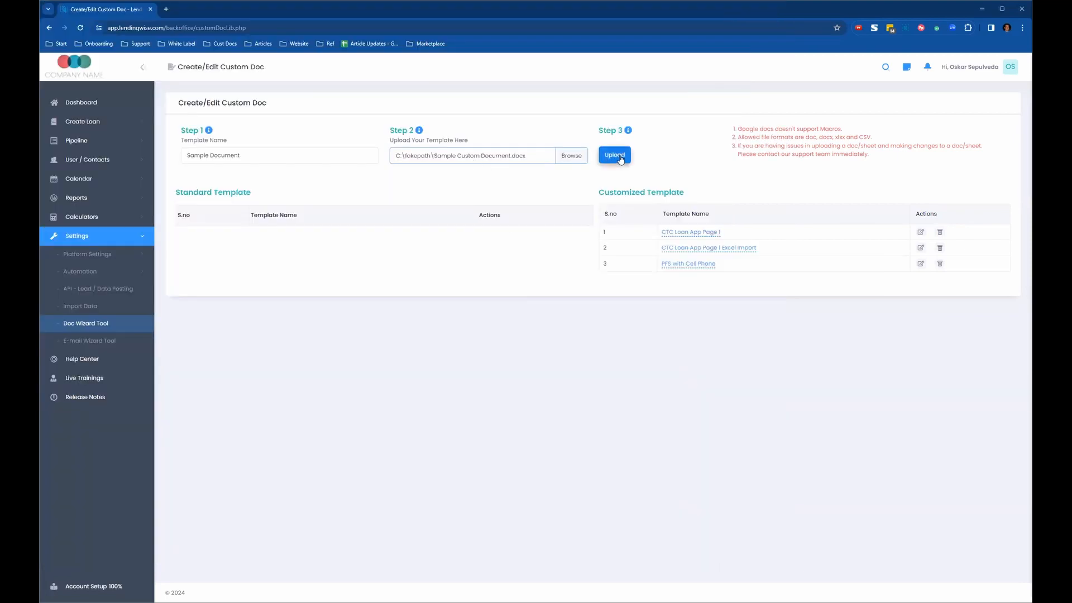
left_click(616, 156)
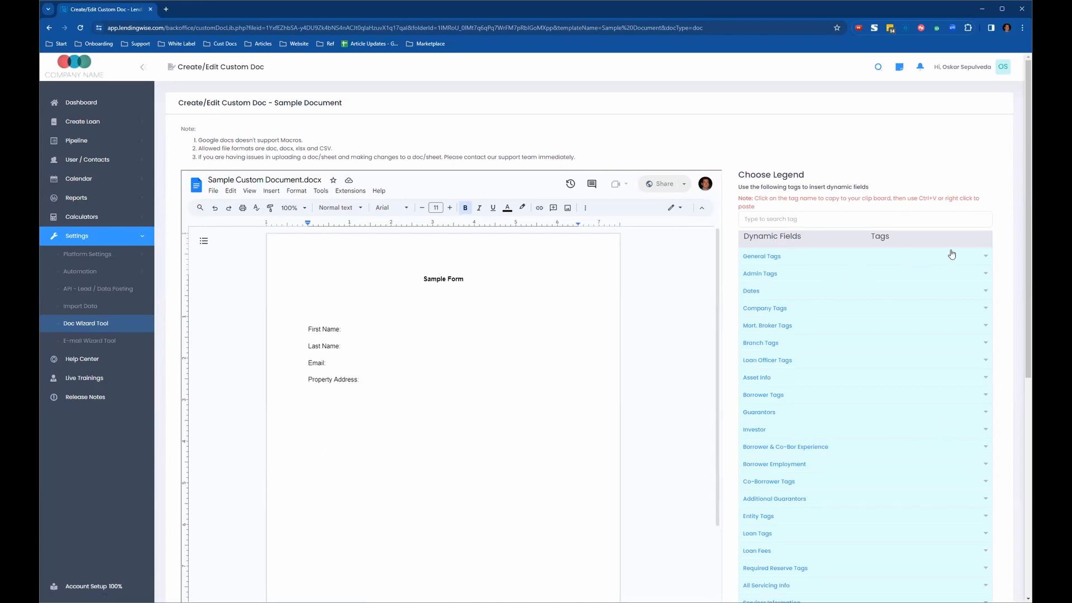
Look over the General Tags, and insert the ##Borrower First Name## tag from Borrower Tags after the form's First Name label
left_click(857, 256)
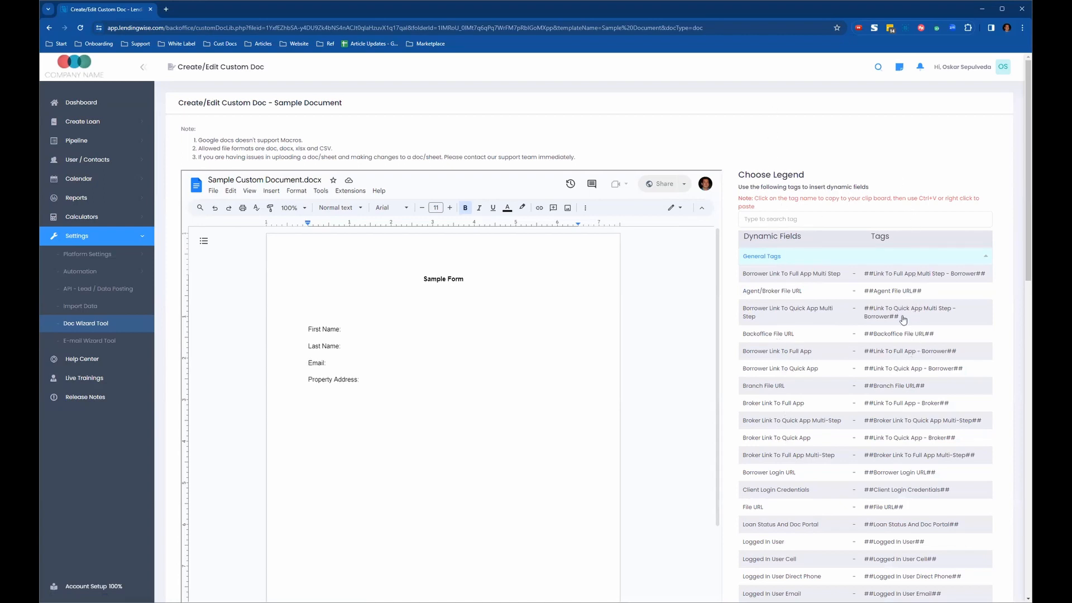
left_click(806, 256)
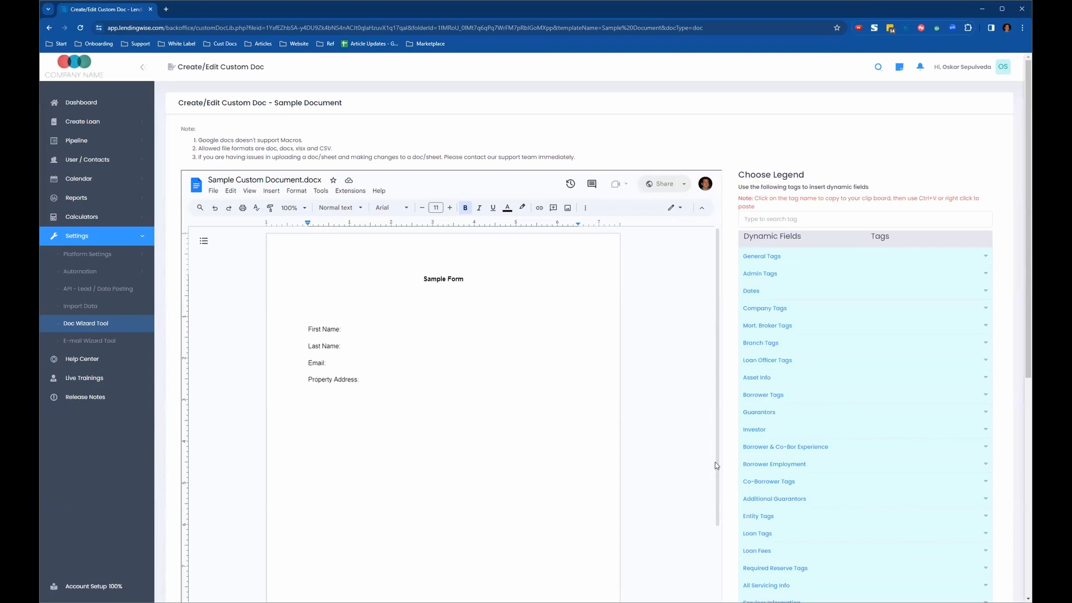
left_click(824, 396)
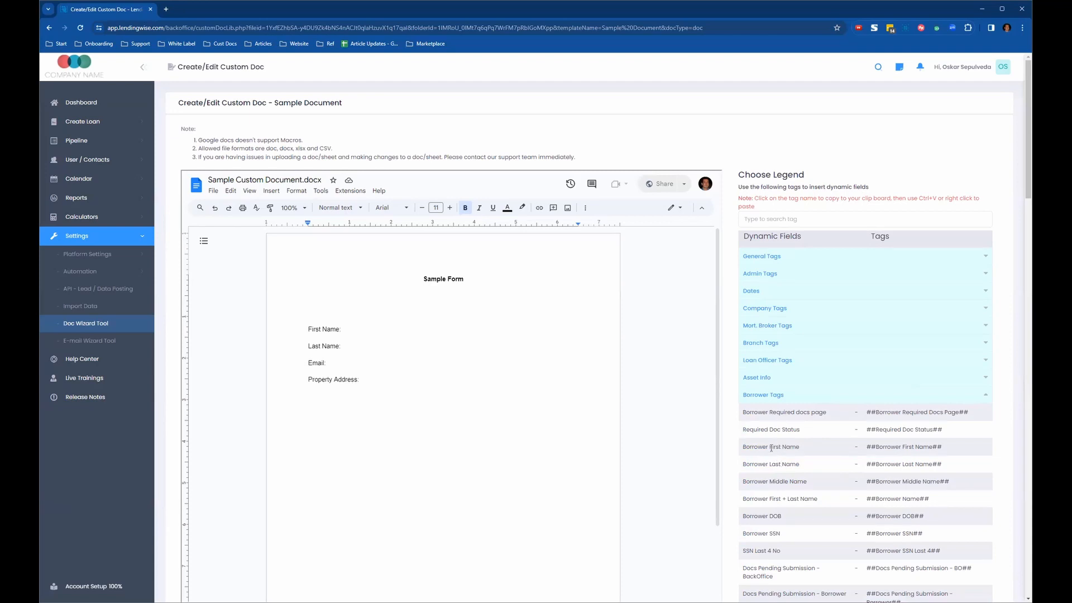
left_click_drag(744, 447, 802, 448)
left_click(782, 445)
left_click(892, 448)
key("ctrl+v")
Insert the ##Borrower Last Name## tag after the form's Last Name label
left_click(924, 466)
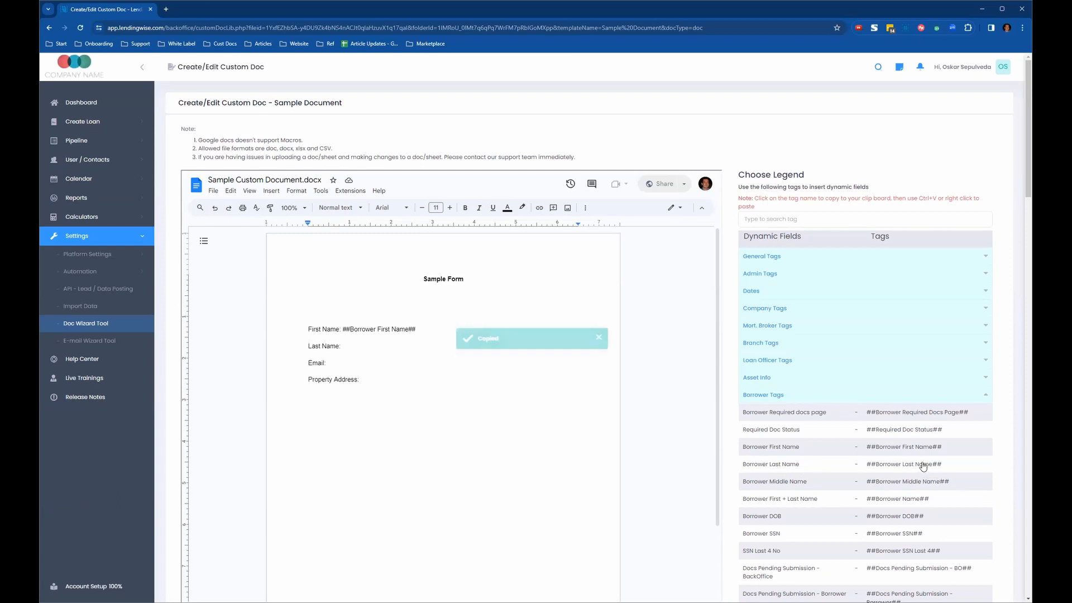
left_click(355, 348)
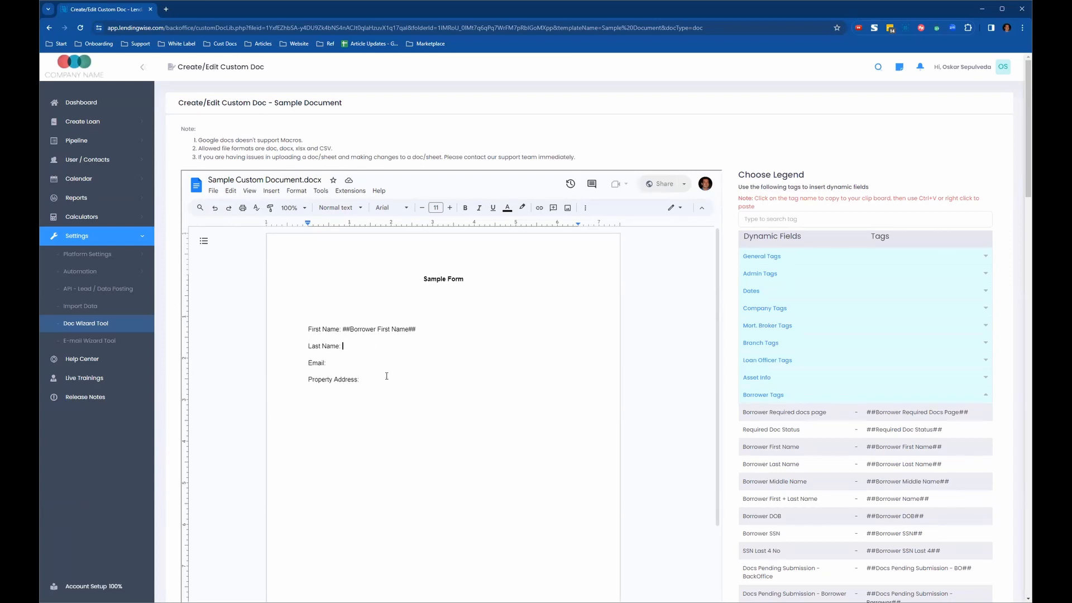
key("ctrl+v")
right_click(351, 364)
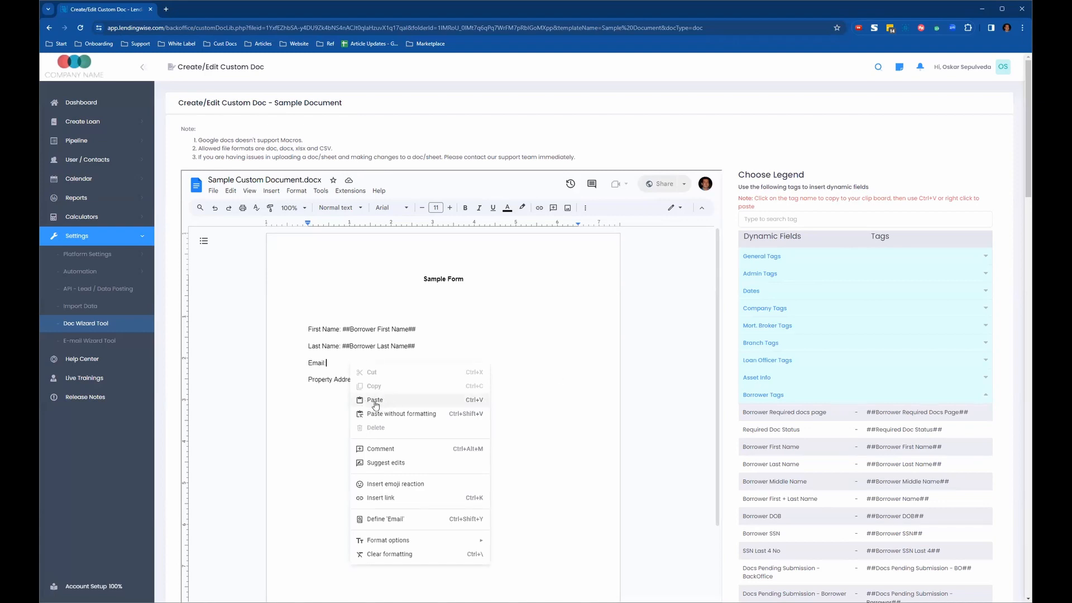
right_click(336, 366)
left_click(376, 349)
Find the ##Borrower Email## tag in Borrower Tags and insert it after the form's Email label
left_click(348, 367)
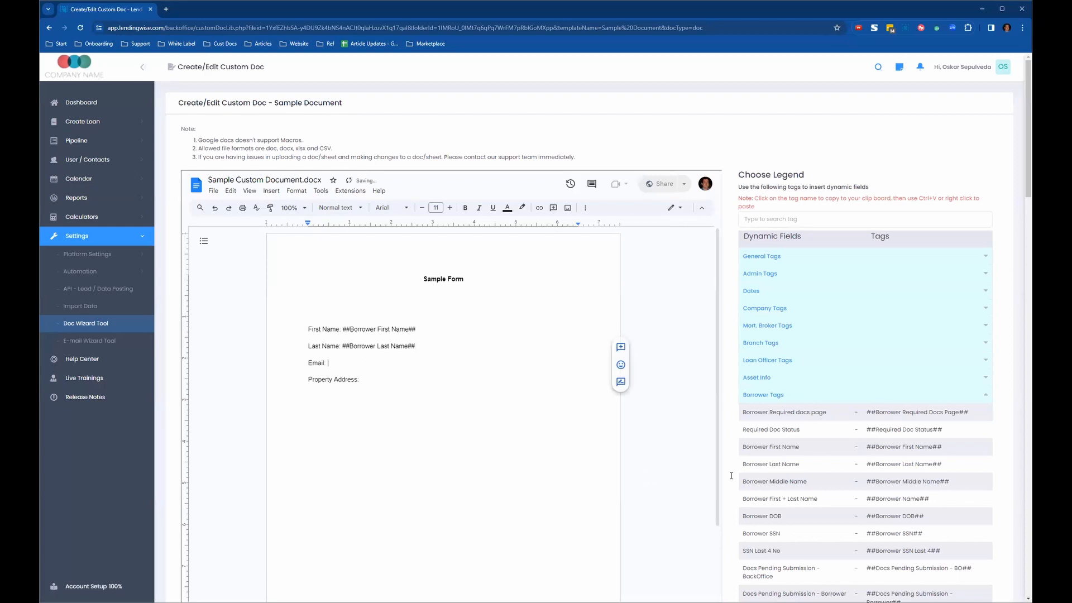
scroll(798, 398, "down", 4)
scroll(806, 402, "down", 2)
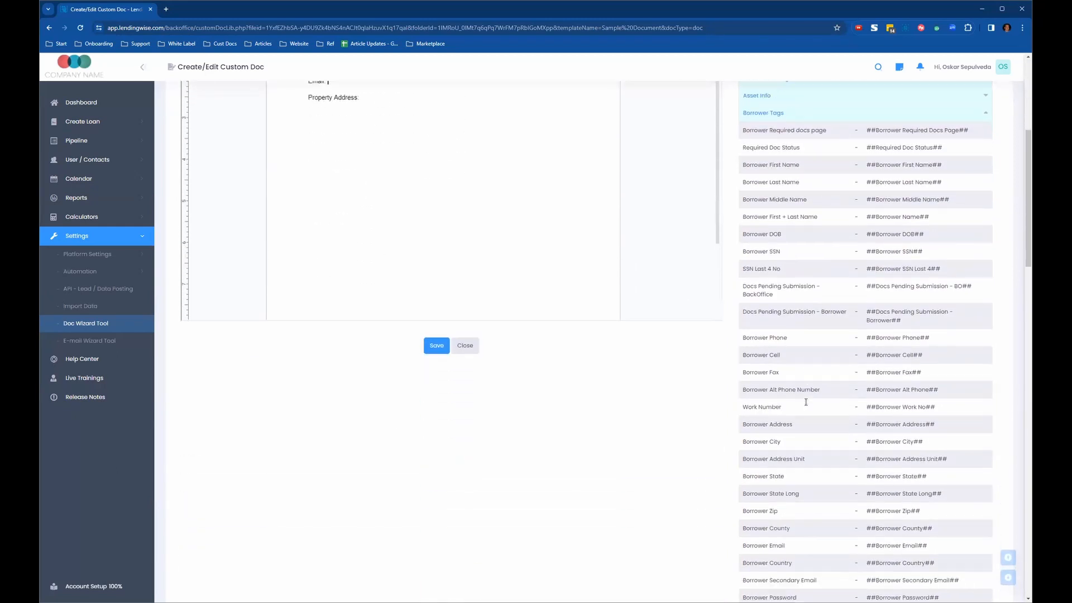
scroll(806, 402, "down", 1)
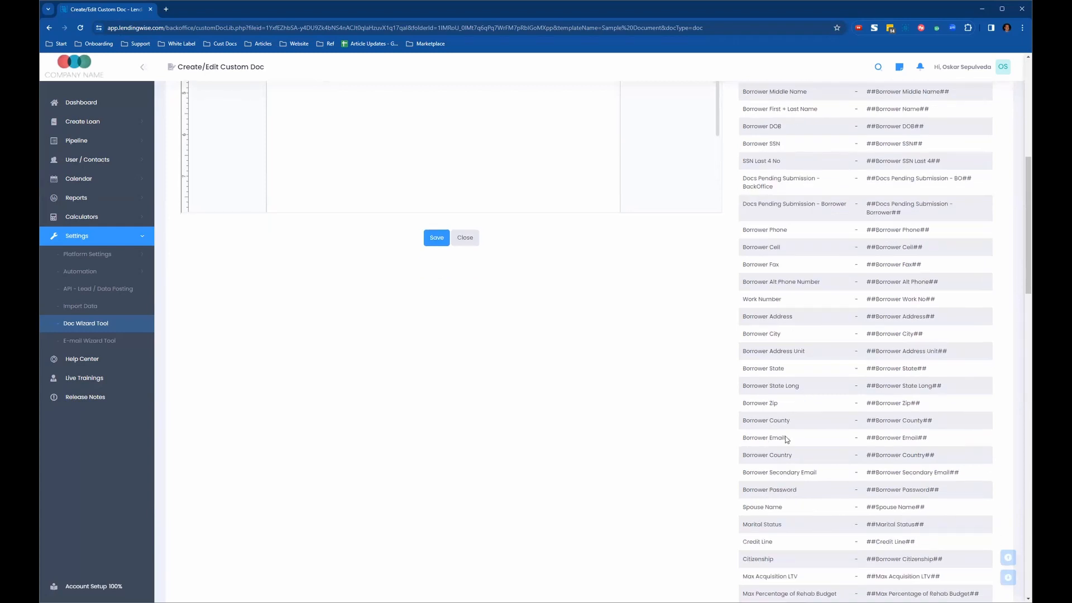
left_click(891, 441)
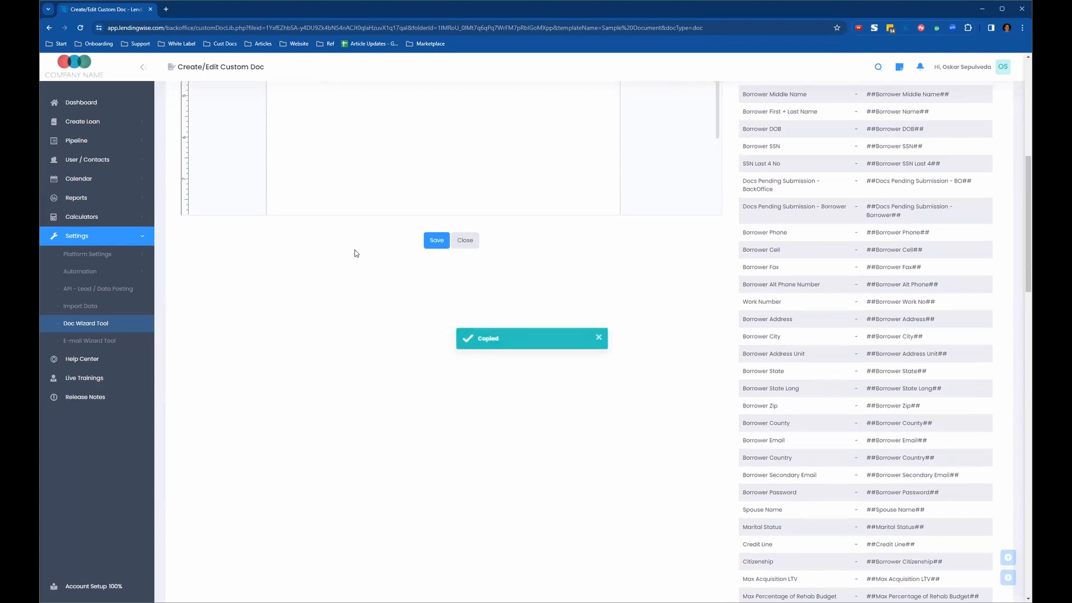
scroll(354, 249, "up", 5)
left_click(344, 279)
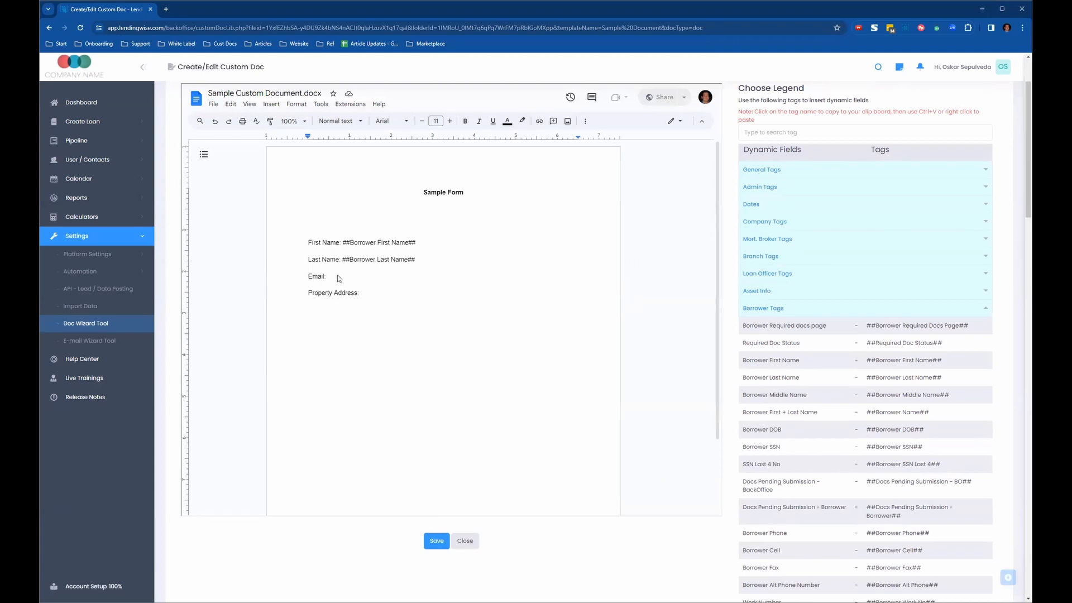
key("ctrl+v")
Close the Borrower Tags group and look over the tag categories in the legend for the Property Address field
left_click(397, 296)
left_click(841, 308)
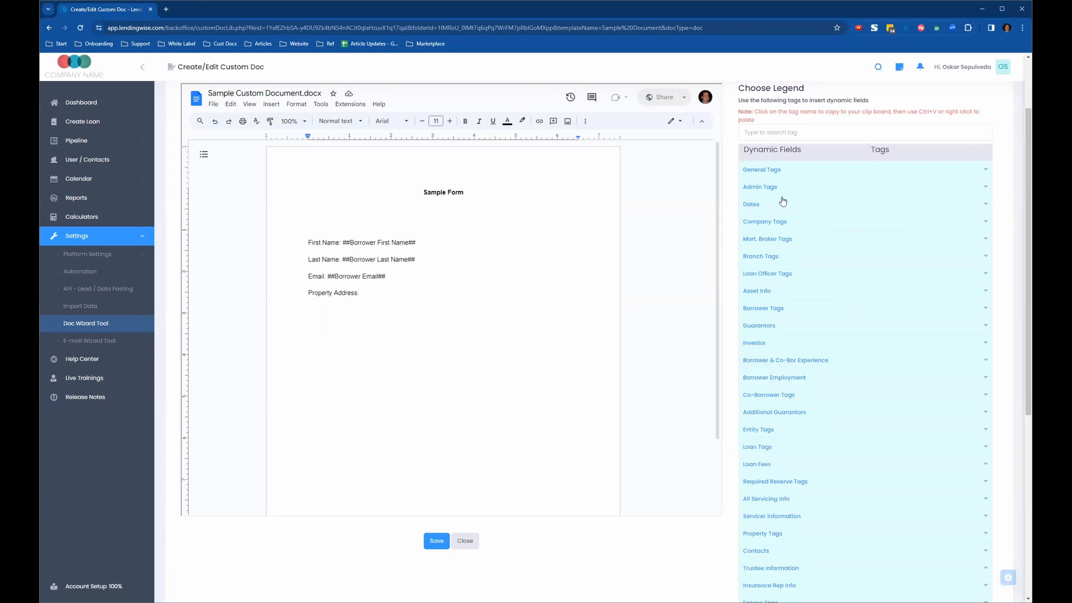
left_click(771, 132)
scroll(859, 296, "down", 6)
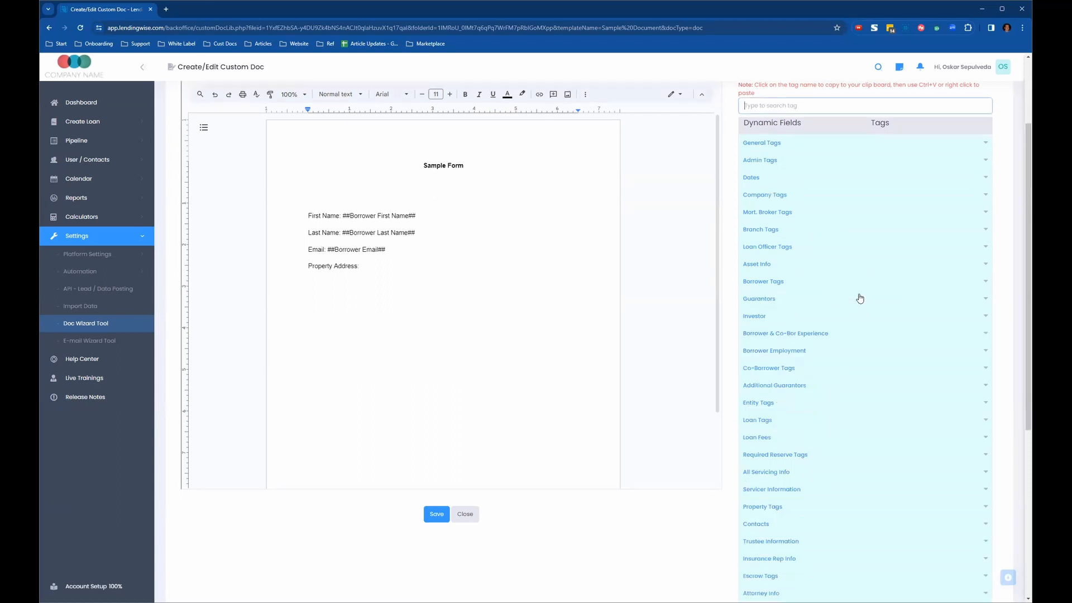
scroll(823, 379, "up", 2)
scroll(822, 379, "up", 5)
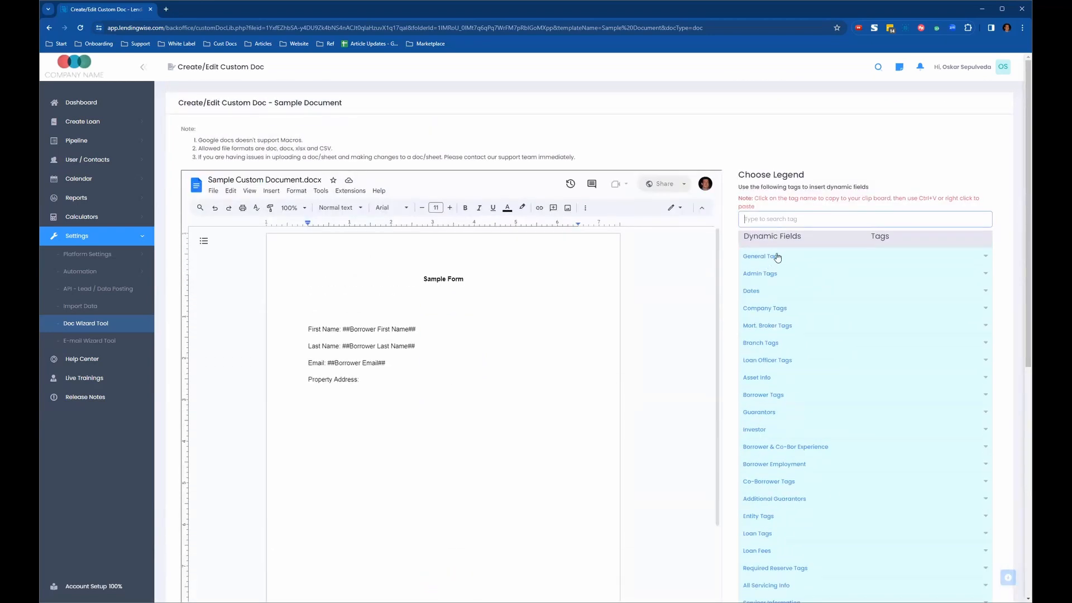
left_click(779, 258)
left_click(788, 258)
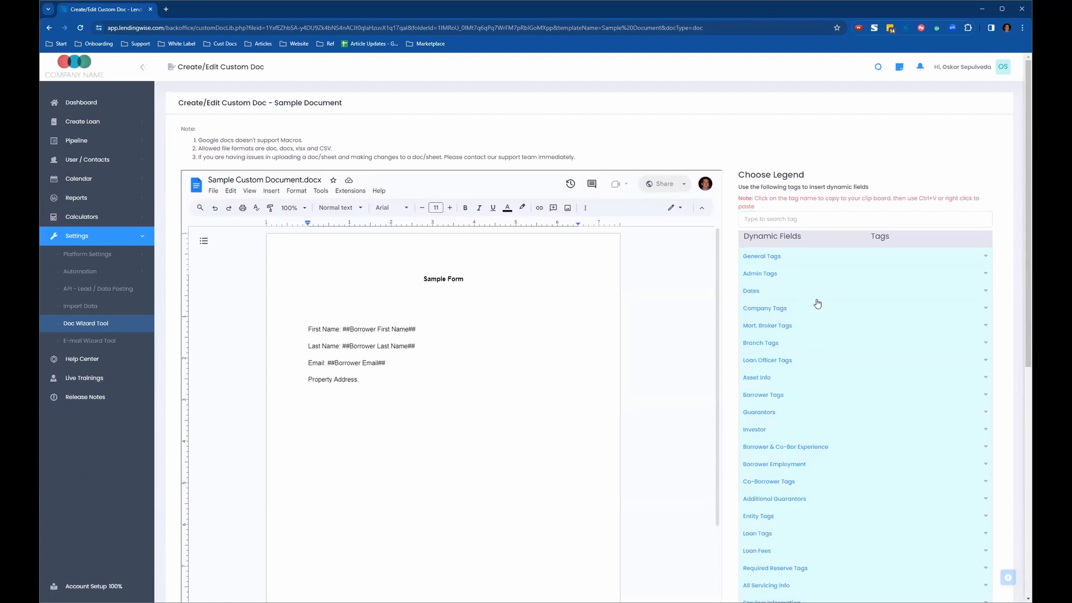
Search the tag legend for "property" and look through the matching tags in each category
left_click(768, 218)
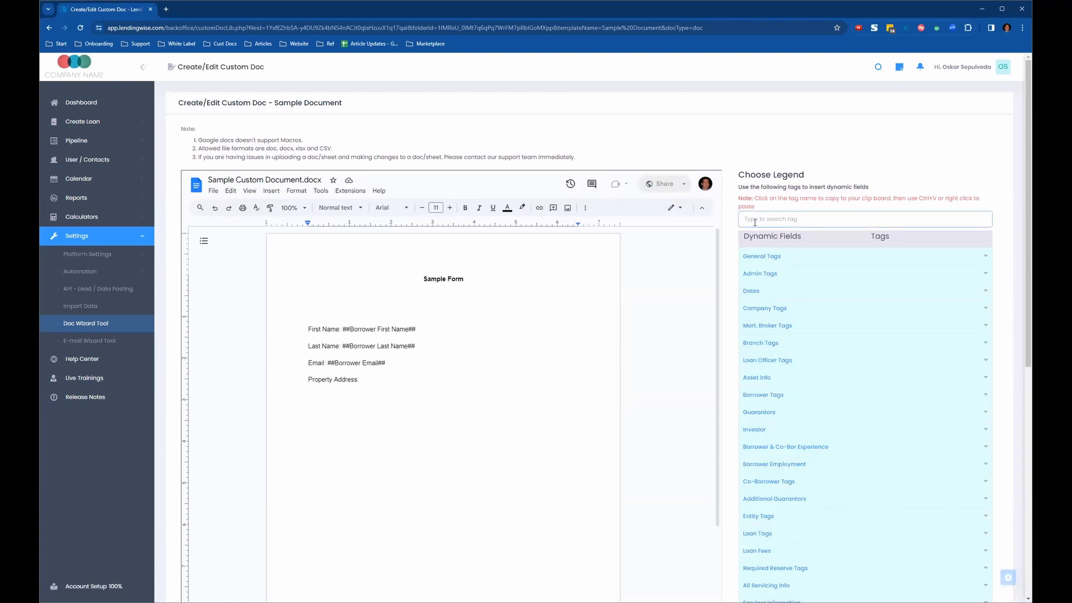
type("p")
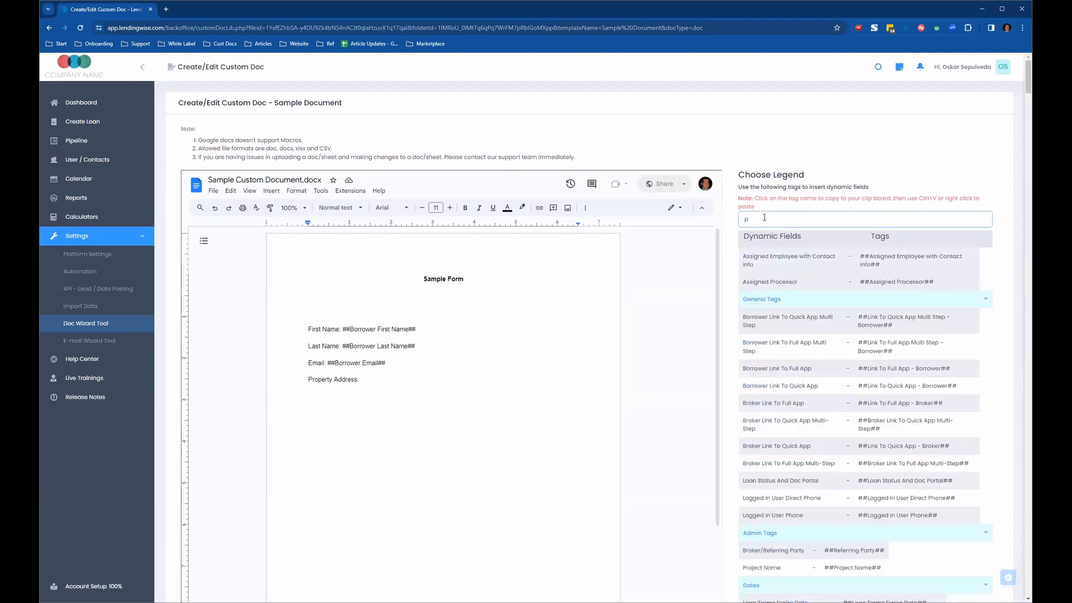
type("ro")
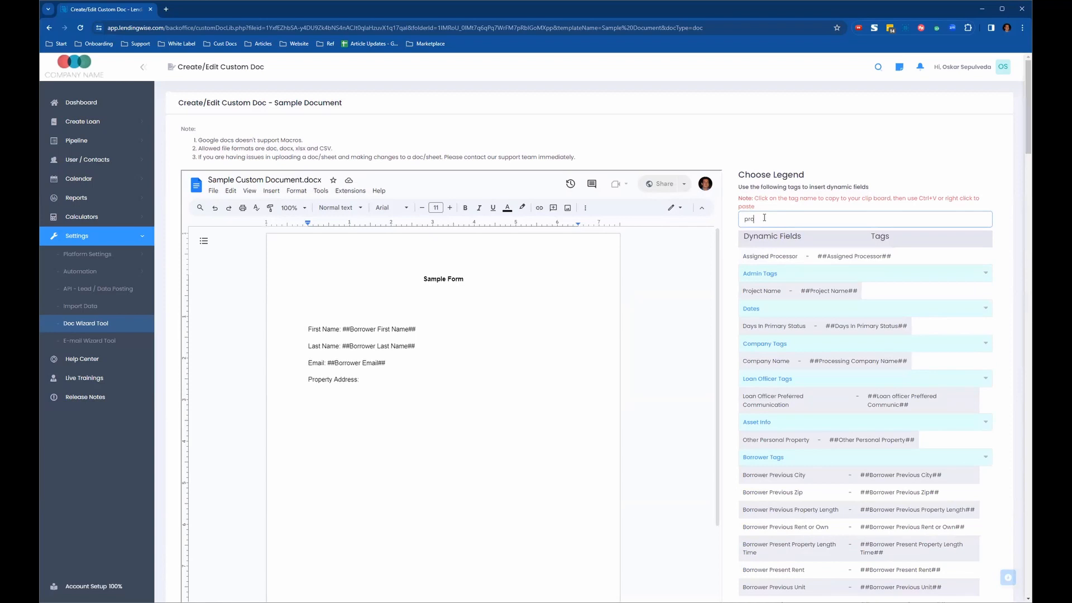
type("perty")
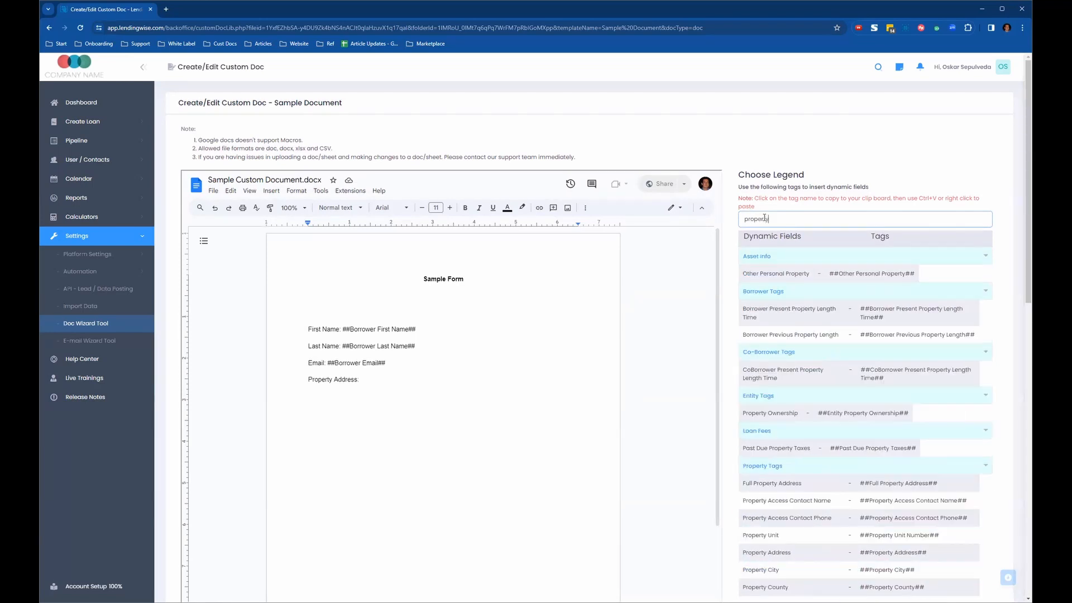
scroll(844, 263, "down", 15)
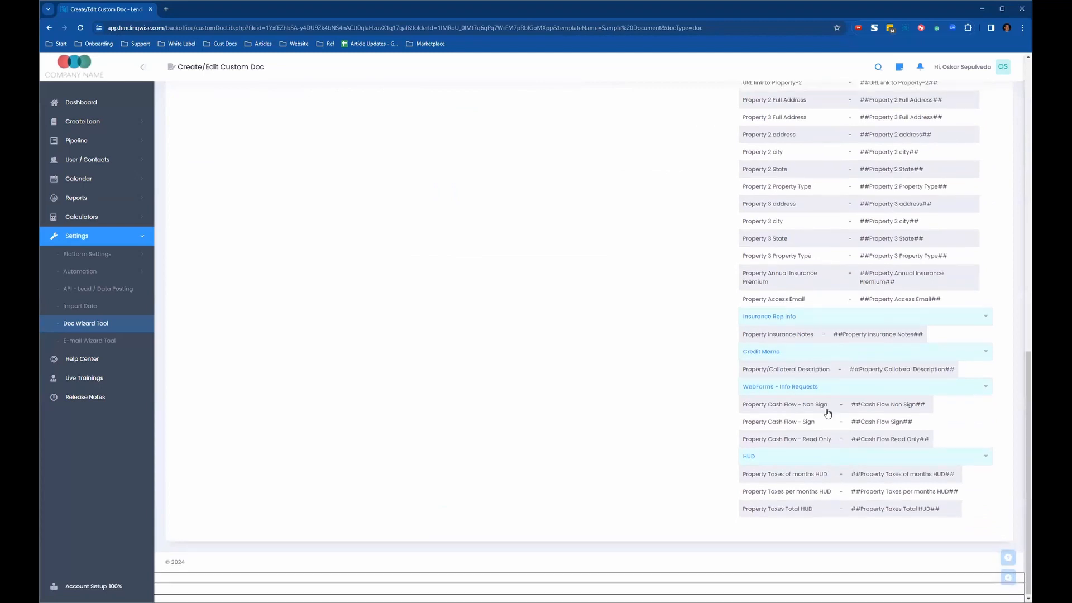
scroll(827, 383, "up", 15)
scroll(825, 384, "up", 2)
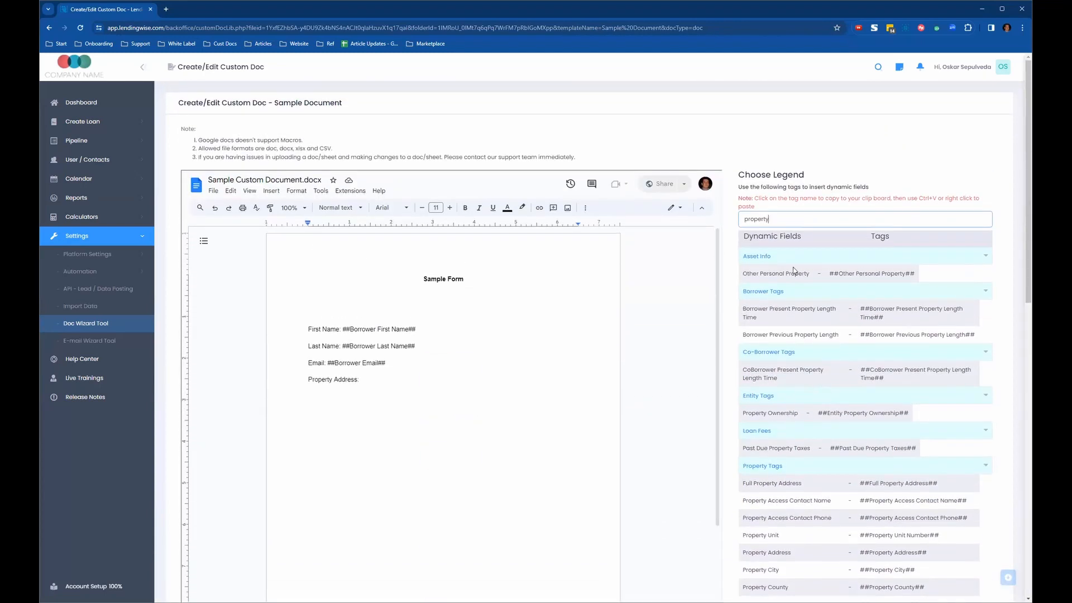
scroll(800, 410, "down", 5)
scroll(800, 410, "down", 7)
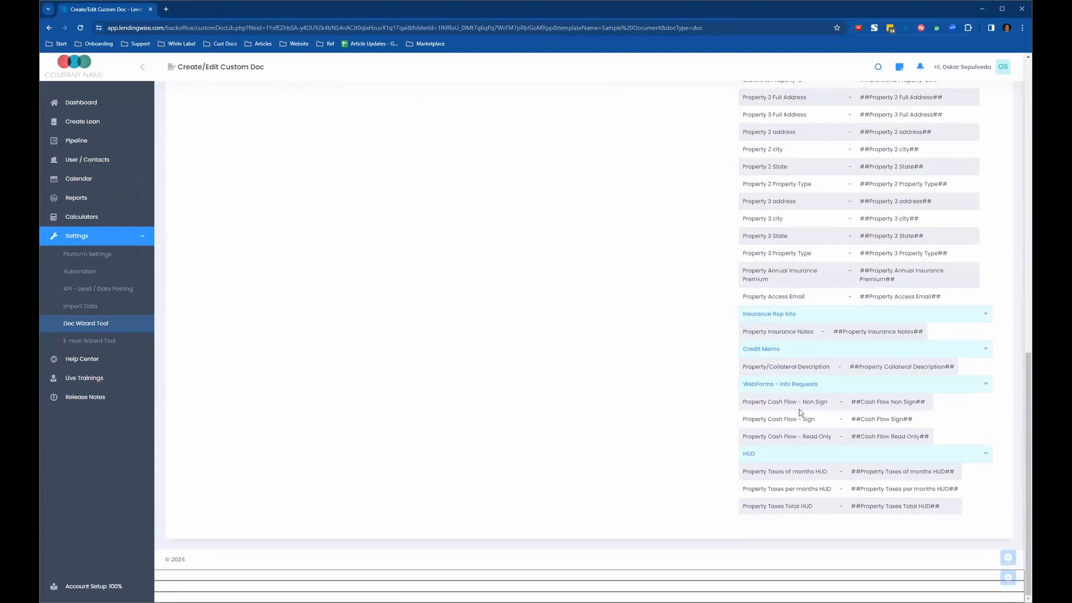
scroll(874, 429, "up", 10)
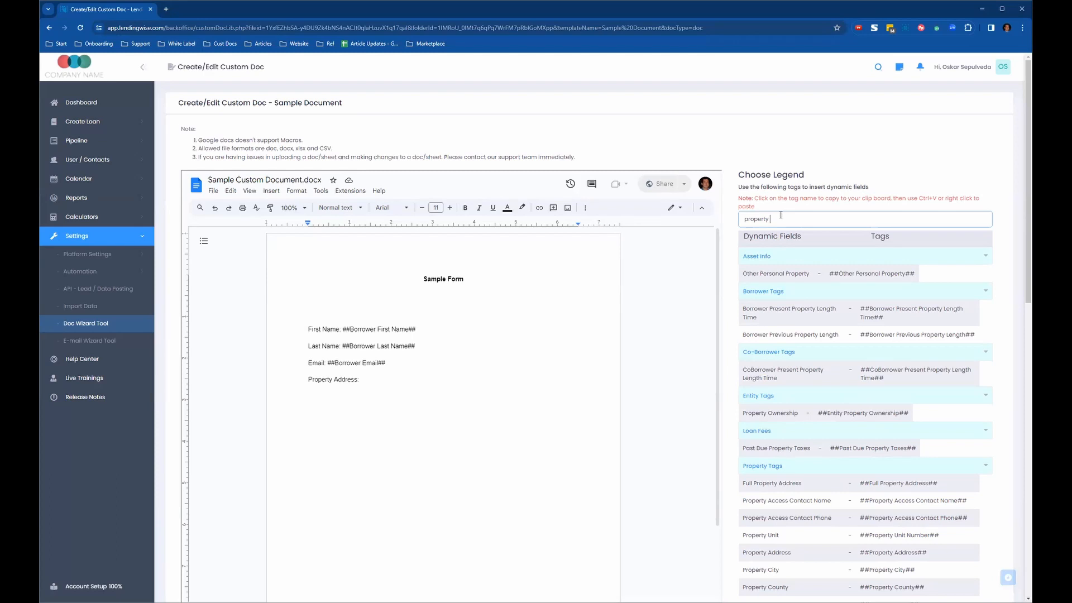
Narrow the tag search to "property address" and insert the ##Full Property Address## tag after the form's Property Address label
type("address")
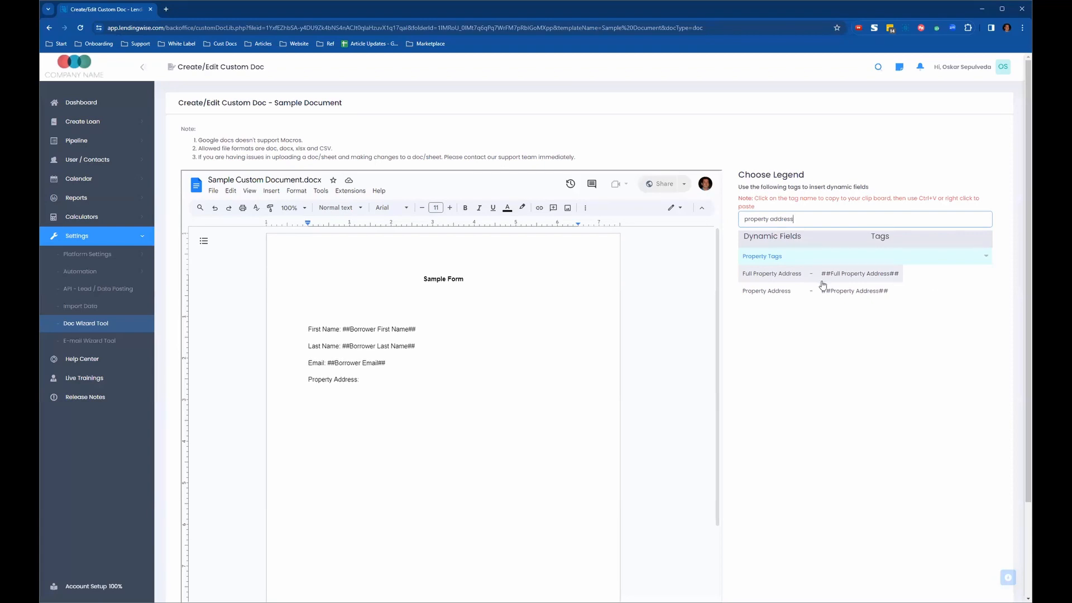
left_click(881, 278)
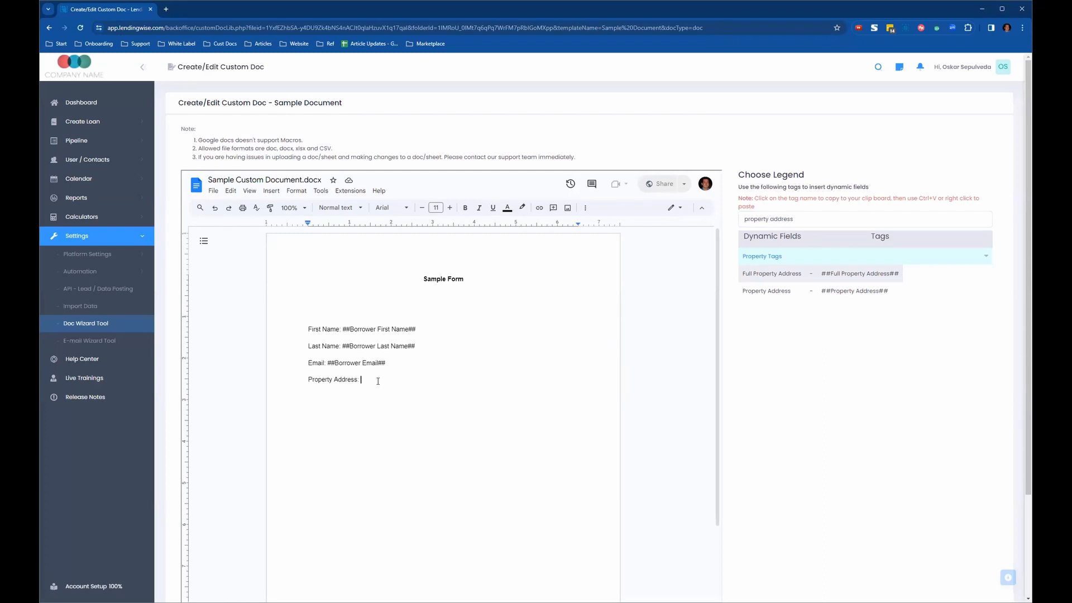
key("ctrl+v")
Make the First Name, Last Name, Email and Property Address labels bold, leaving their tags in regular weight
left_click_drag(307, 329, 340, 330)
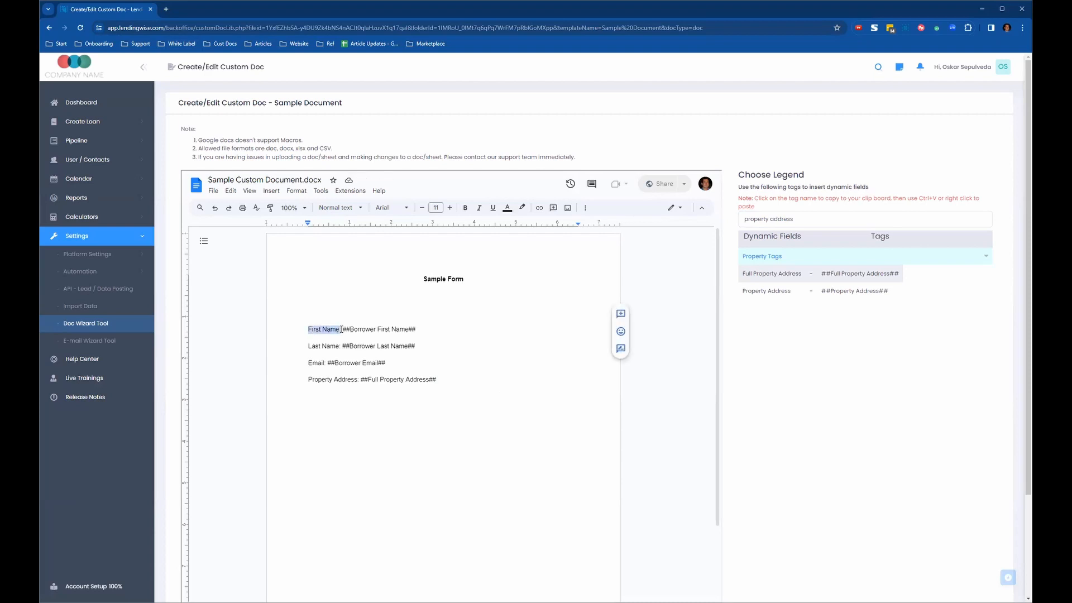
left_click(465, 207)
left_click_drag(308, 346, 342, 346)
left_click(465, 207)
left_click_drag(307, 363, 360, 379)
left_click(466, 209)
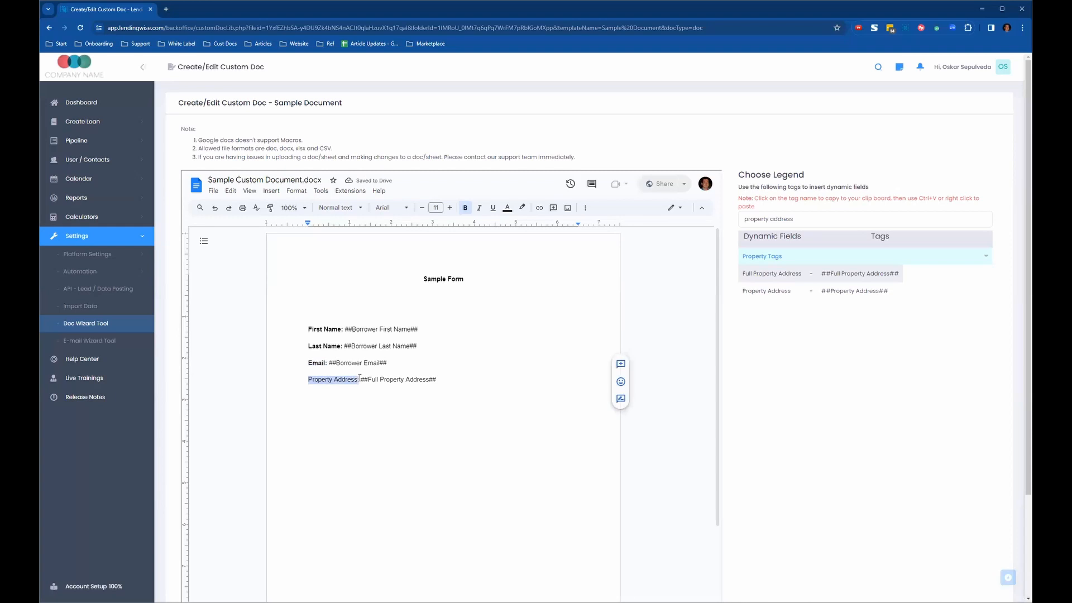
left_click(465, 208)
left_click(474, 403)
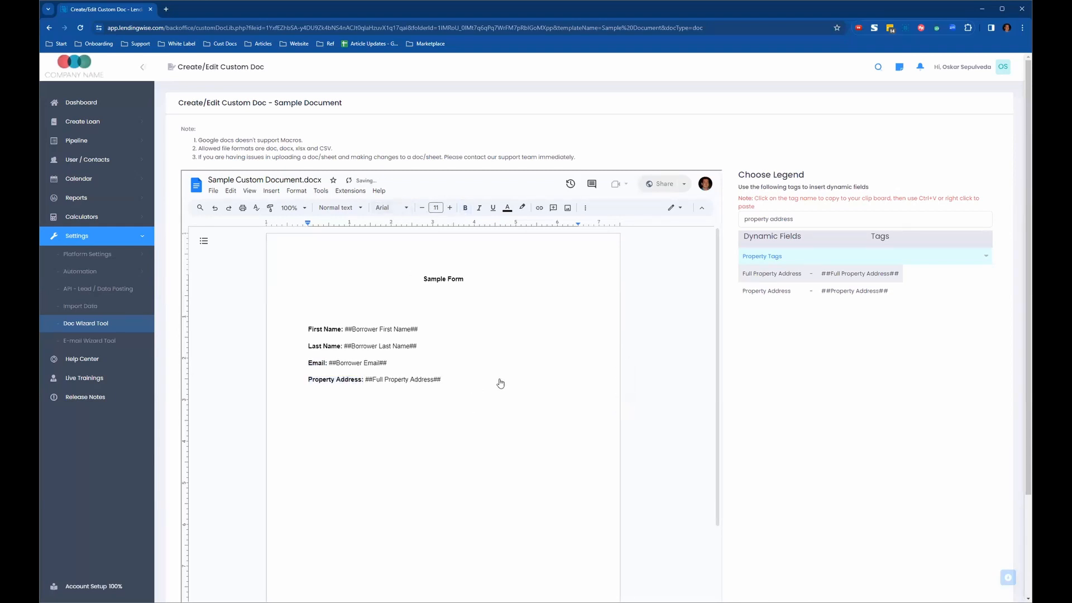
Save the Sample Document template with its inserted tags and bold labels
scroll(489, 374, "down", 3)
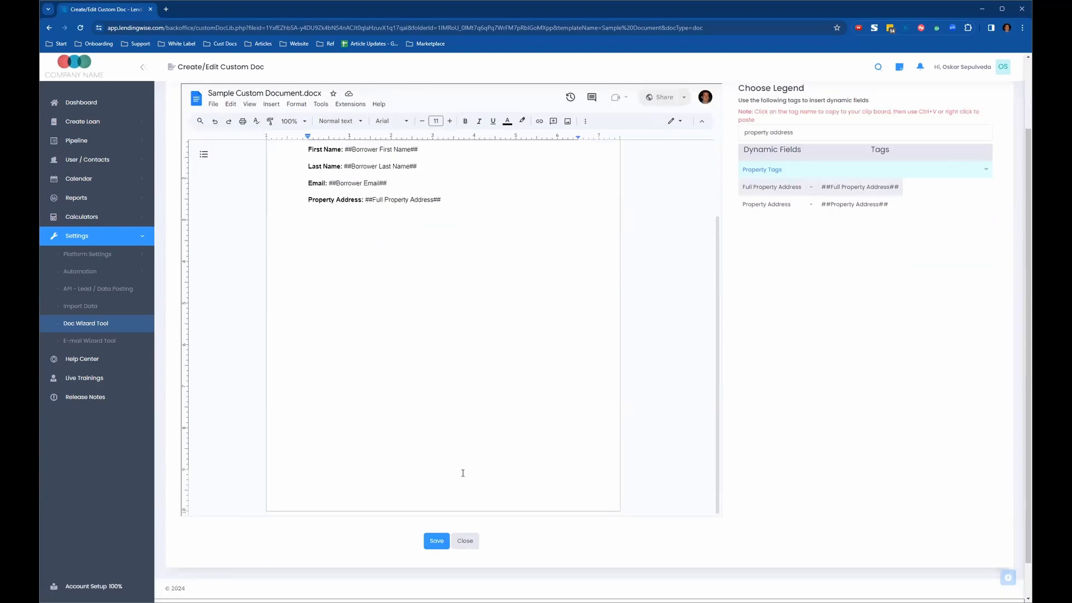
left_click(434, 542)
scroll(700, 312, "up", 5)
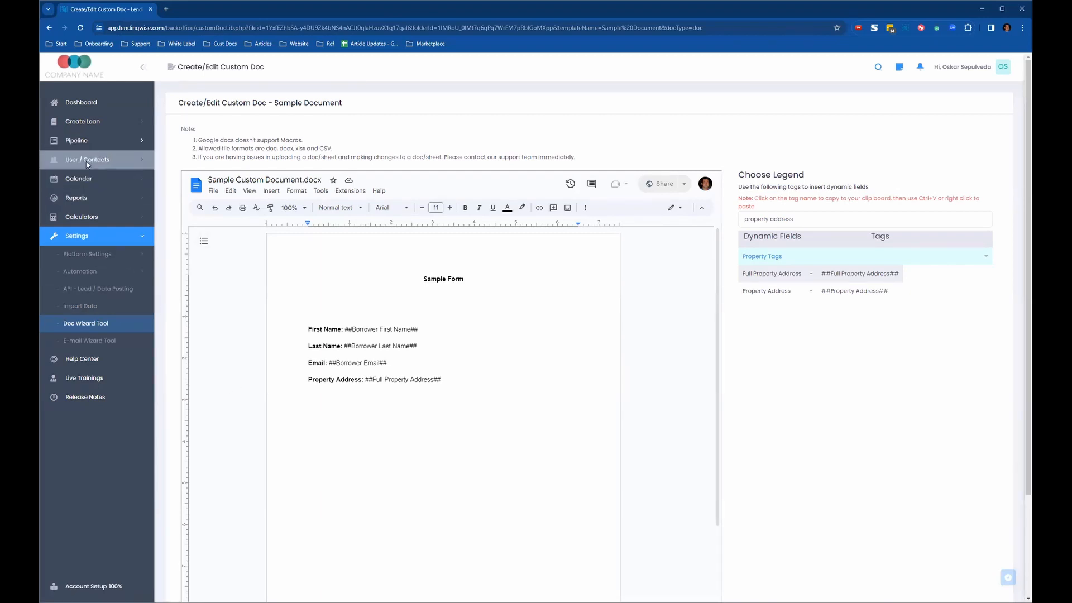
Enable Sample Document under Document Wizard Docs in the Corporate Branch's docs library and save the branch settings
left_click(101, 160)
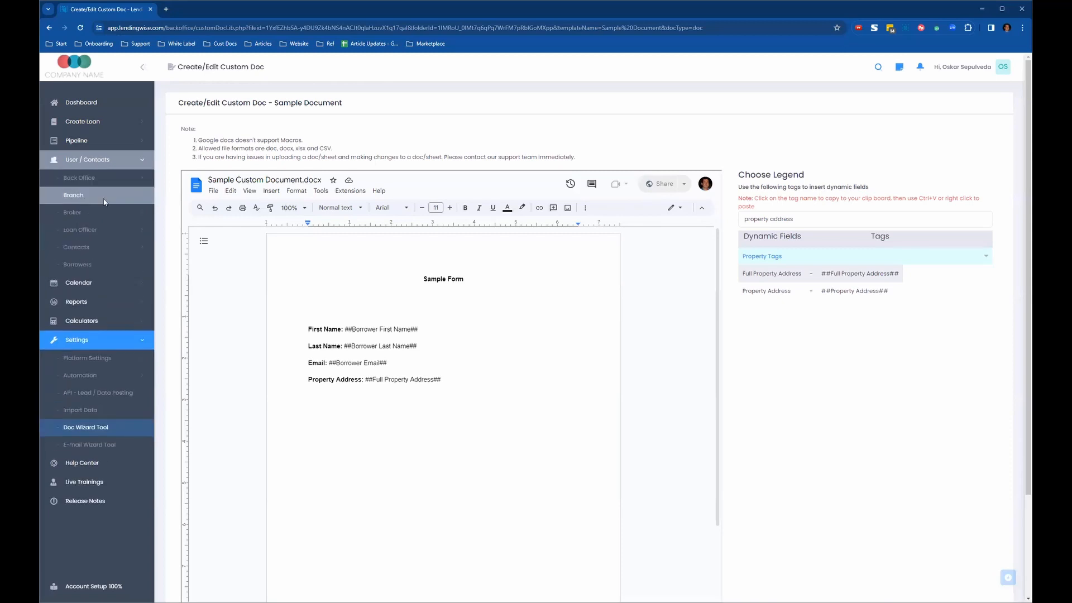
left_click(79, 194)
left_click(98, 214)
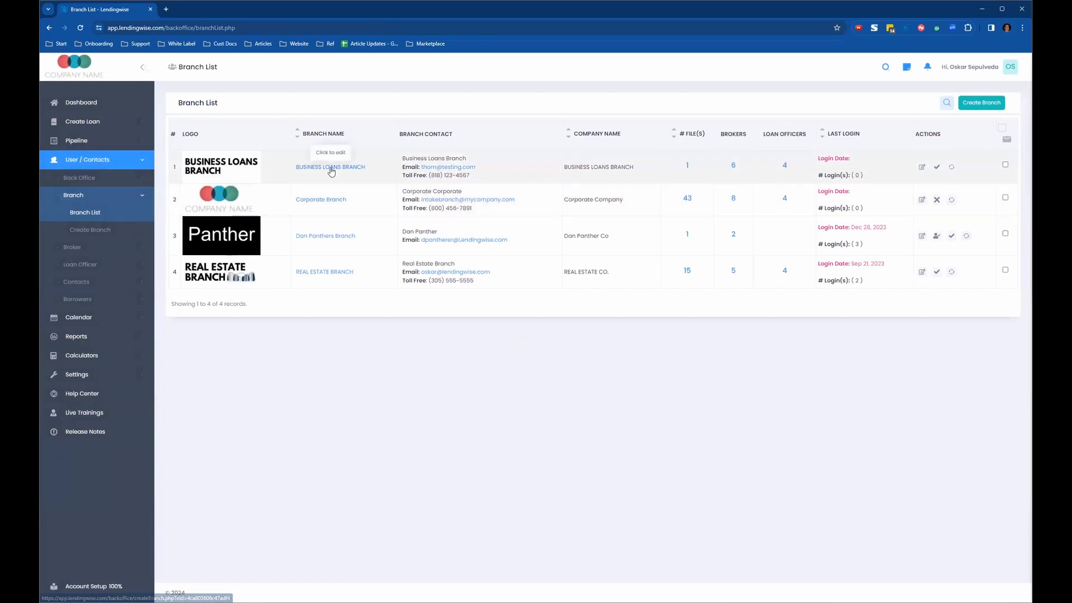
left_click(324, 202)
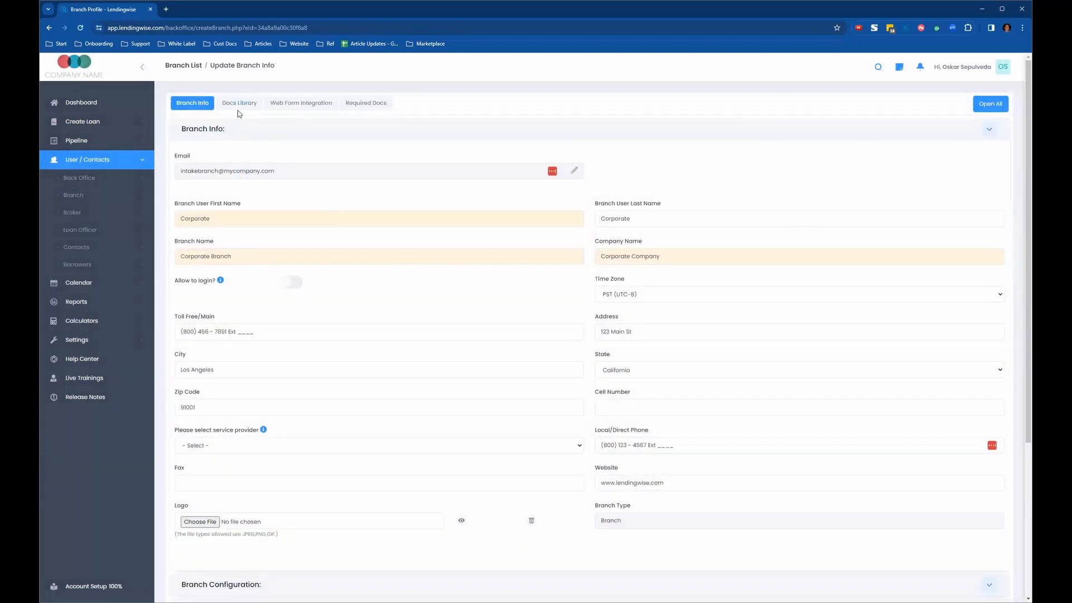
left_click(237, 106)
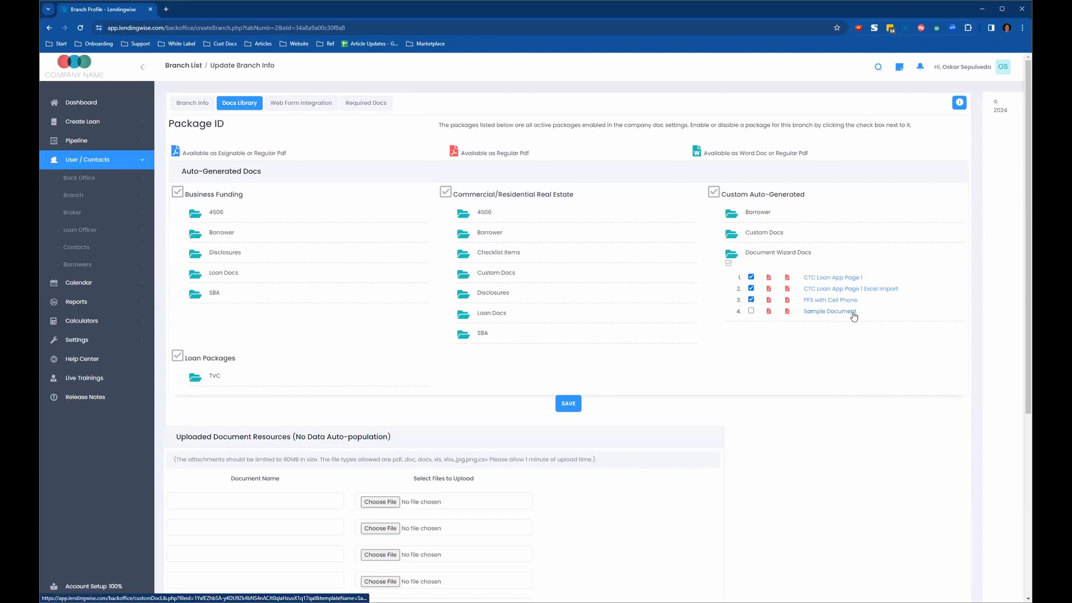
left_click(752, 311)
left_click(568, 407)
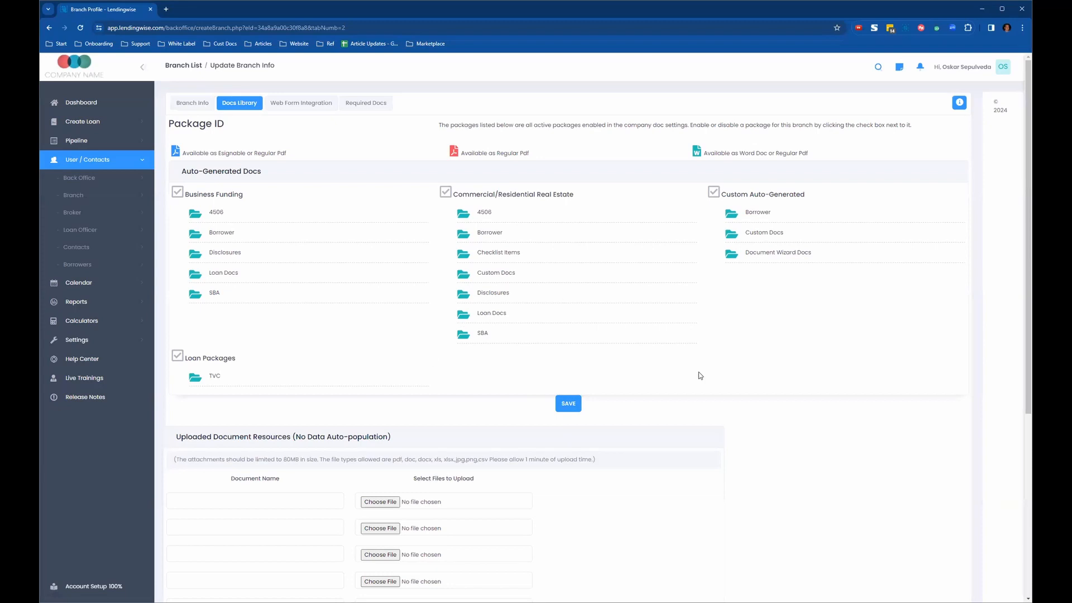
Enable Sample Document under Document Wizard Docs in the Business Loans Branch's docs library and save the branch settings
left_click(98, 195)
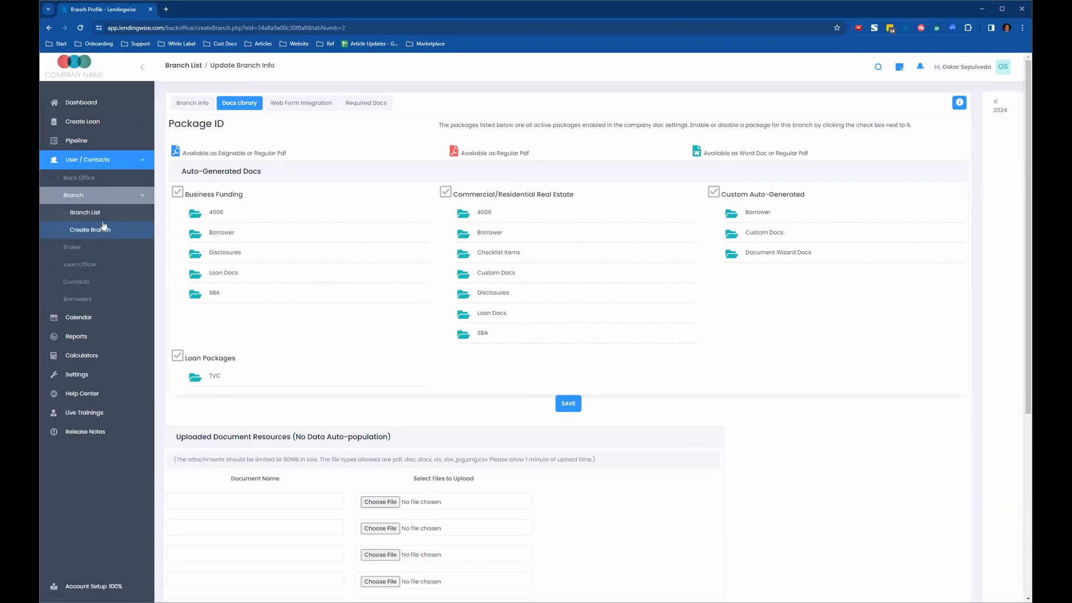
left_click(98, 214)
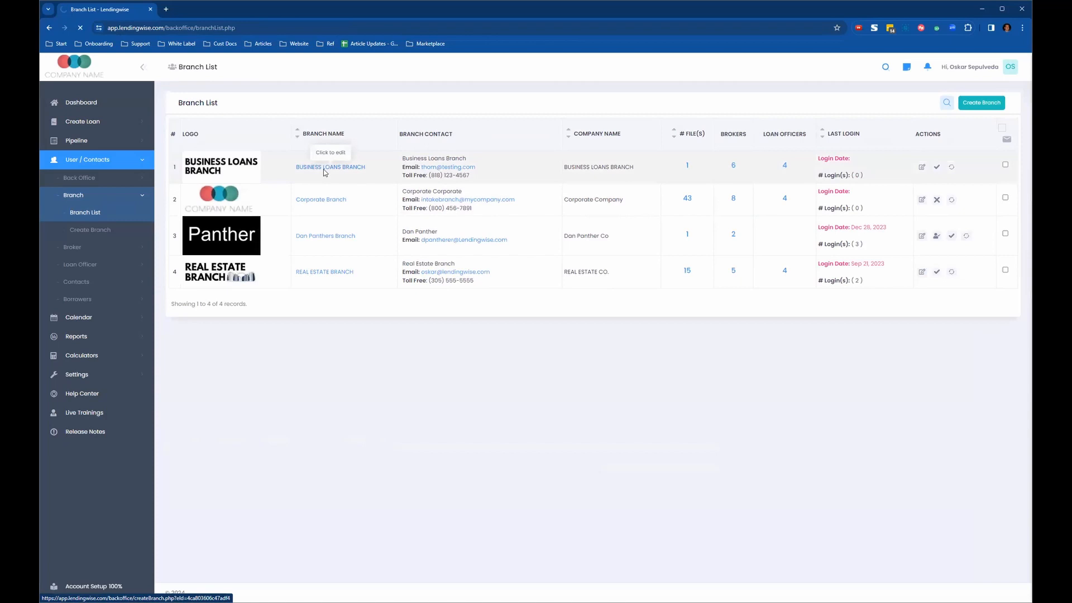
left_click(324, 167)
left_click(241, 104)
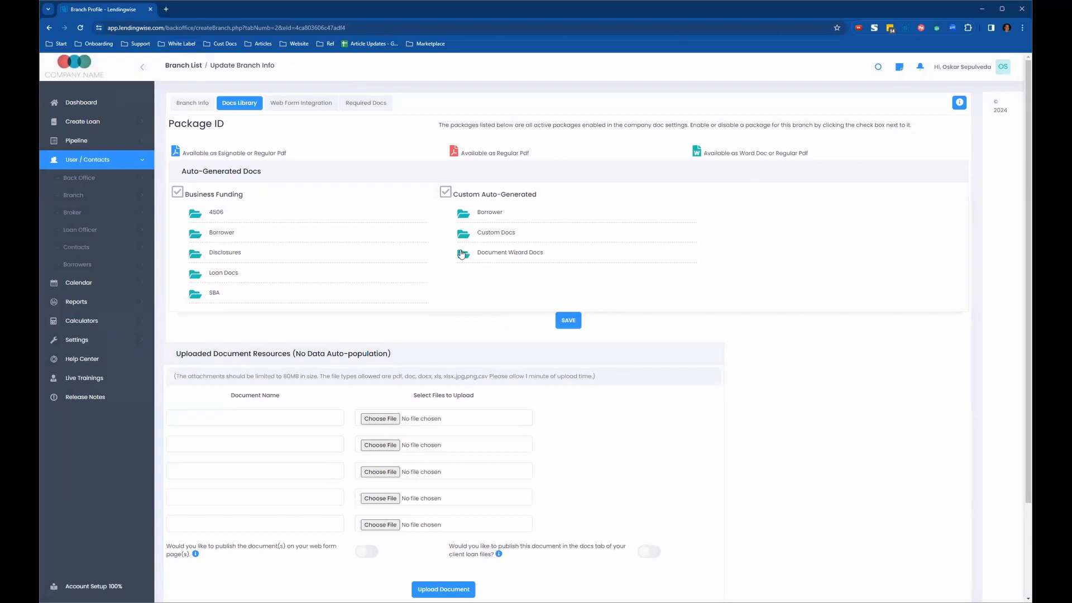
left_click(461, 255)
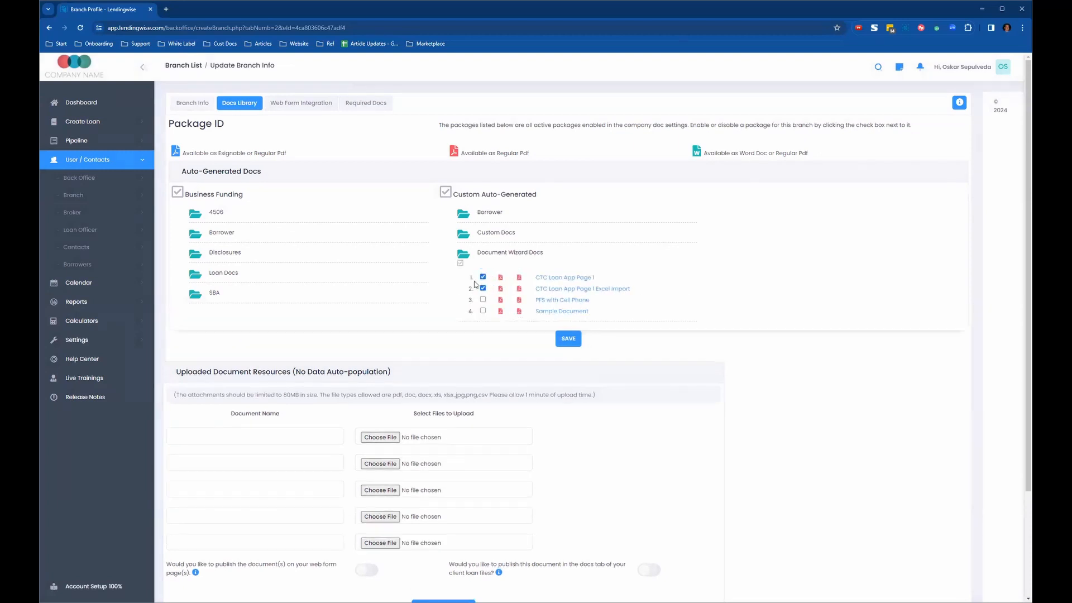
left_click(483, 311)
left_click(571, 342)
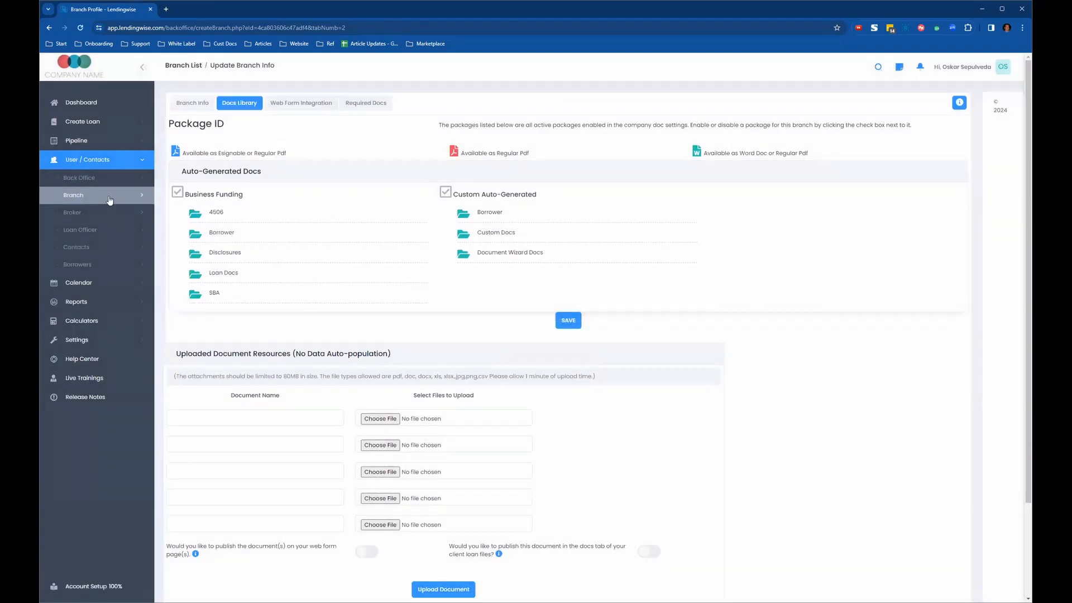
Enable Sample Document under Document Wizard Docs in the Real Estate Branch's docs library and save the branch settings
left_click(111, 202)
left_click(108, 215)
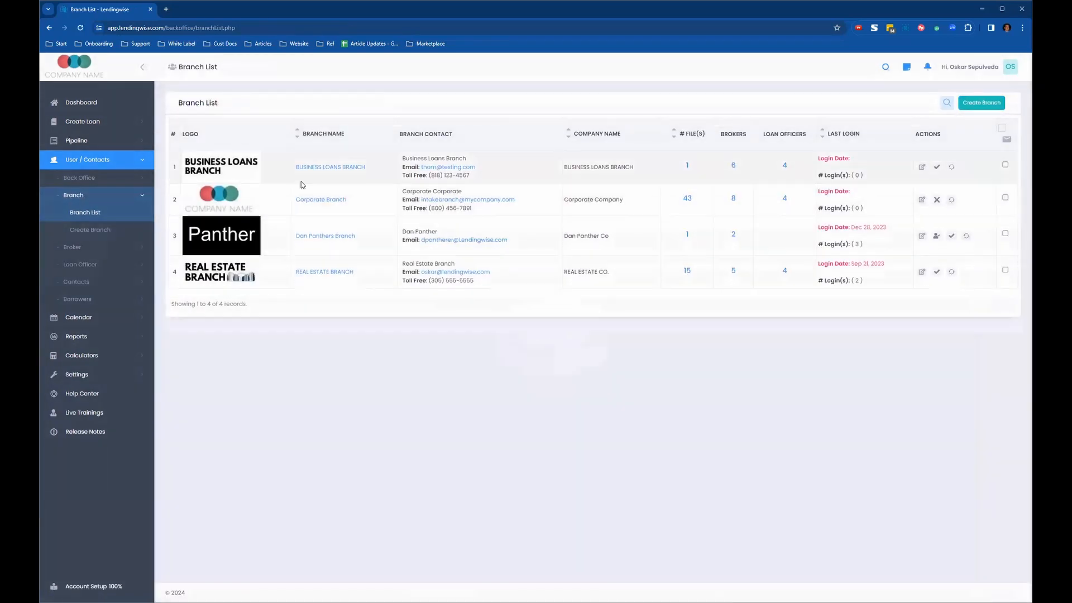
left_click(327, 273)
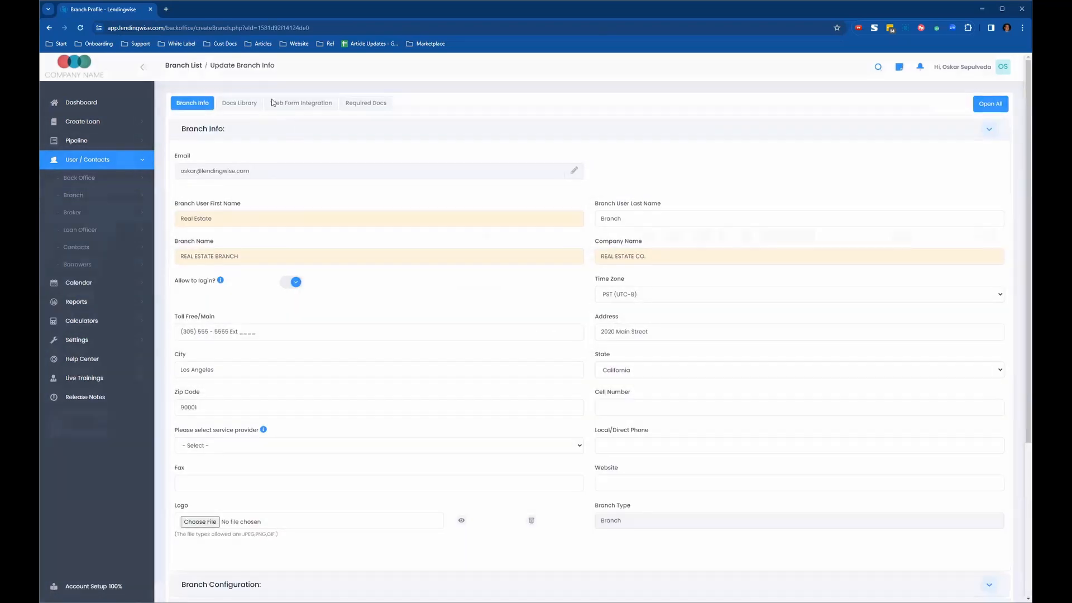
left_click(241, 103)
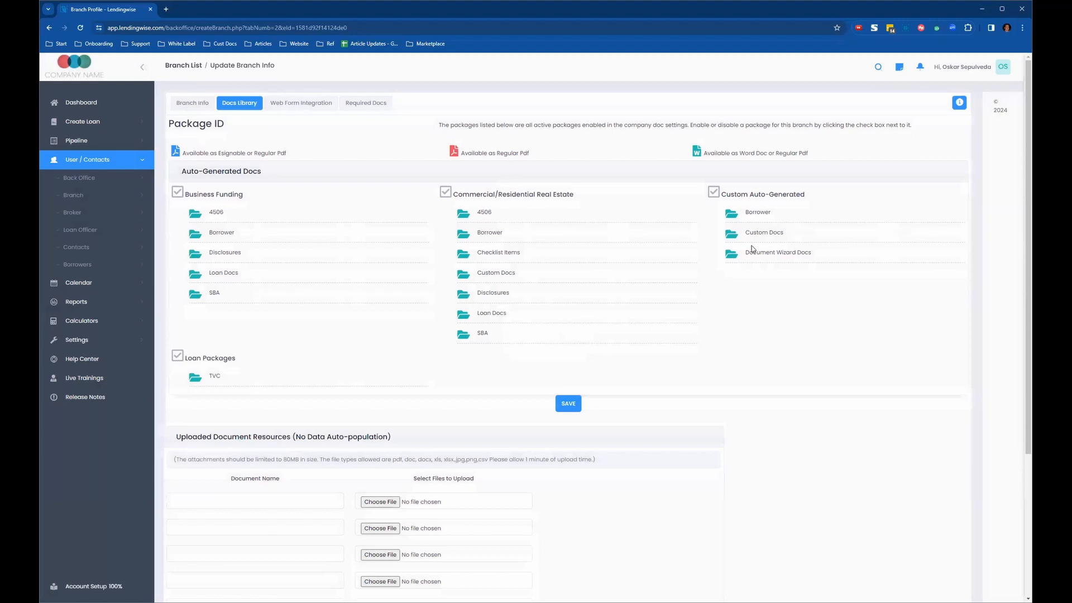
left_click(732, 254)
left_click(751, 311)
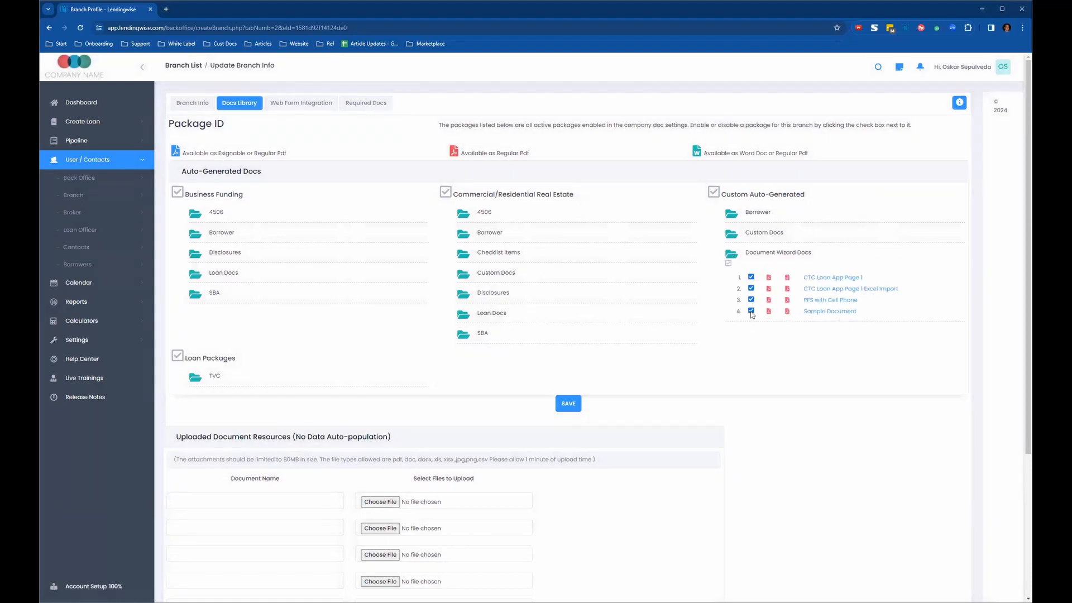
left_click(569, 409)
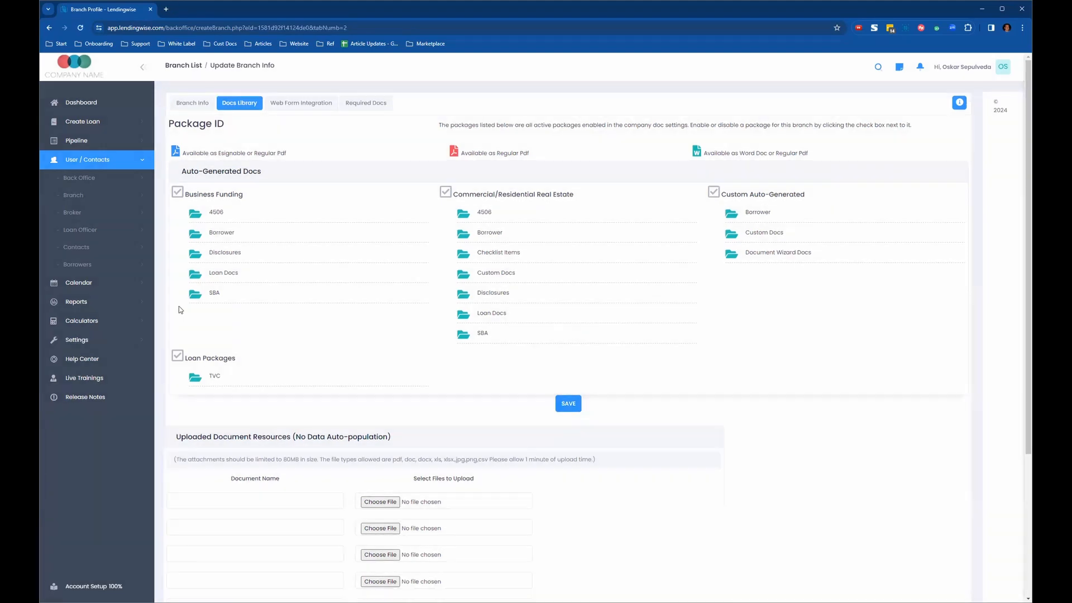
List all client files in the main pipeline and open the Corporate Branch file with Completed App status in a new tab
left_click(94, 193)
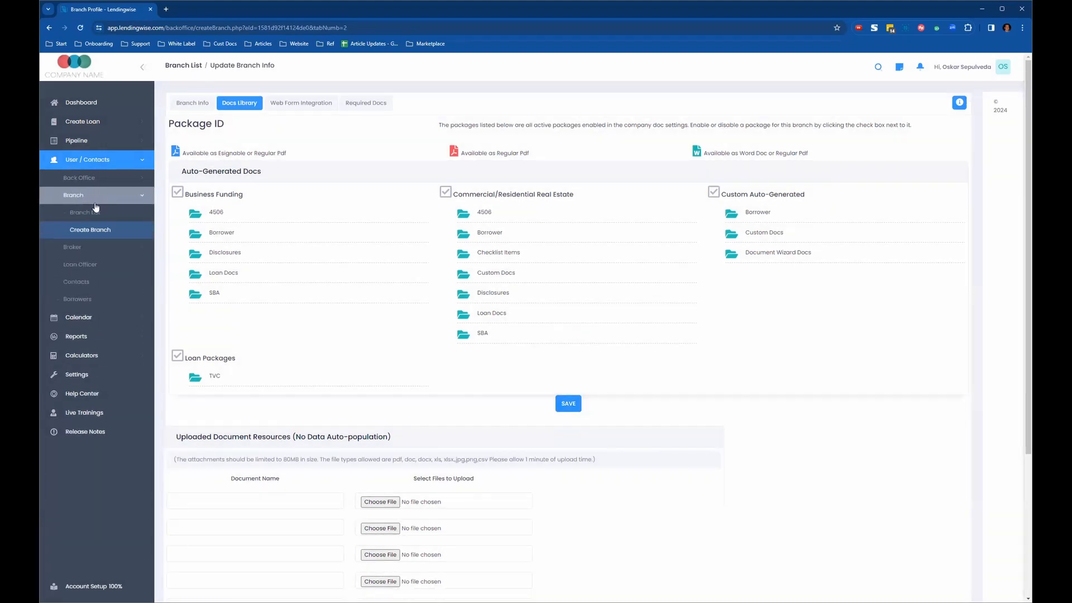
left_click(96, 207)
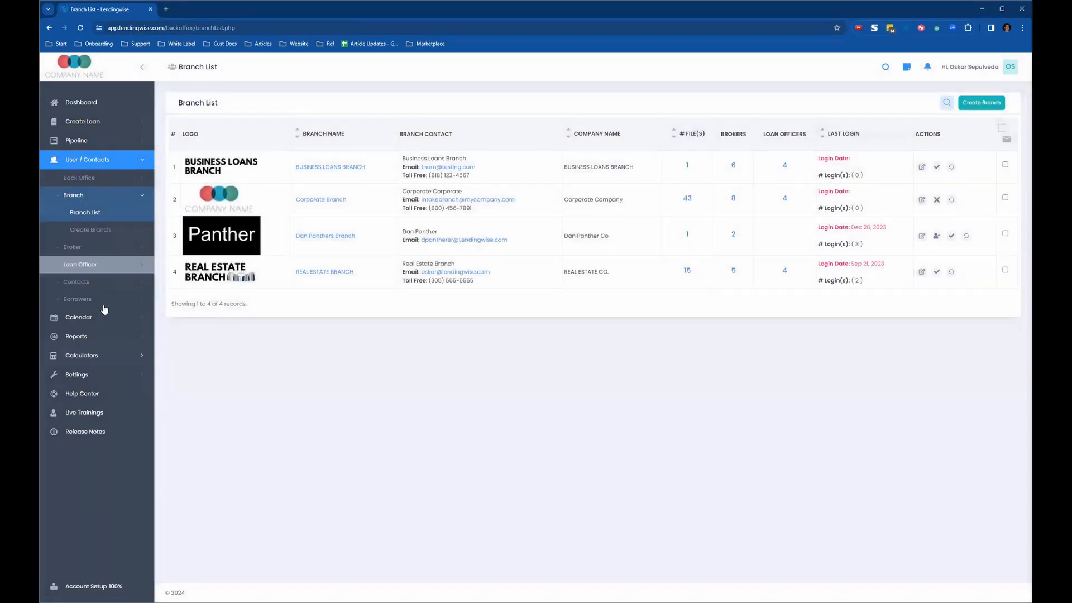
left_click(87, 146)
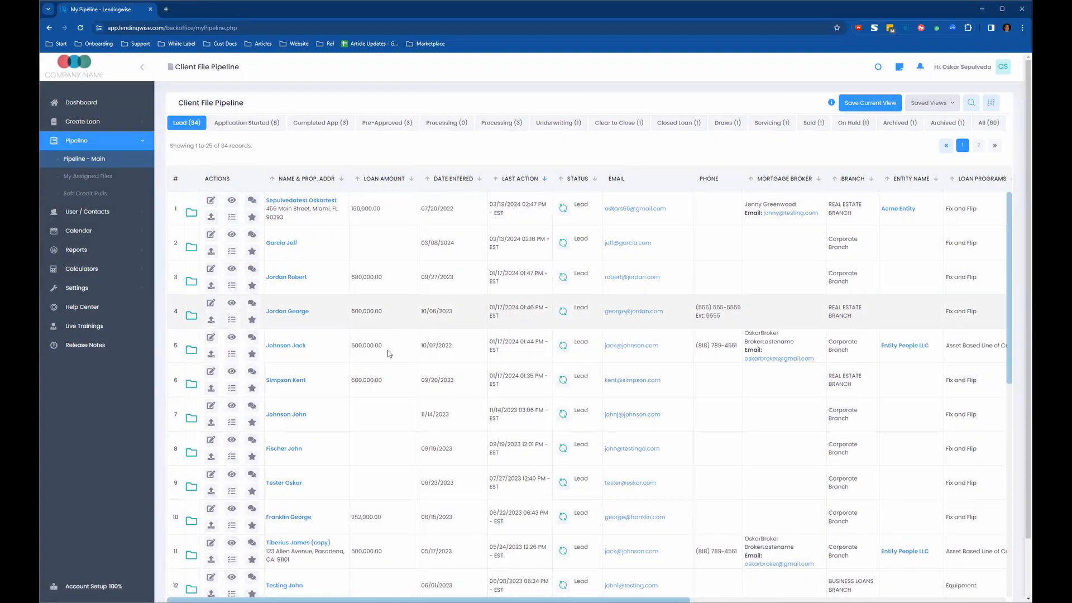
scroll(389, 354, "down", 3)
scroll(387, 350, "up", 3)
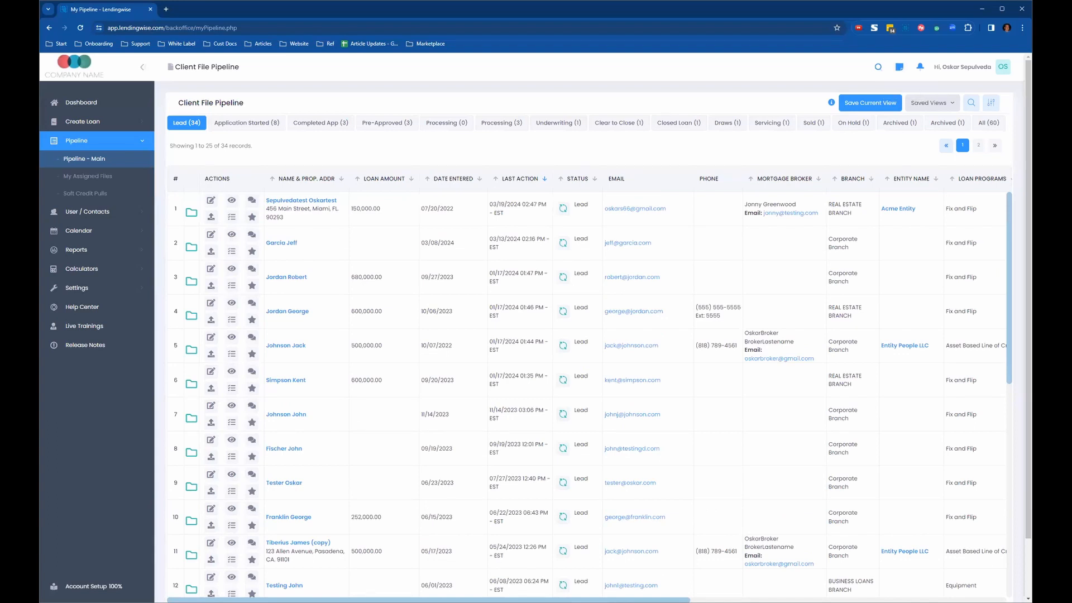
left_click(989, 126)
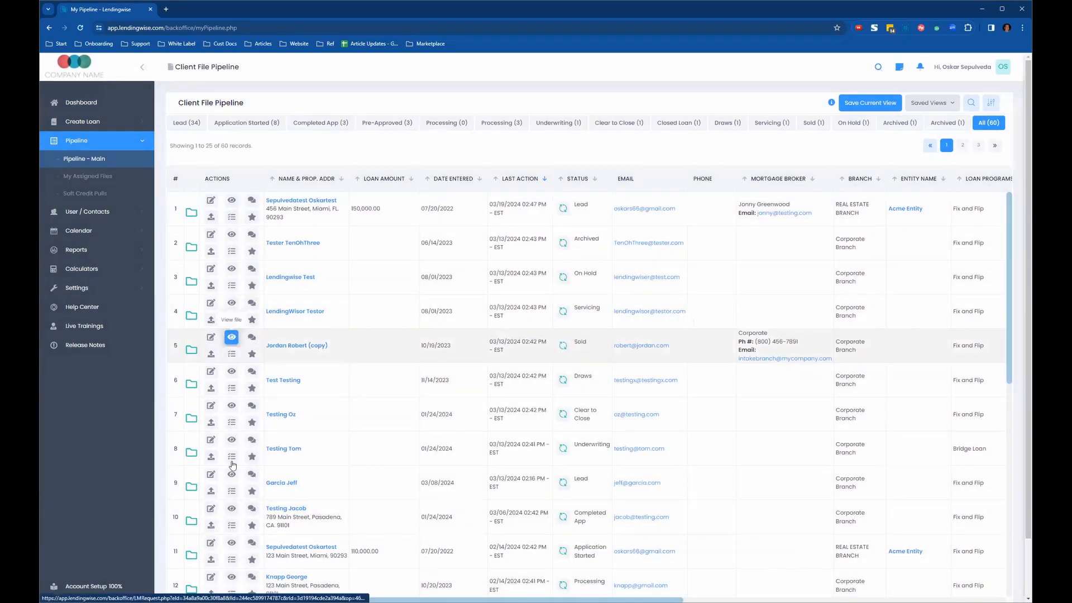
right_click(291, 509)
left_click(274, 511)
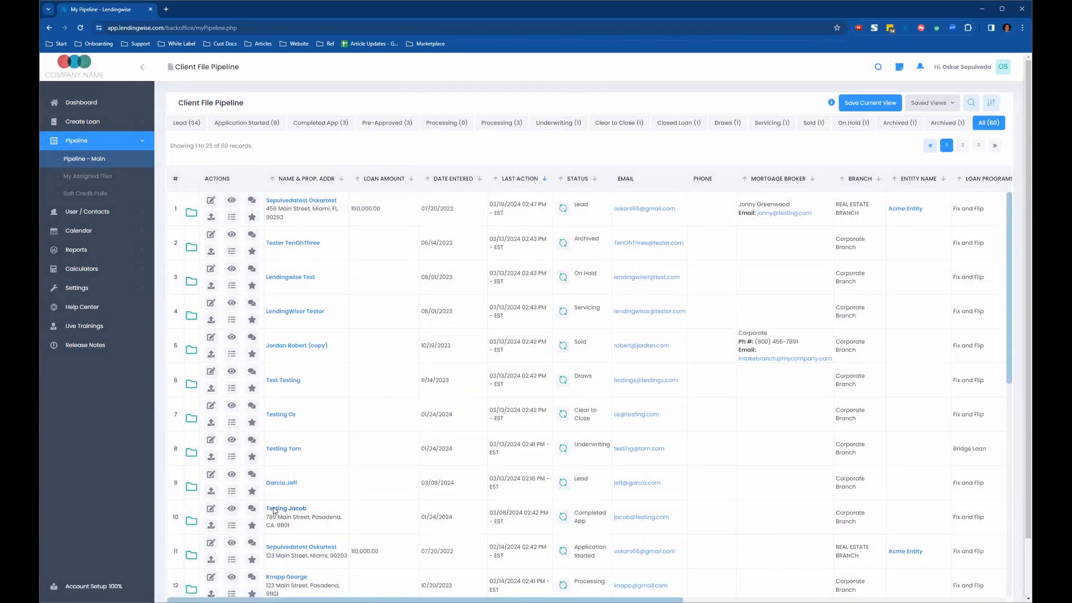
left_click(275, 510)
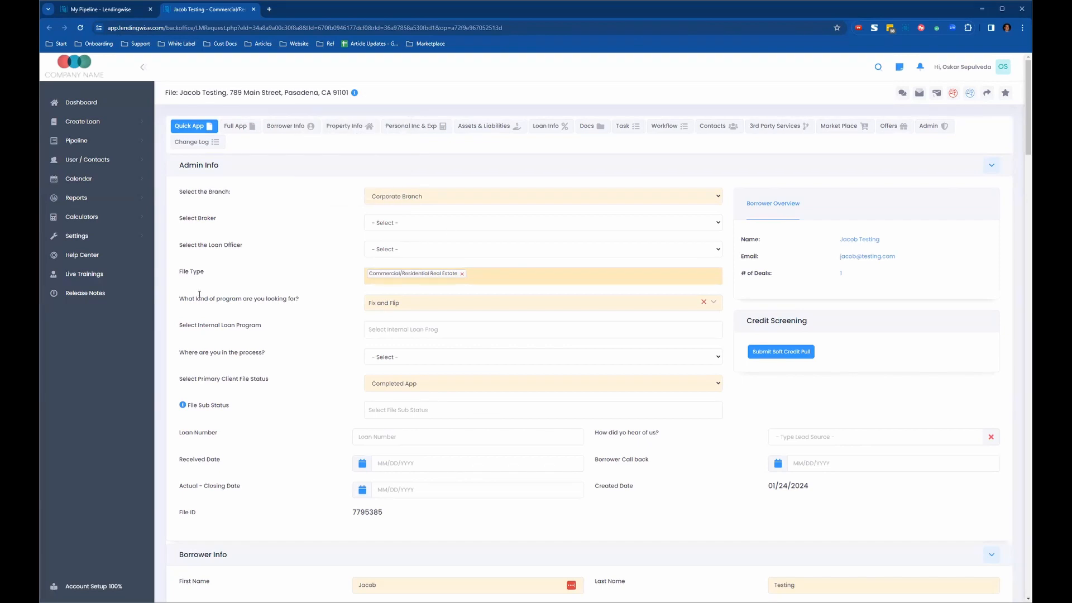
Go to the file's docs and examine the Auto-Generated Documents section, including its Custom Auto-Generated group
left_click(588, 131)
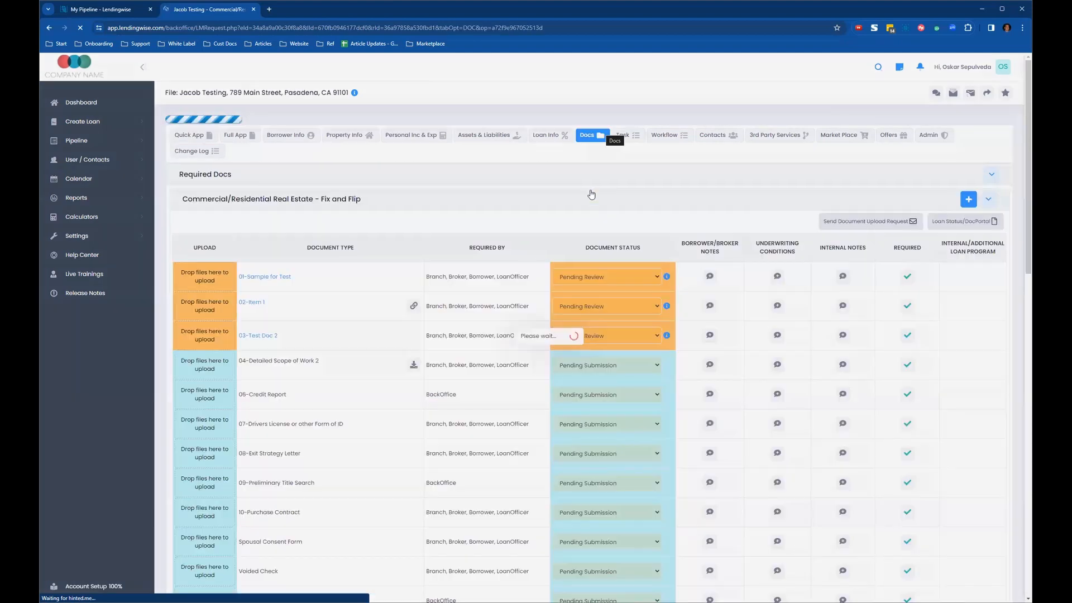
scroll(343, 276, "down", 15)
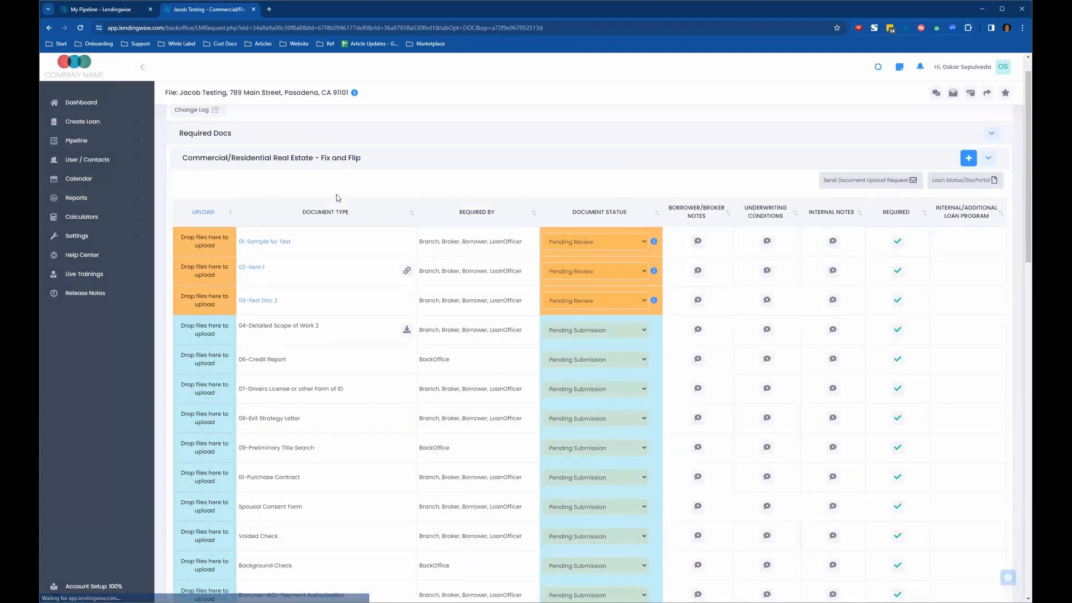
scroll(344, 276, "down", 2)
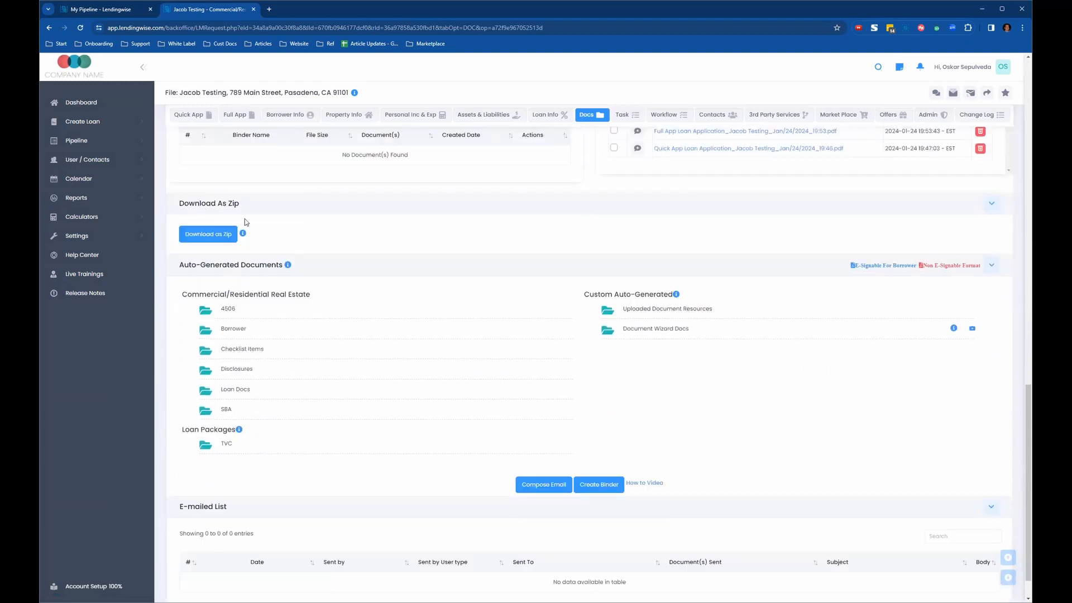
left_click_drag(179, 263, 289, 270)
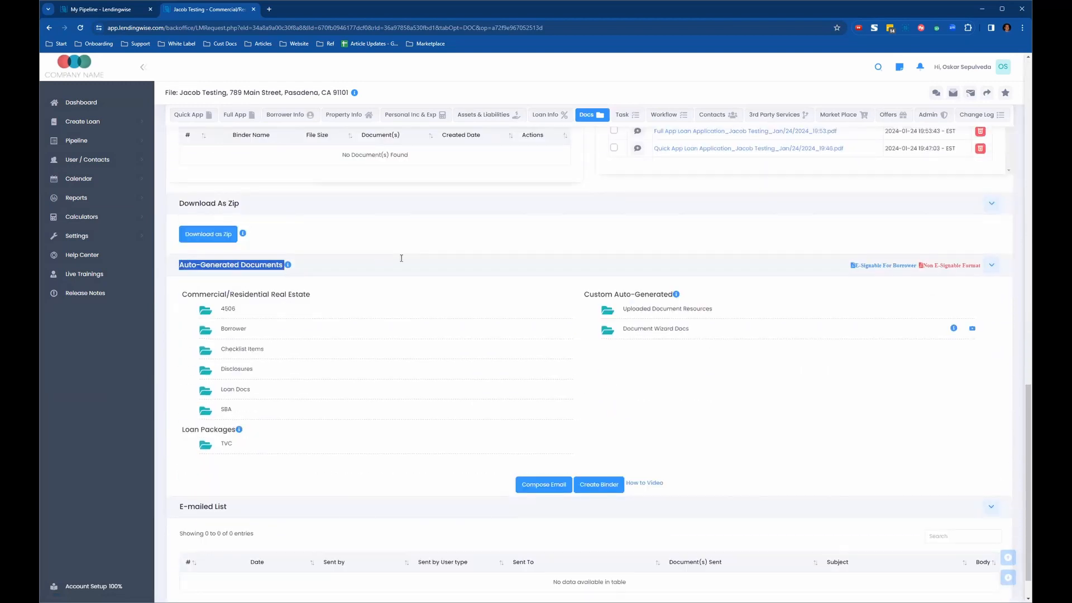
left_click(526, 264)
left_click_drag(582, 295, 674, 298)
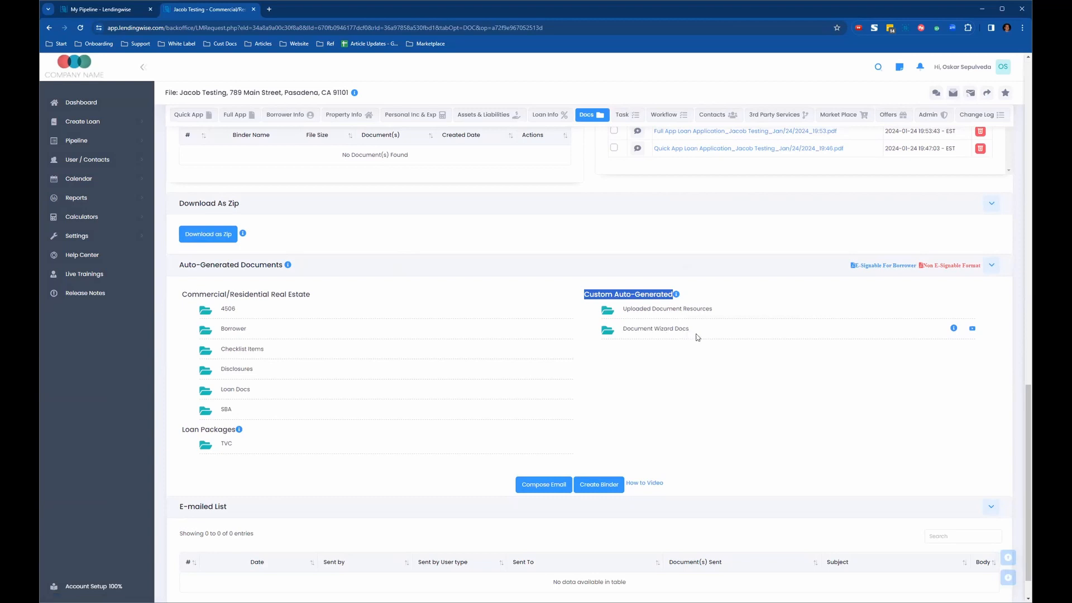
Expand Document Wizard Docs and preview the non-e-signable Sample Document to check how its tags are filled
left_click(617, 335)
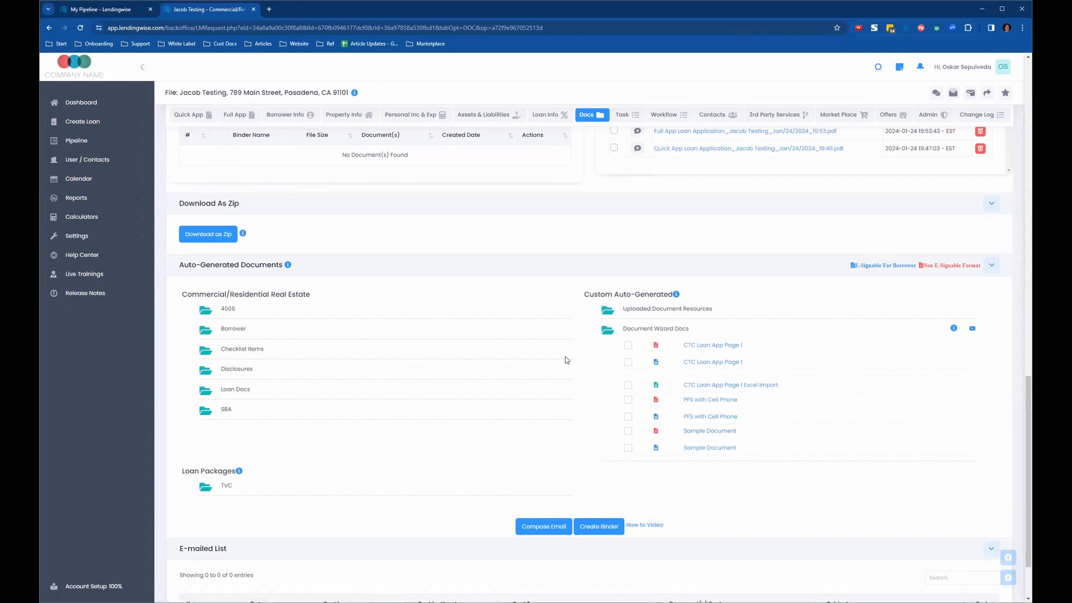
left_click(717, 433)
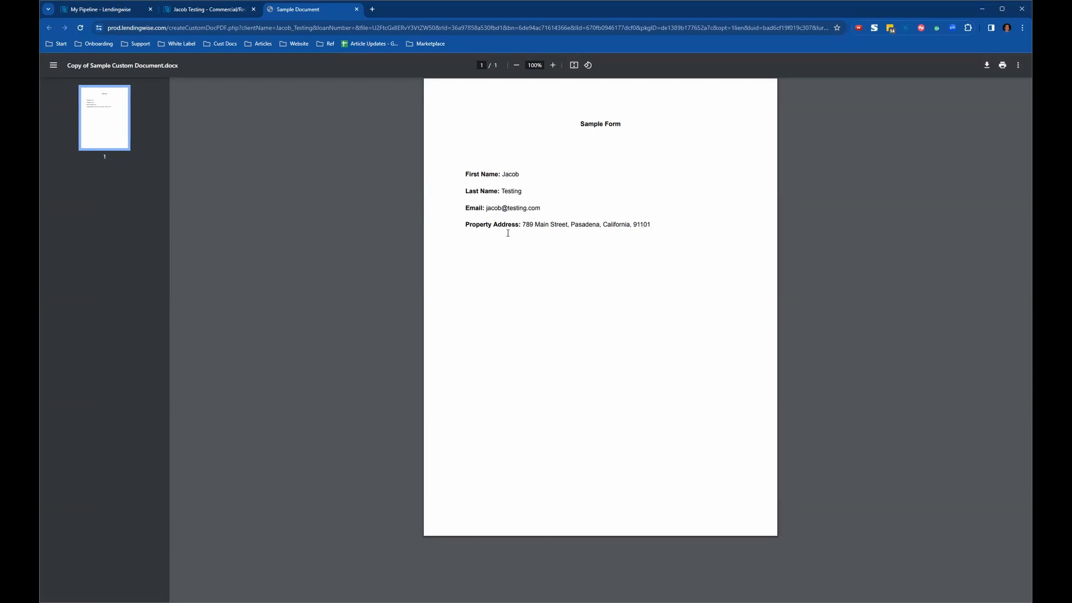
left_click(356, 9)
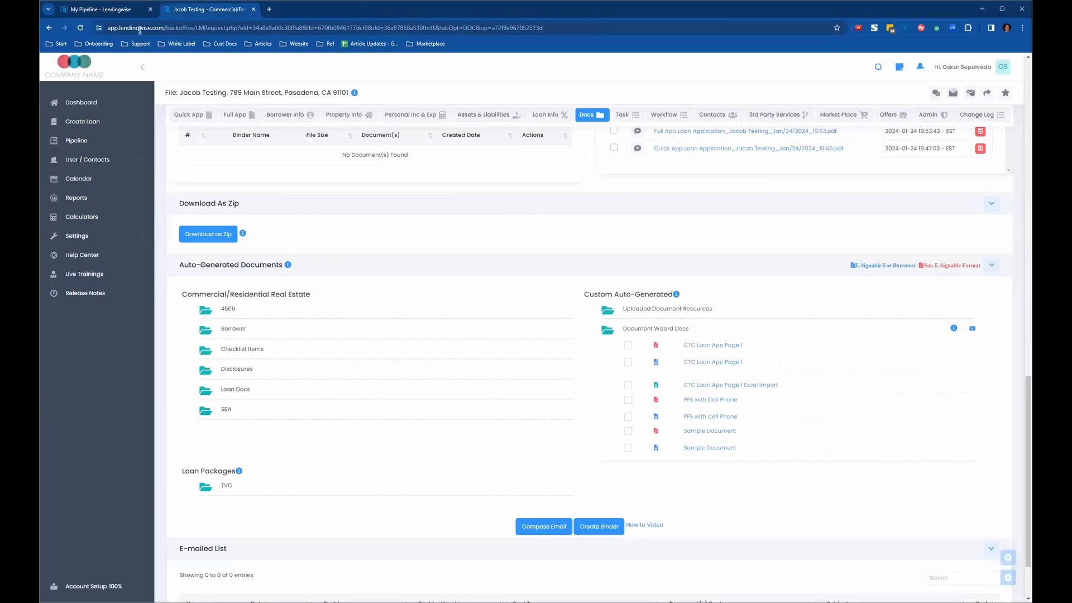
Open the Corporate Branch pipeline file with Processing status and go to its Auto-Generated Documents
left_click(125, 9)
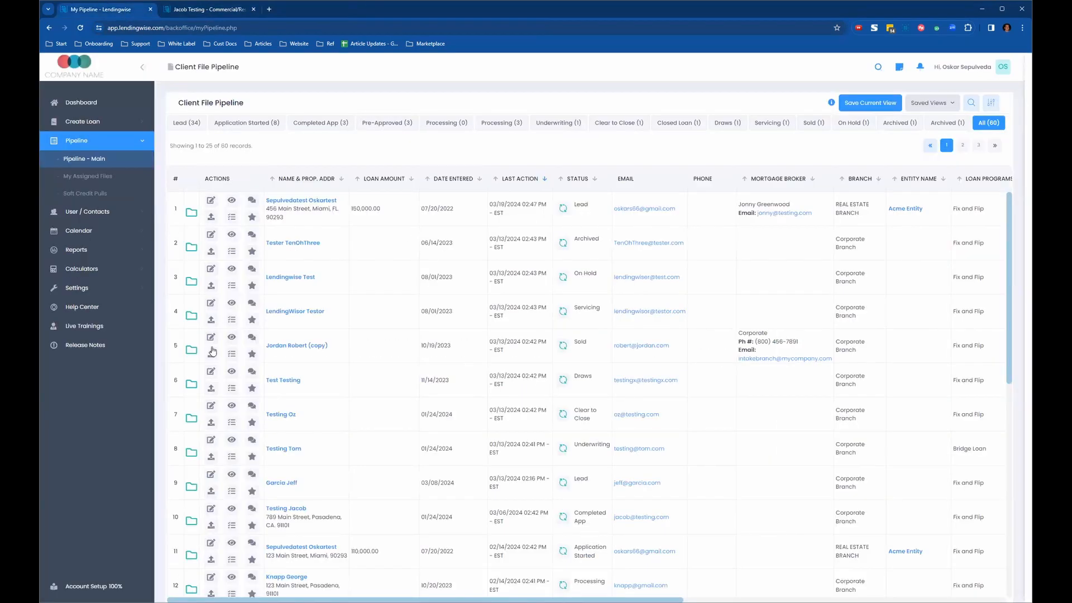
scroll(327, 486, "down", 2)
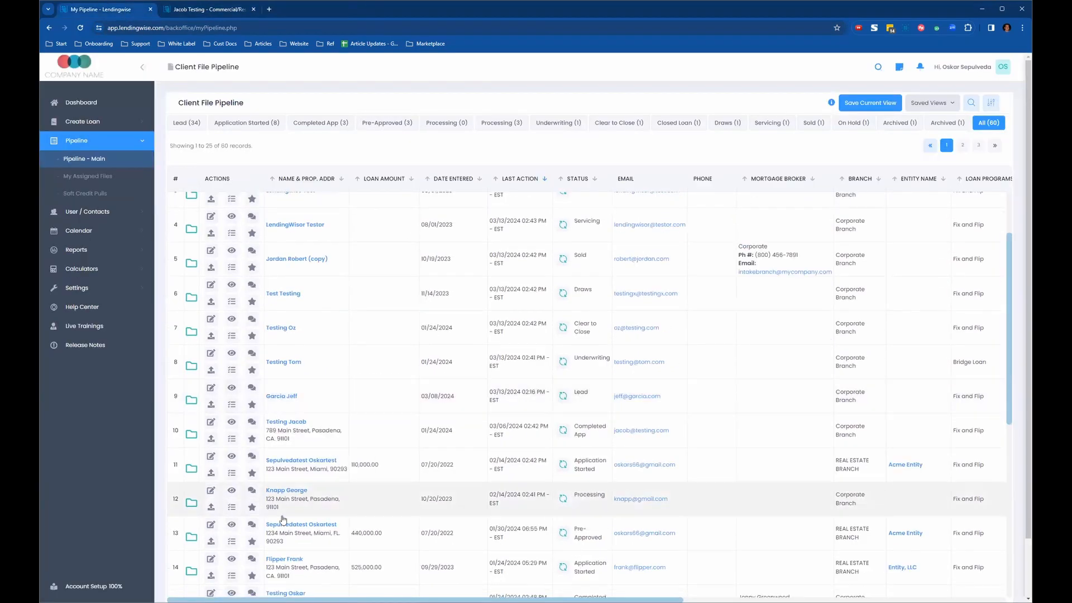
left_click(297, 492)
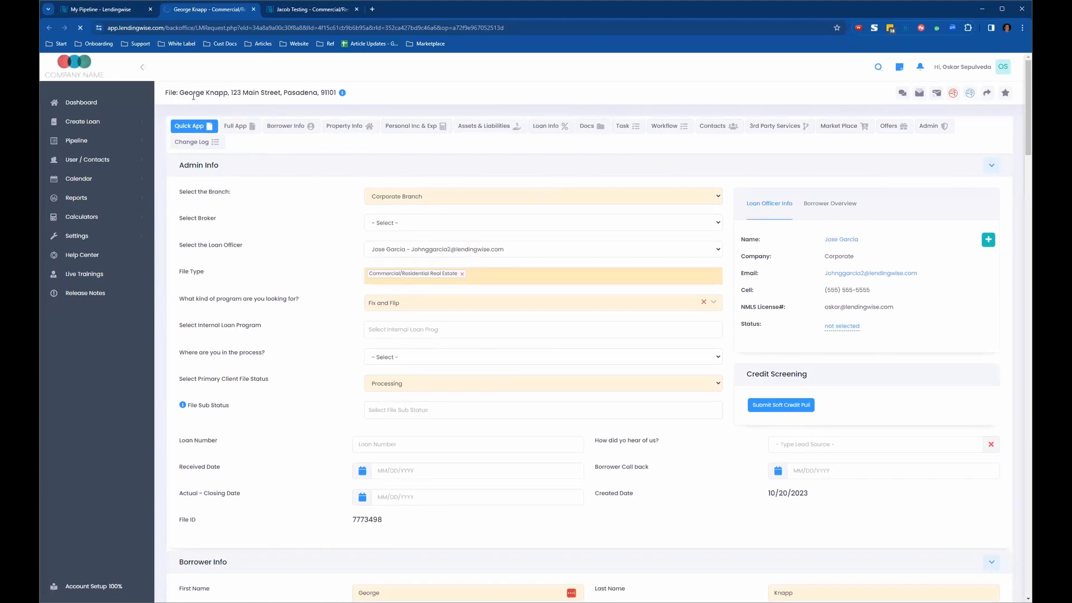
left_click(591, 127)
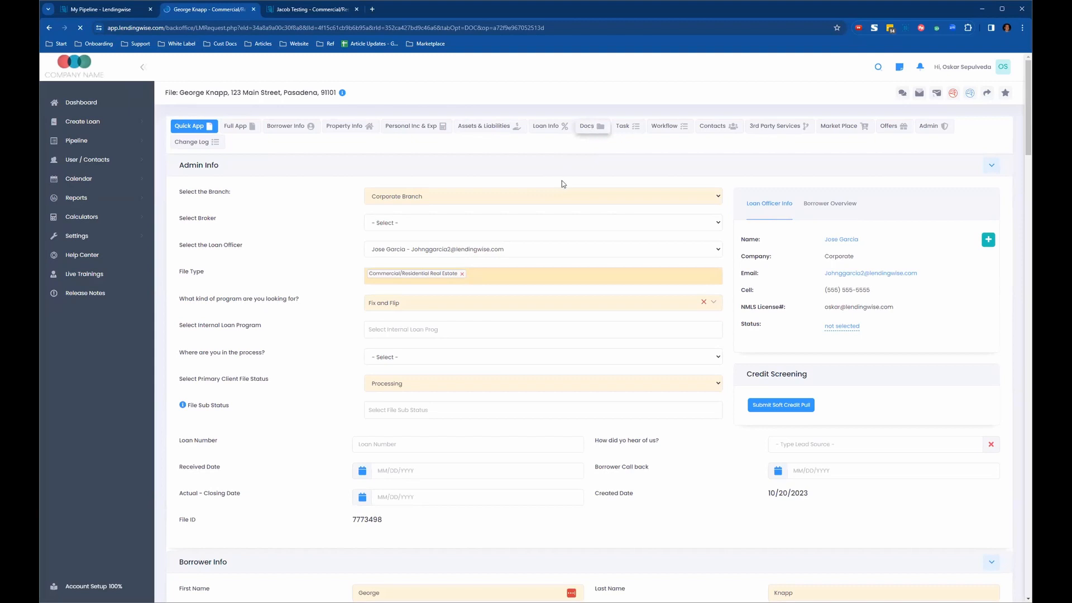
scroll(571, 193, "down", 15)
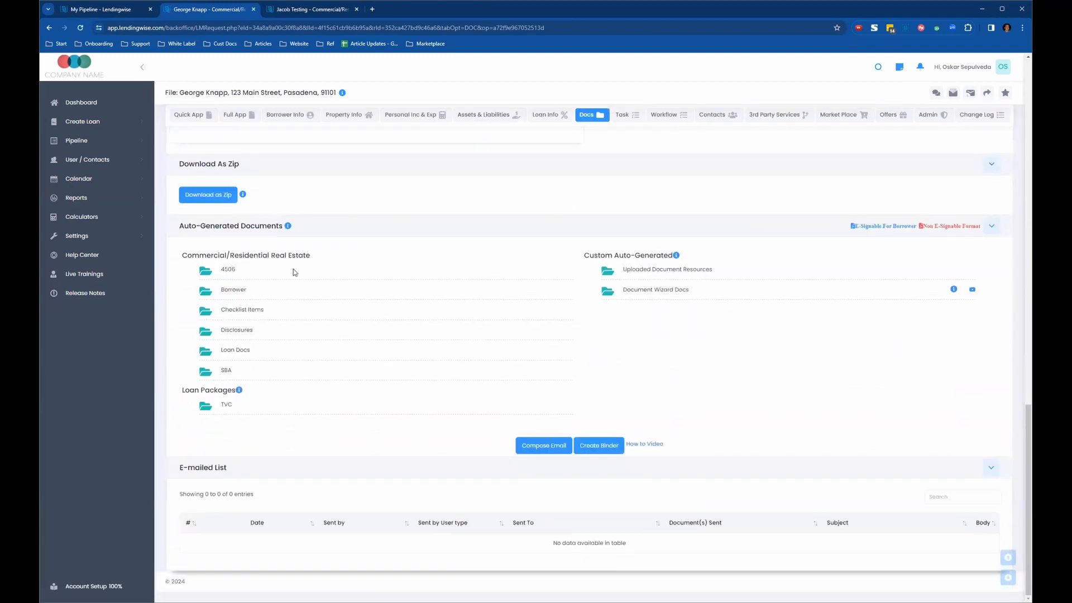
Preview the non-e-signable Sample Document from this file's Document Wizard Docs and close the generated PDF
left_click(610, 295)
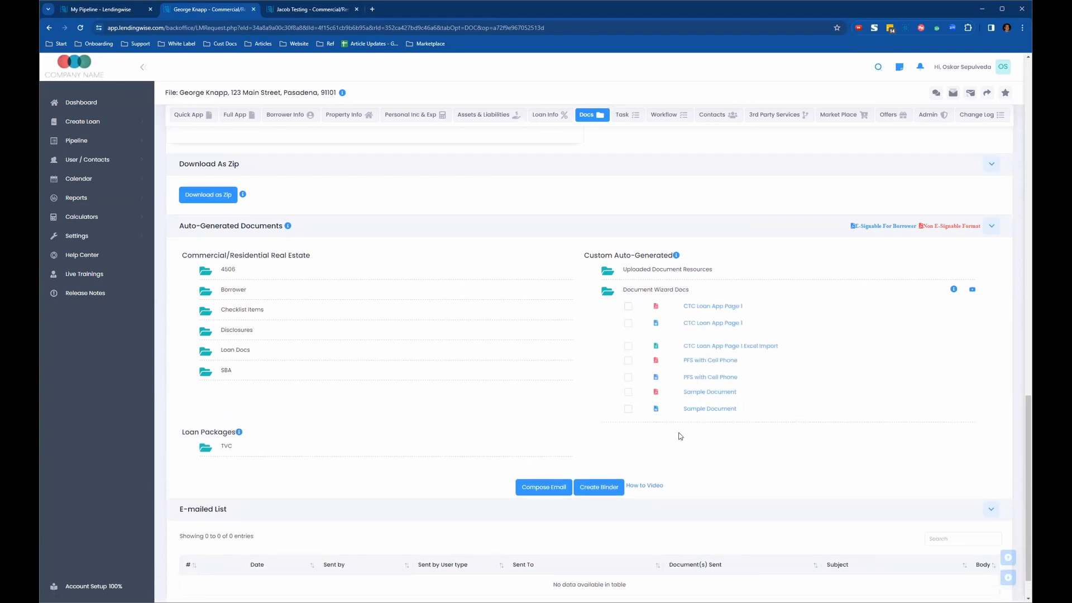
left_click(720, 393)
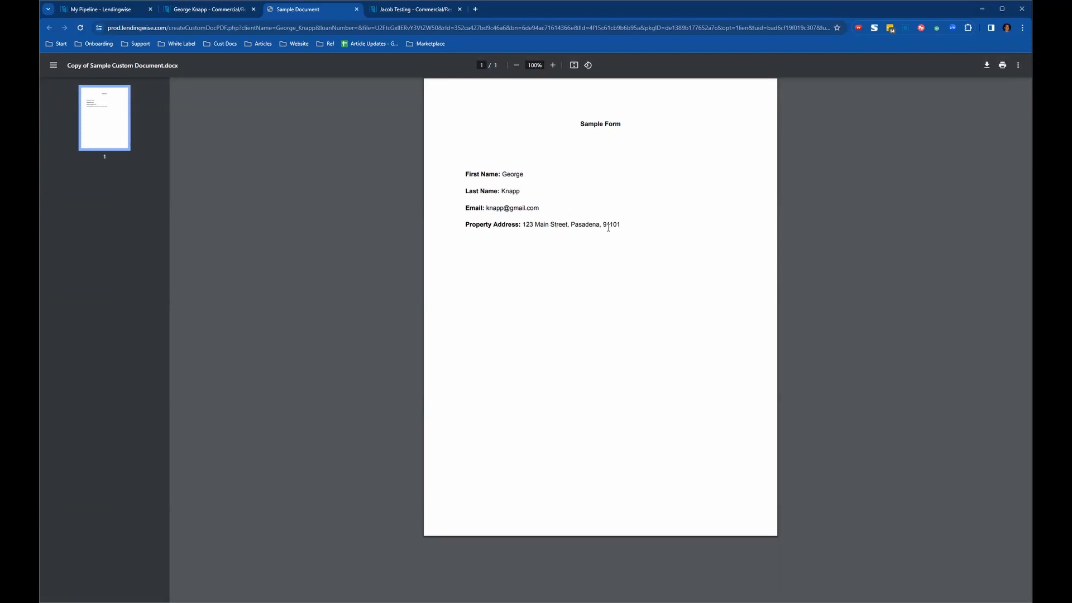
left_click(395, 10)
left_click(350, 10)
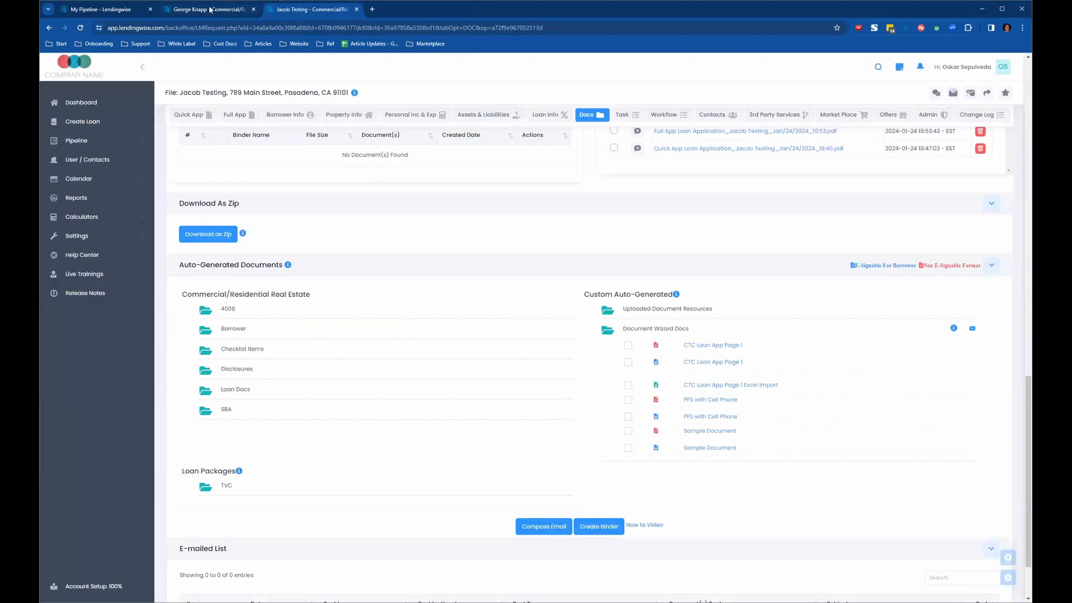
Return to the Completed App file's docs and expand the Borrower folder under Commercial/Residential Real Estate
left_click(211, 10)
left_click(302, 14)
scroll(730, 304, "up", 10)
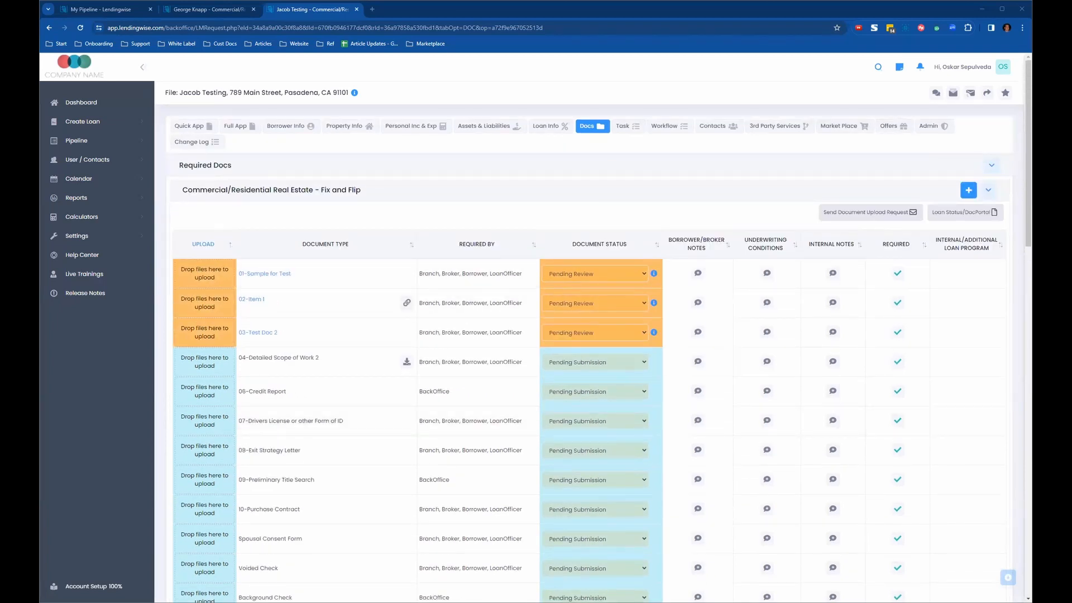
scroll(360, 189, "down", 10)
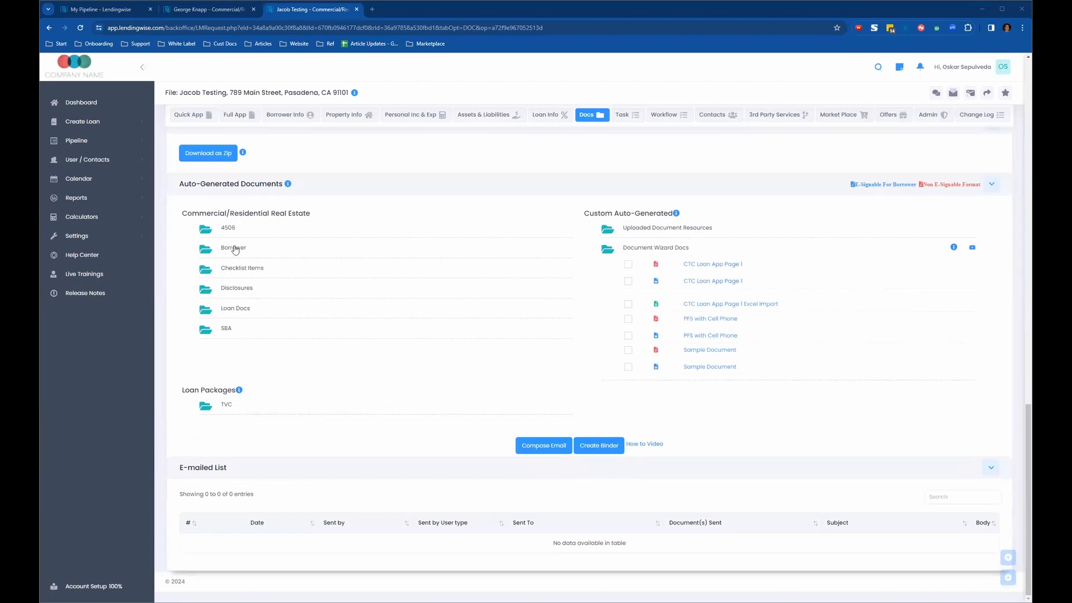
left_click(206, 249)
left_click(206, 251)
left_click_drag(179, 88, 336, 90)
left_click(374, 92)
left_click(205, 250)
scroll(414, 250, "down", 1)
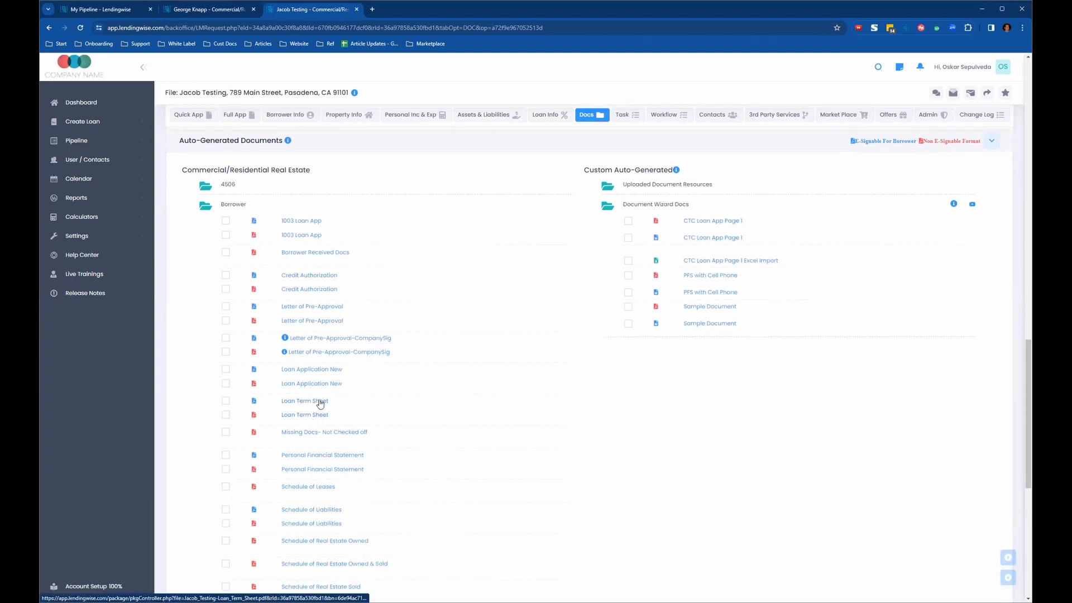
Select the e-signable Loan Term Sheet in the Borrower folder and start composing an email with it
scroll(360, 382, "down", 1)
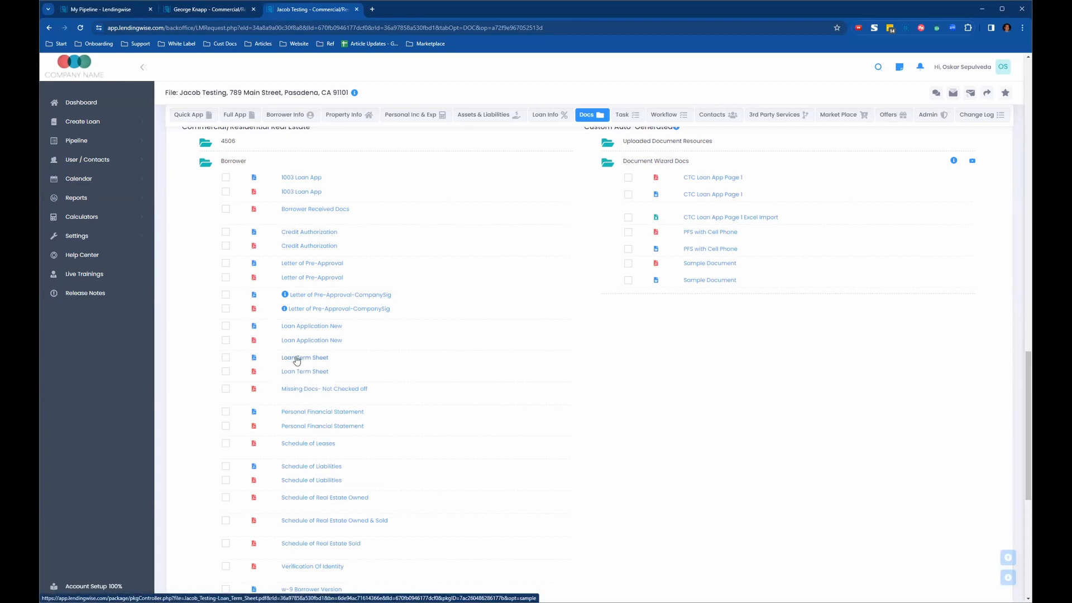
left_click(226, 362)
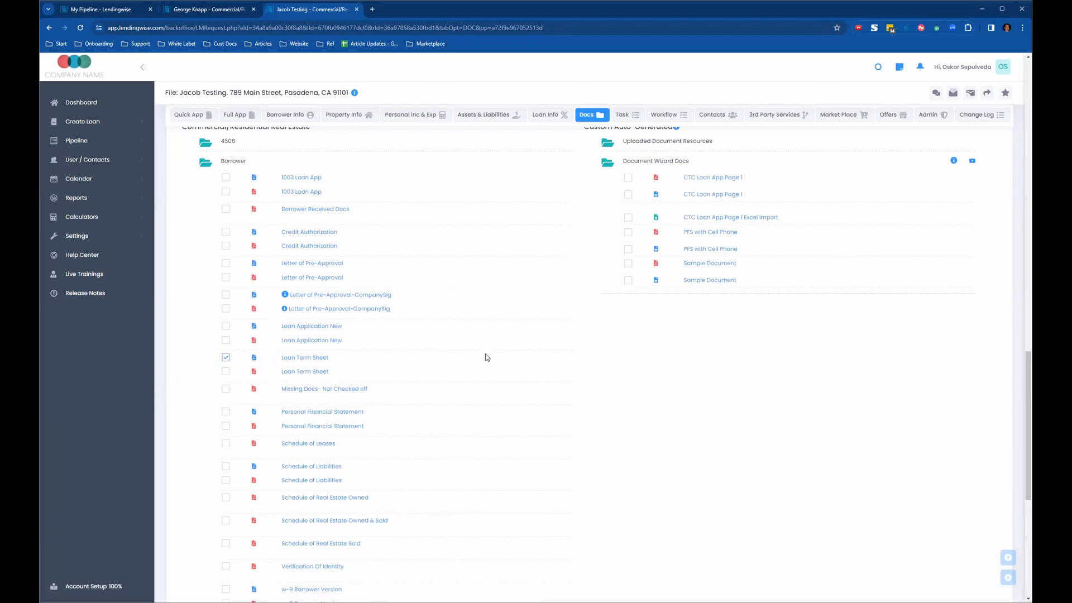
scroll(486, 356, "down", 6)
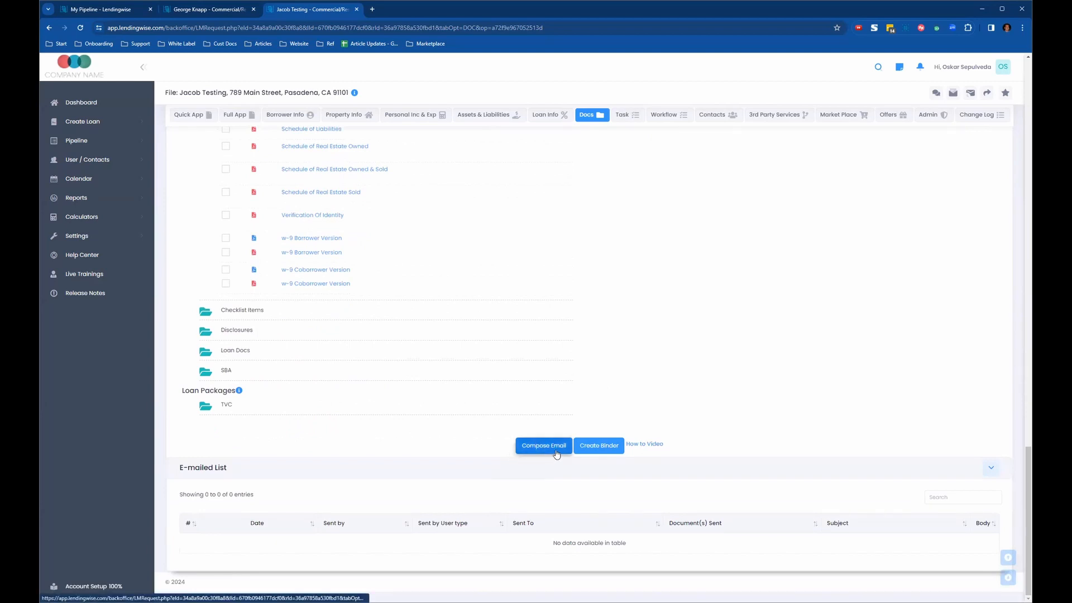
left_click(556, 452)
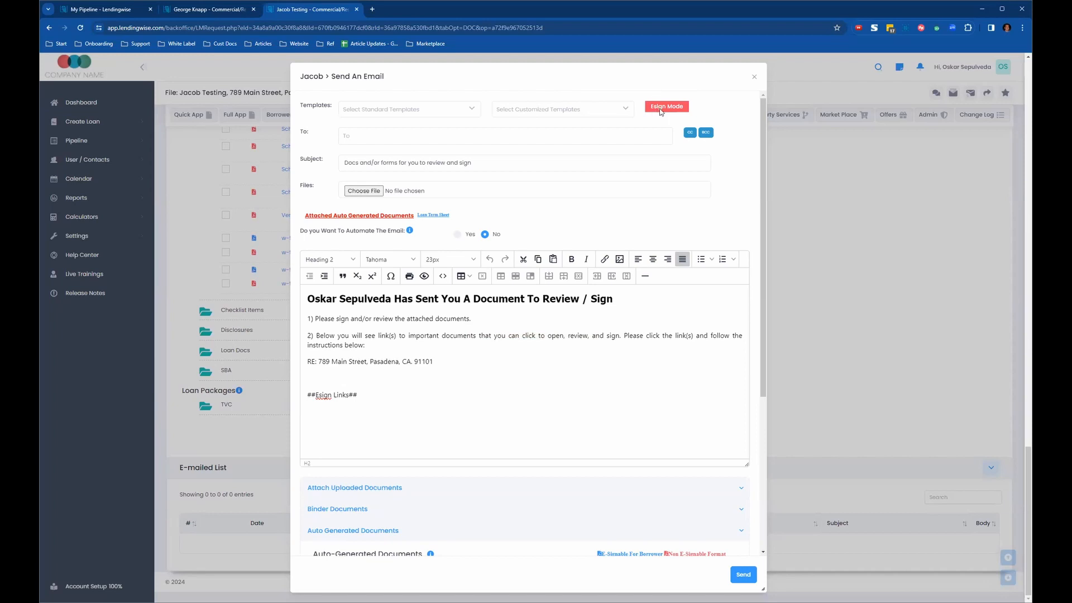
Add the borrower as the recipient of the e-sign email
left_click(368, 136)
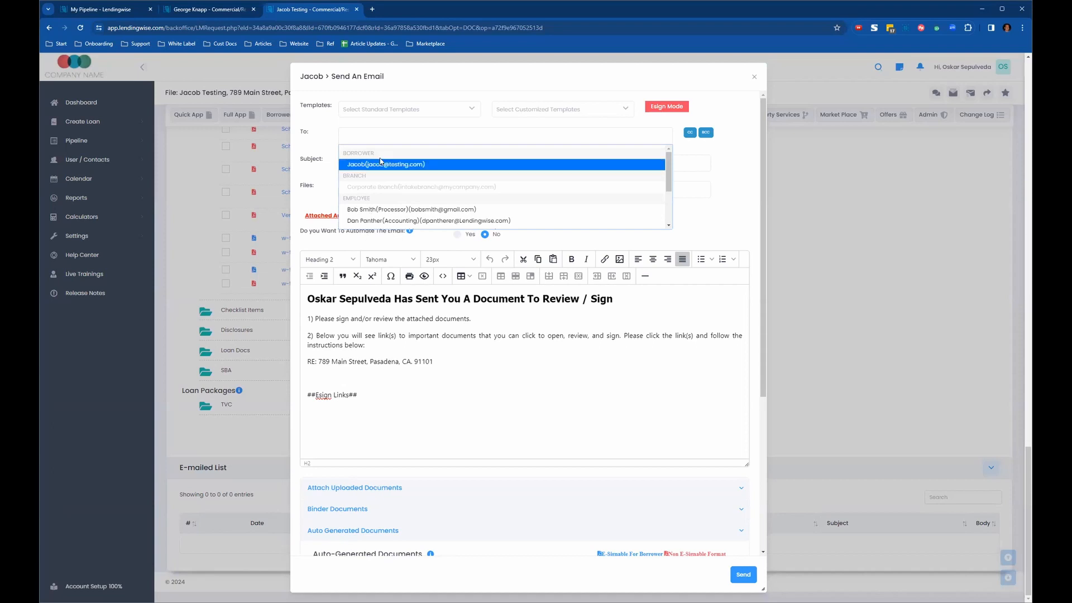
scroll(466, 213, "down", 2)
scroll(390, 156, "up", 3)
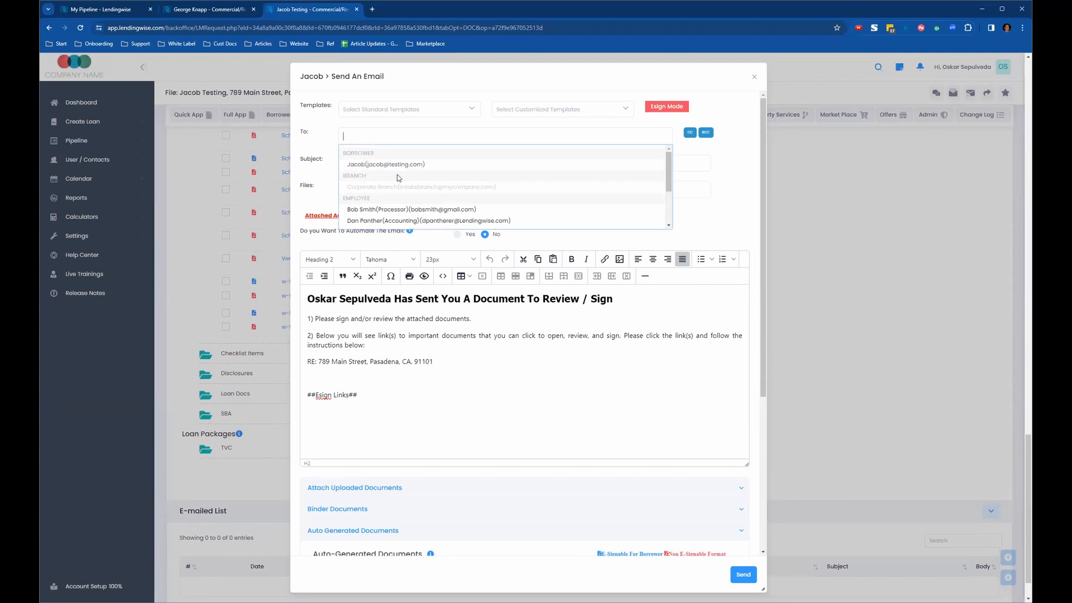
left_click(411, 165)
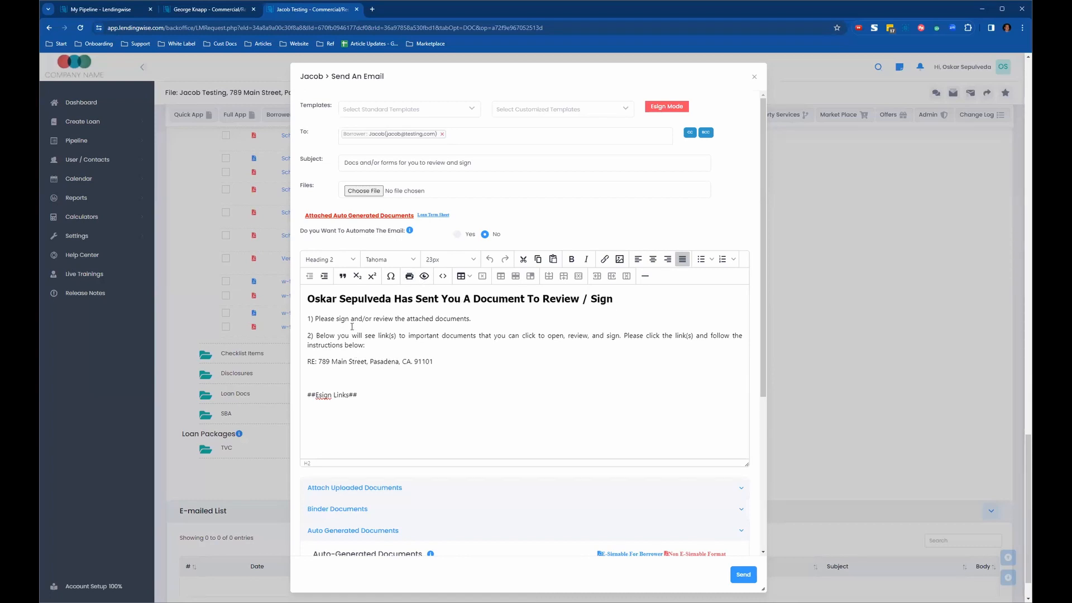
Review the ##Esign Links## placeholder in the email body and the document attachment options below it
triple_click(372, 396)
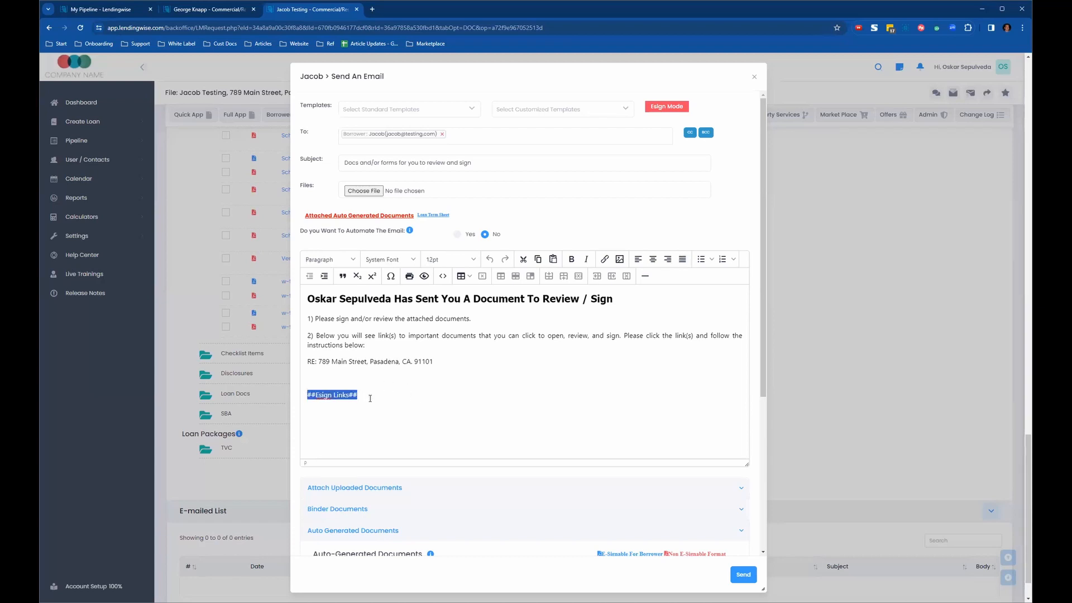
left_click_drag(360, 395, 308, 395)
scroll(553, 347, "down", 4)
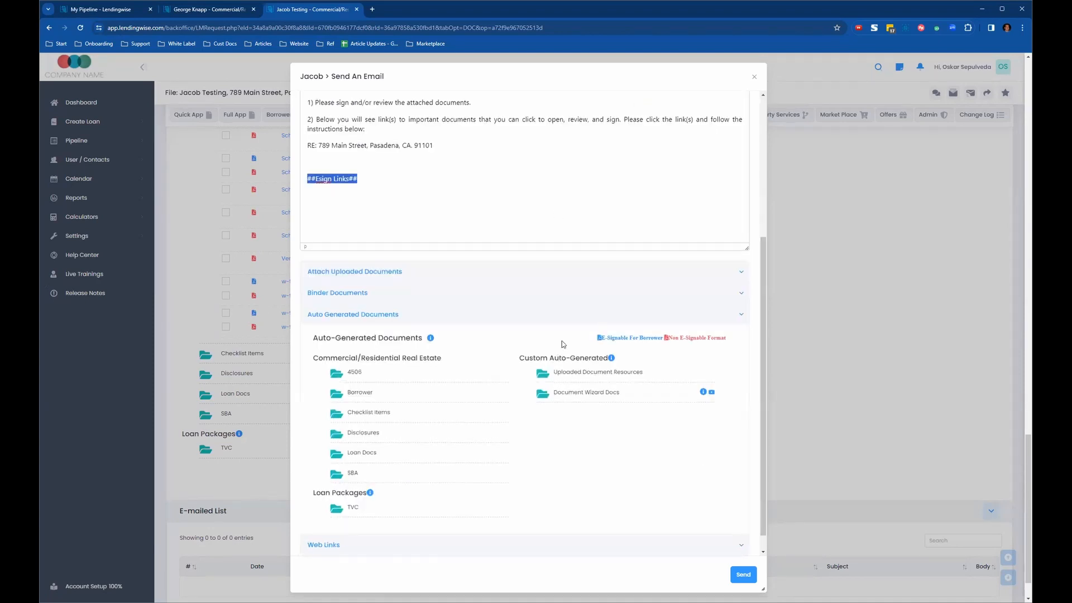
Close the e-sign email draft without sending and locate the E-signed Documents section in the file's docs
scroll(563, 344, "up", 3)
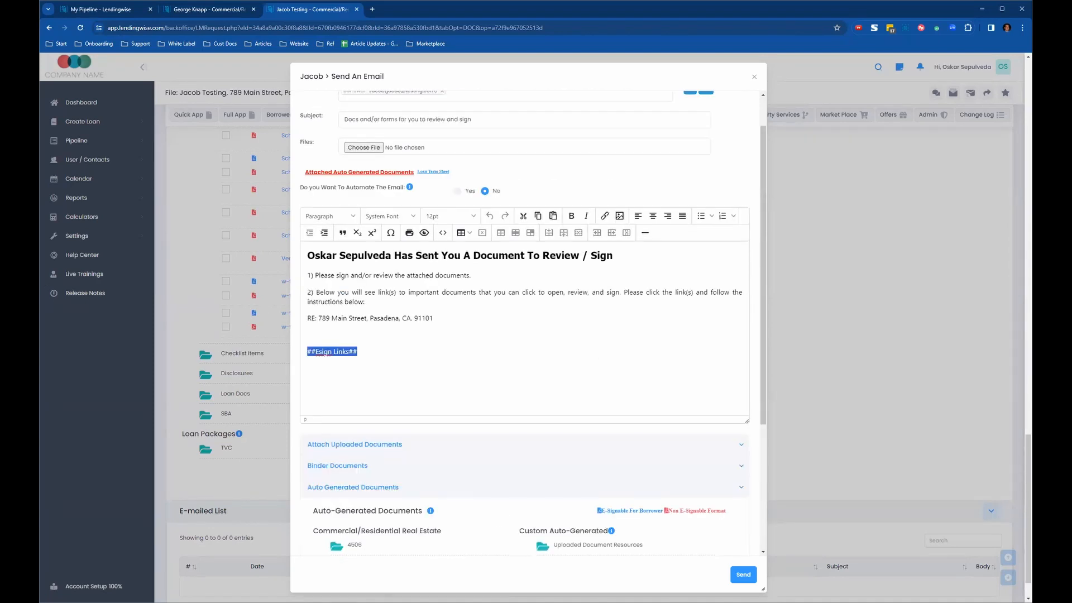
left_click(753, 82)
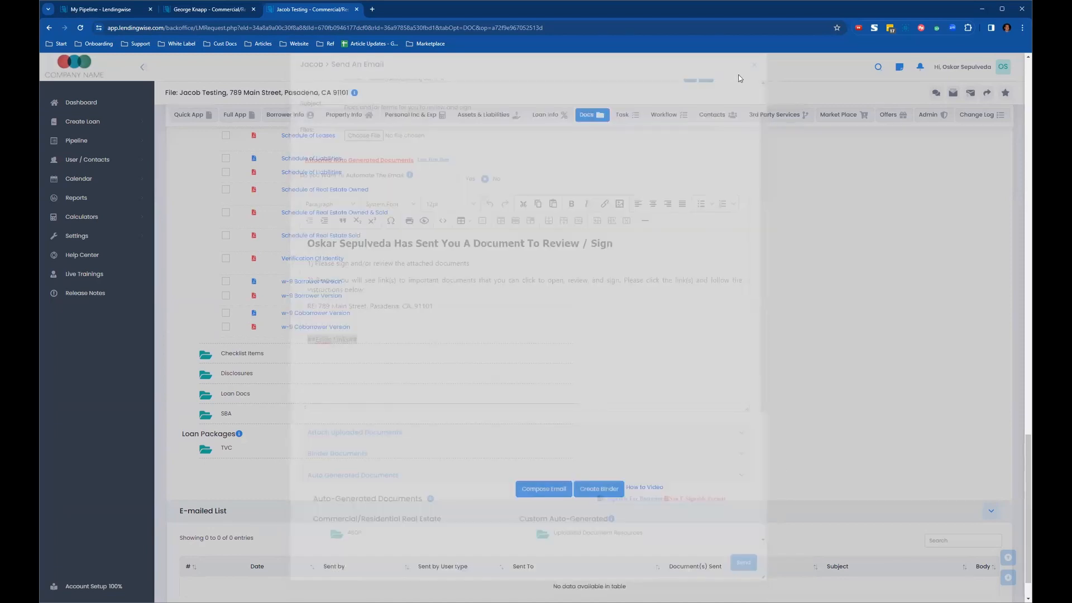
scroll(612, 383, "up", 8)
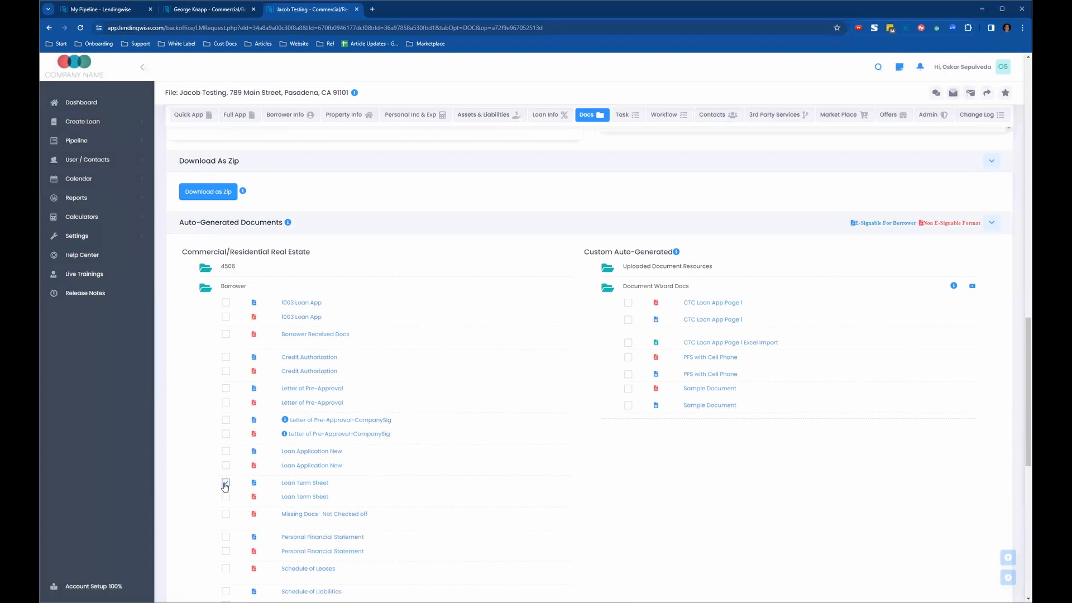
scroll(538, 467, "up", 4)
scroll(604, 158, "up", 4)
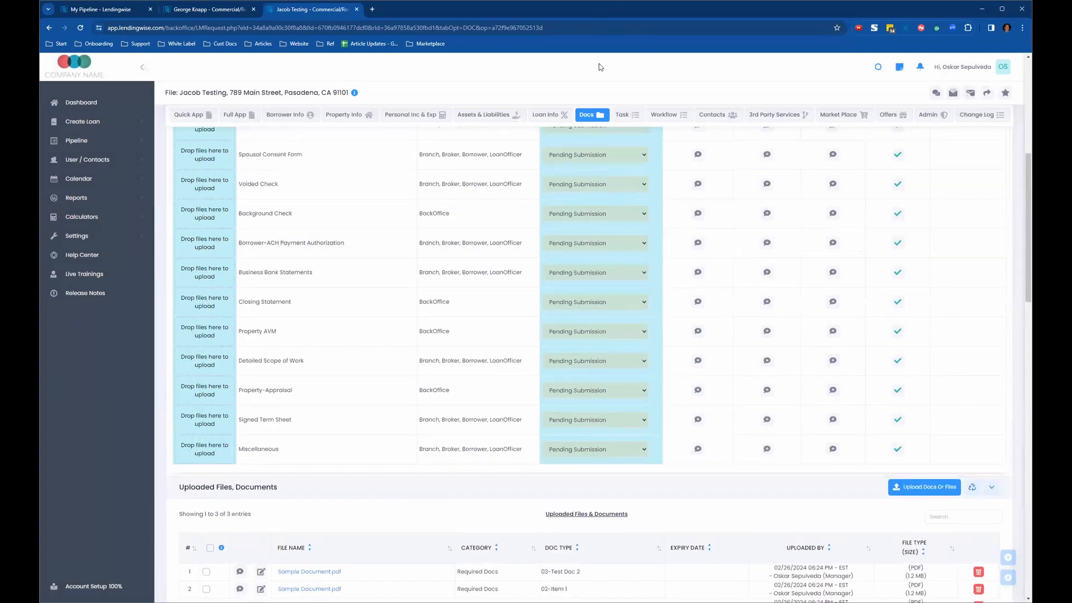
scroll(730, 263, "down", 5)
scroll(709, 410, "down", 3)
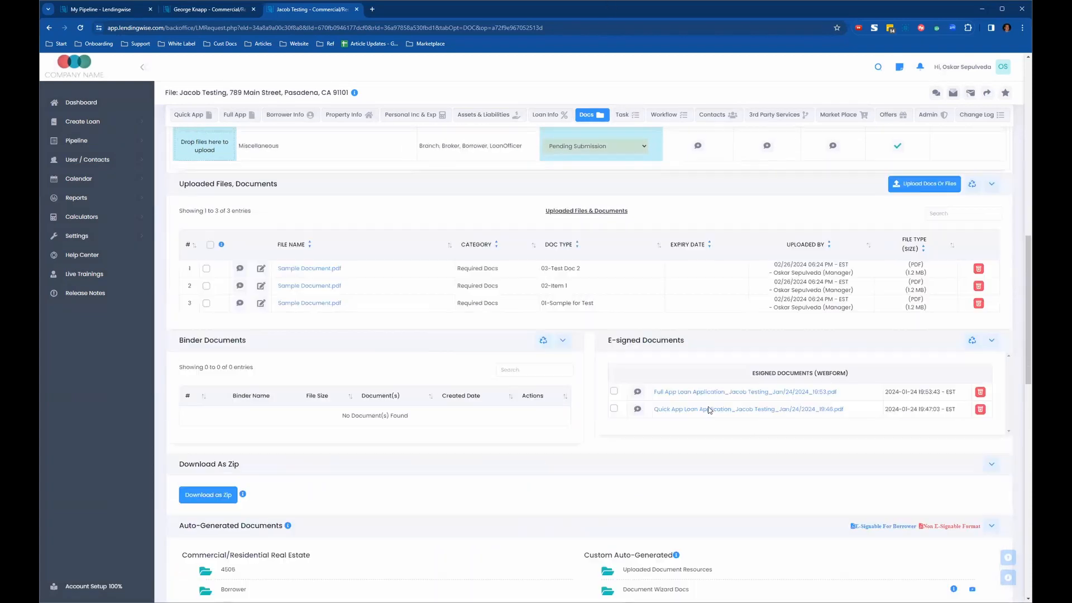
left_click_drag(617, 340, 702, 341)
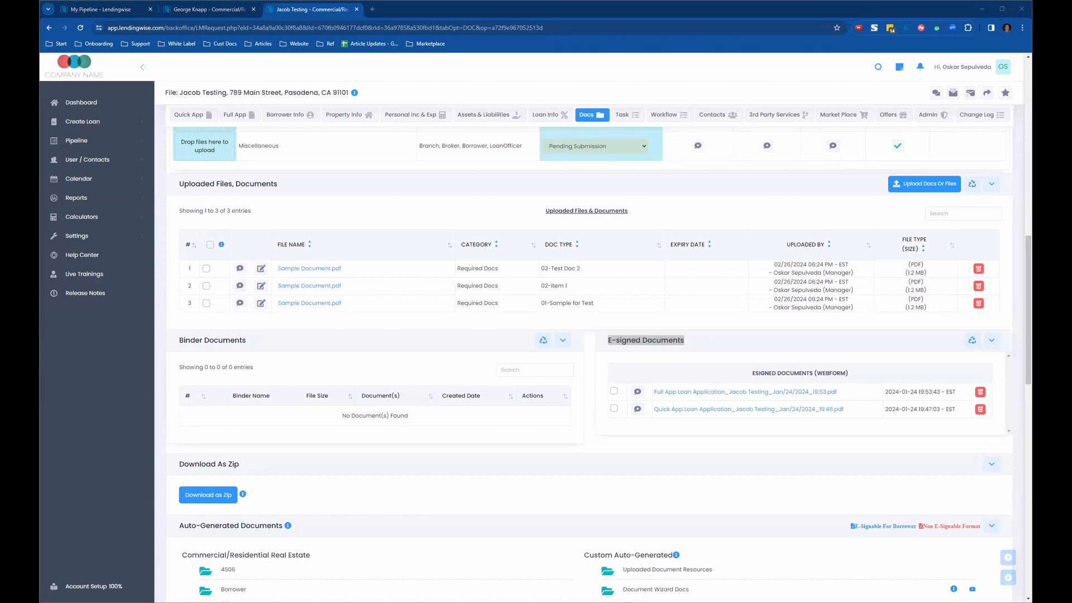
Open the file's Quick App and start composing a new email from the file header
scroll(343, 426, "down", 7)
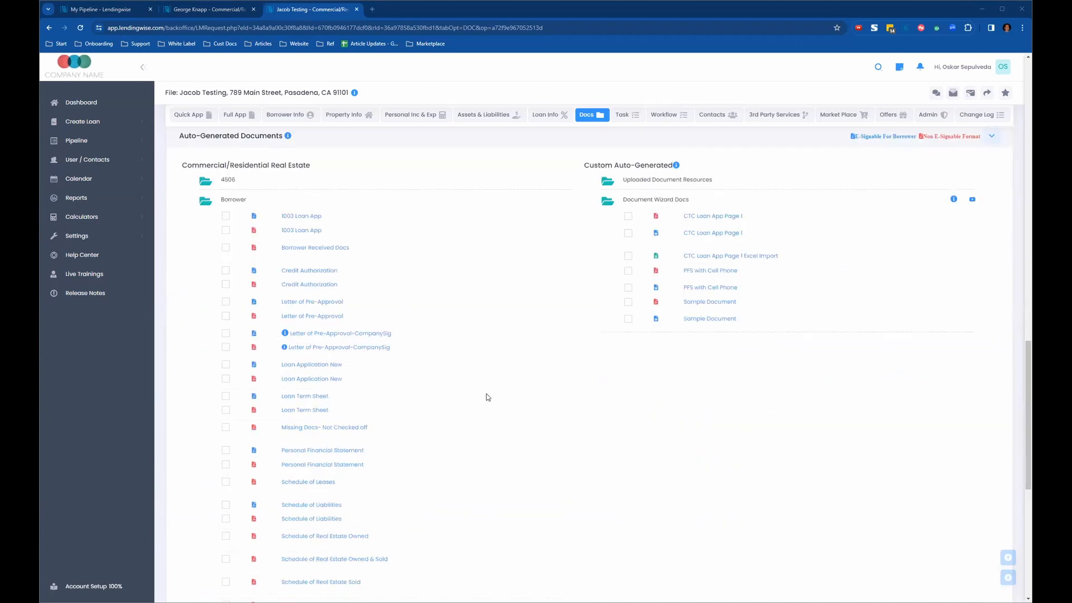
scroll(375, 442, "down", 5)
scroll(371, 441, "up", 9)
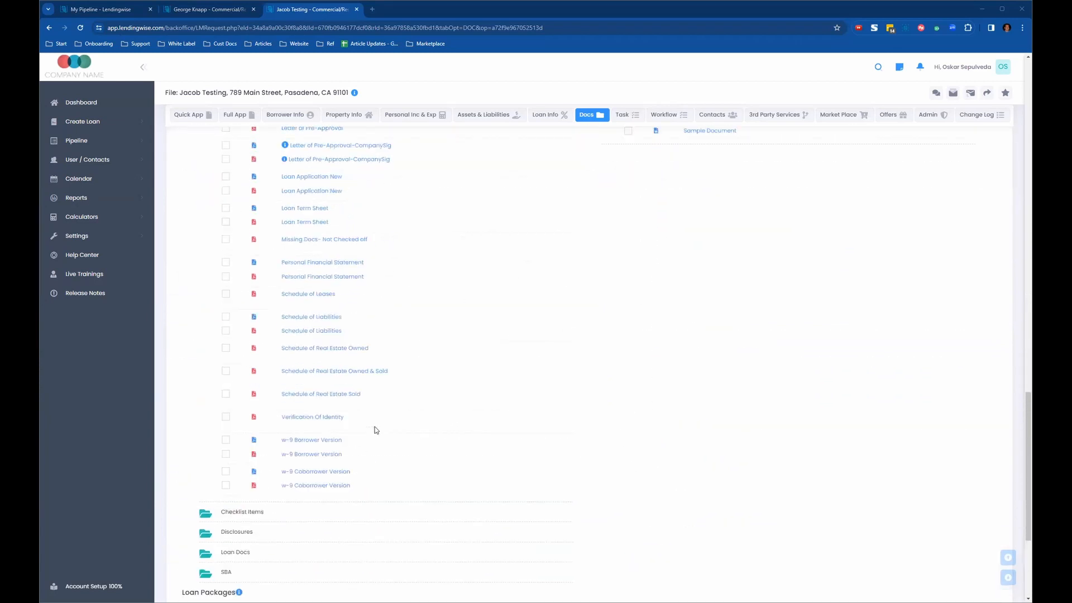
scroll(193, 108, "up", 3)
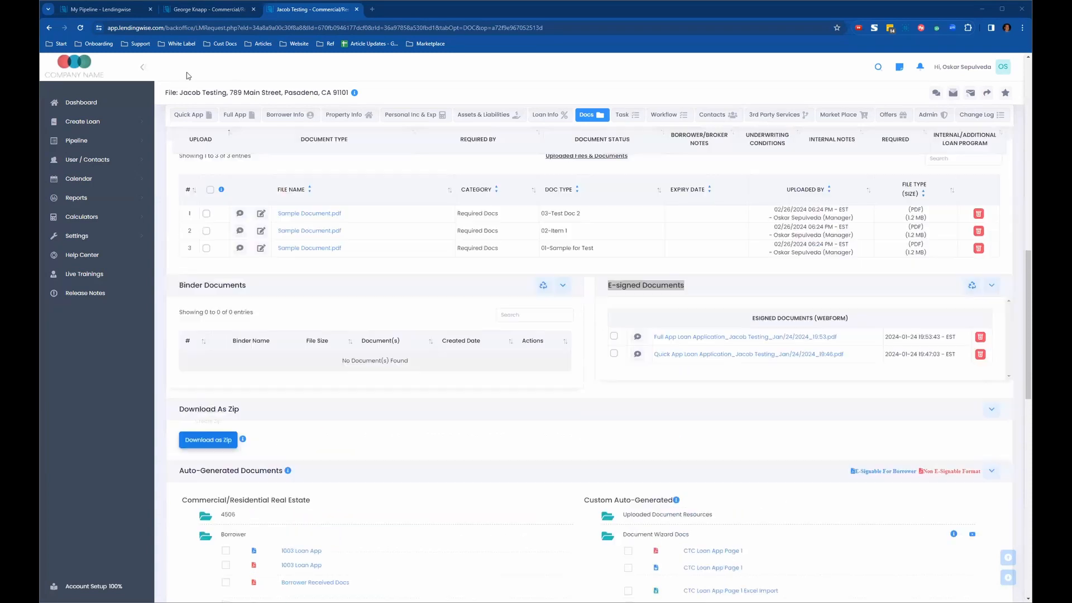
left_click(194, 113)
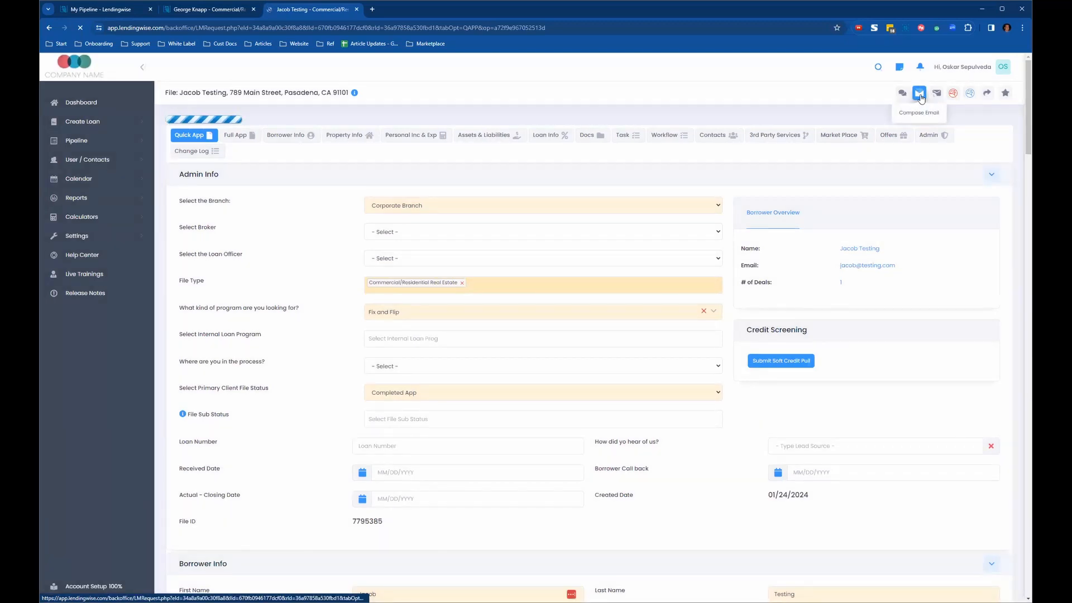
left_click(919, 93)
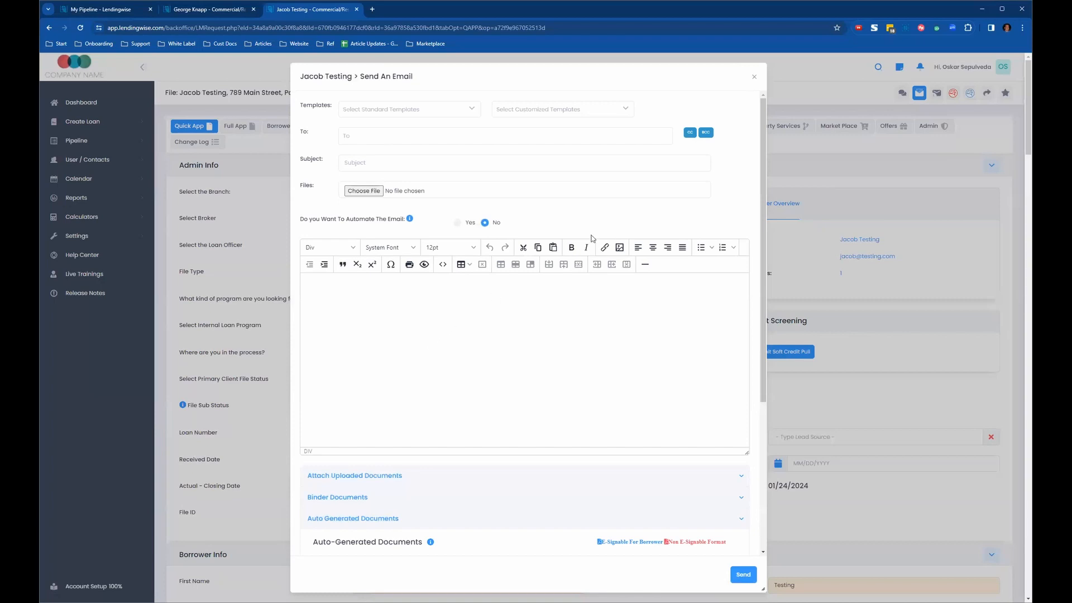
Examine the email form's standard templates, Web Links, Attach Uploaded Documents and Auto Generated Documents sections
left_click(440, 112)
left_click(466, 103)
left_click_drag(764, 115, 764, 269)
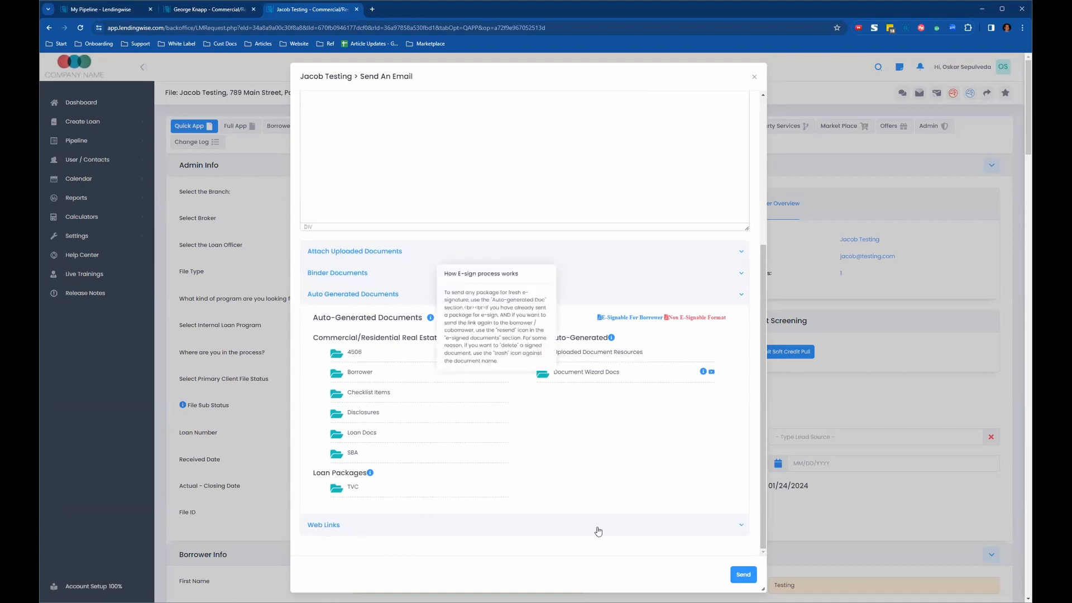
left_click(577, 525)
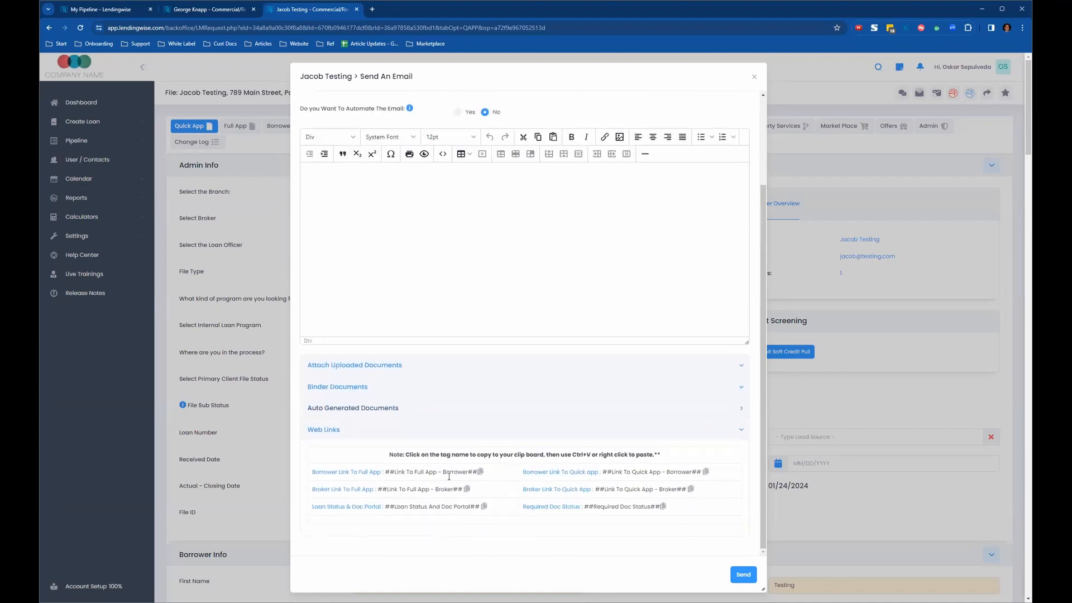
left_click(411, 373)
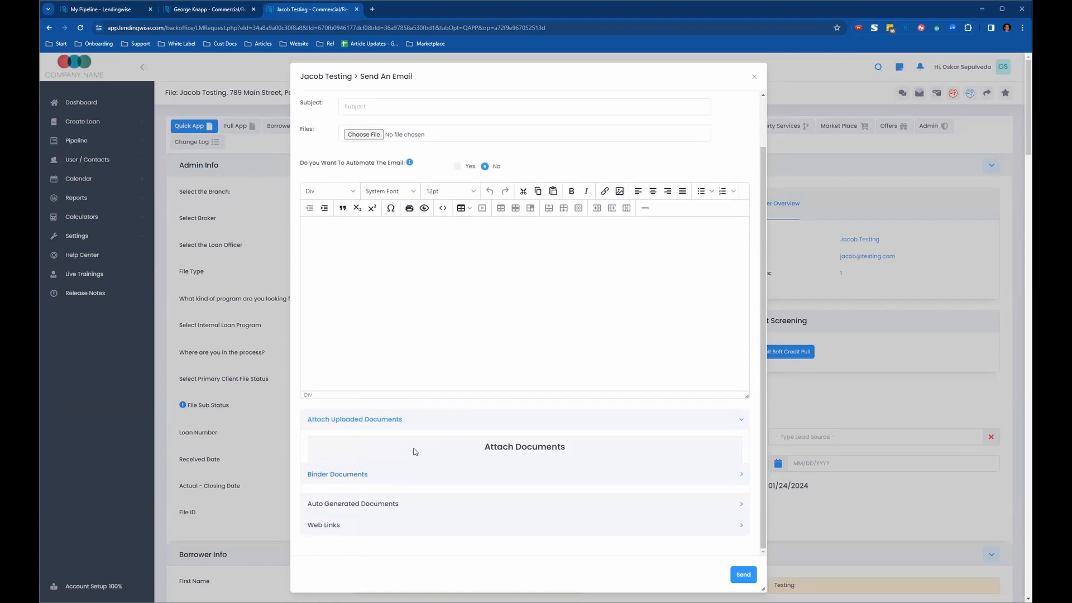
left_click(435, 340)
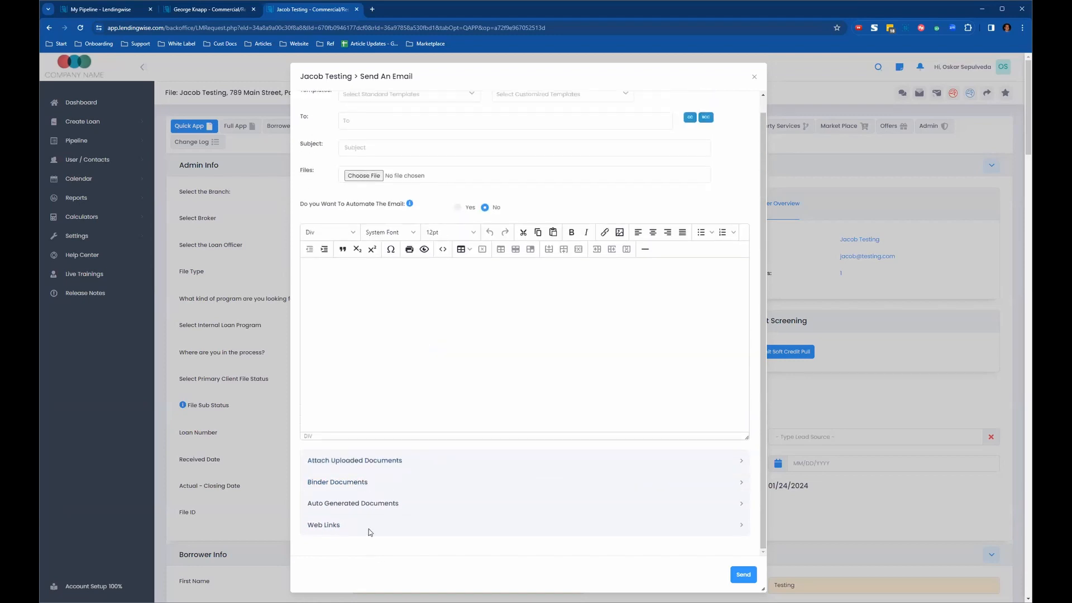
left_click(357, 503)
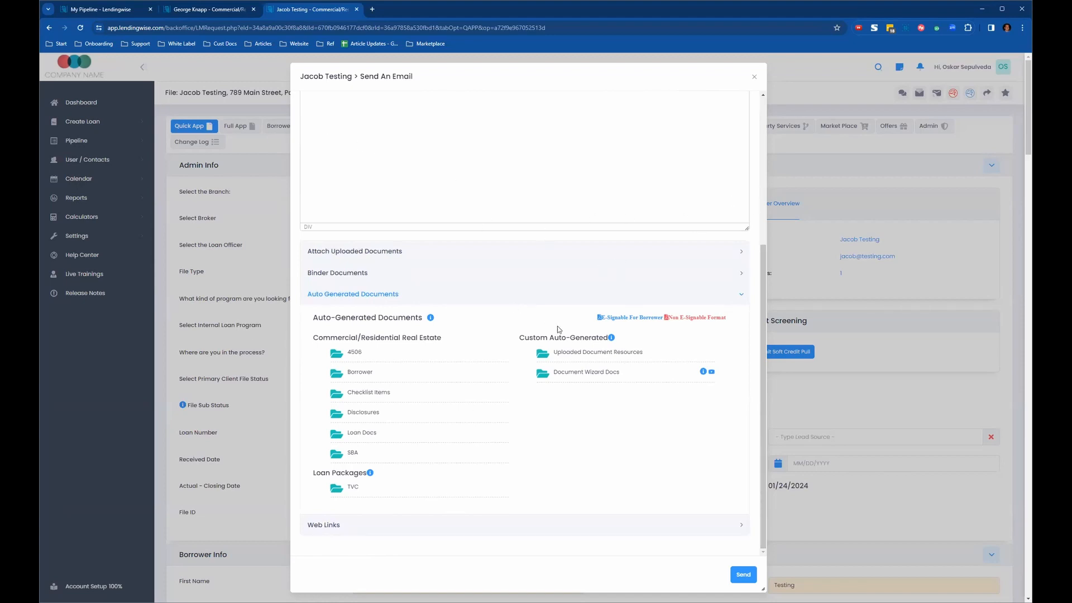
scroll(614, 237, "up", 4)
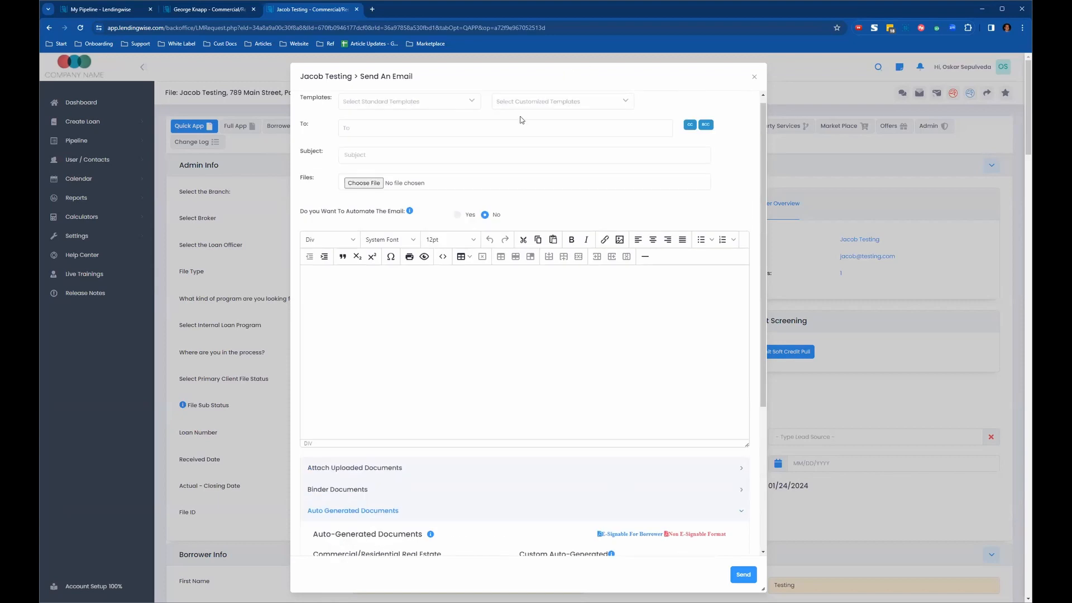
scroll(699, 398, "down", 4)
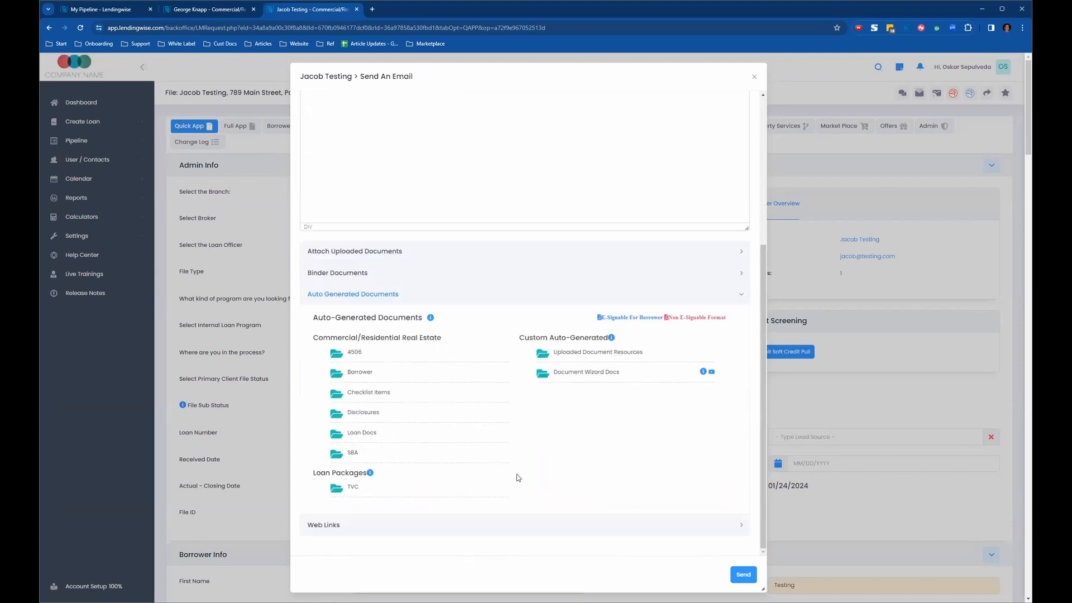
Attach the e-signable Loan Term Sheet from the Borrower folder of auto-generated documents to the email
left_click(360, 373)
scroll(403, 282, "down", 2)
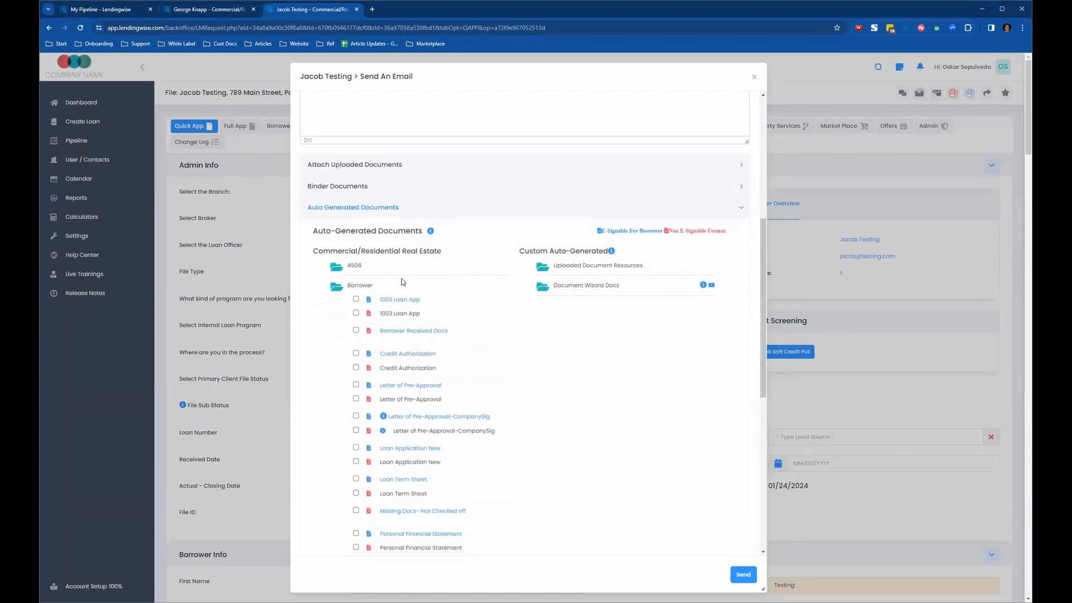
left_click(370, 484)
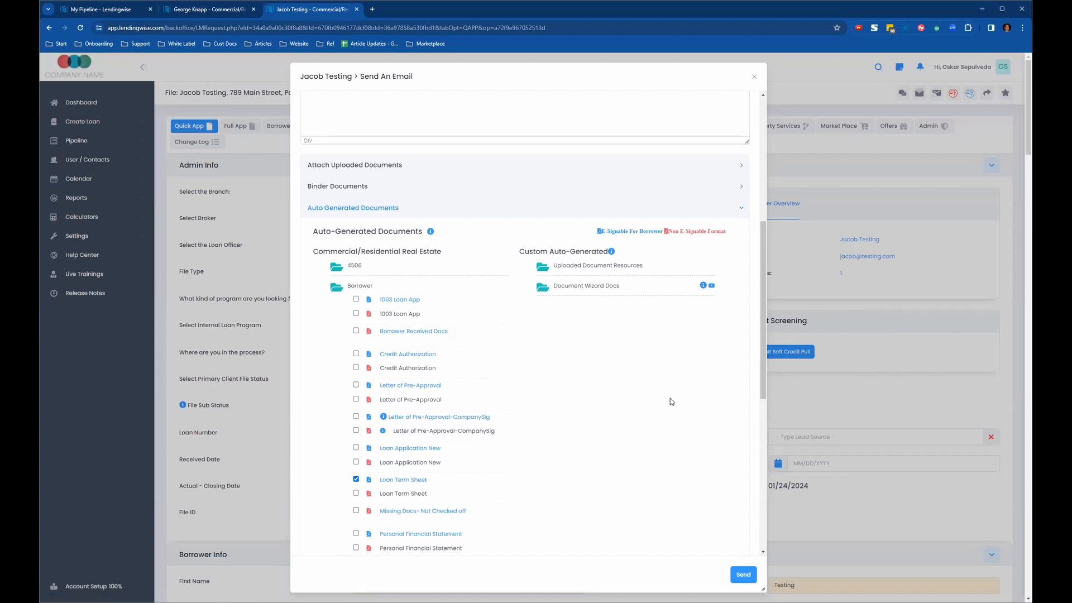
Add the borrower as the email recipient and highlight the ##Esign Links## placeholder in the message body
scroll(704, 349, "up", 6)
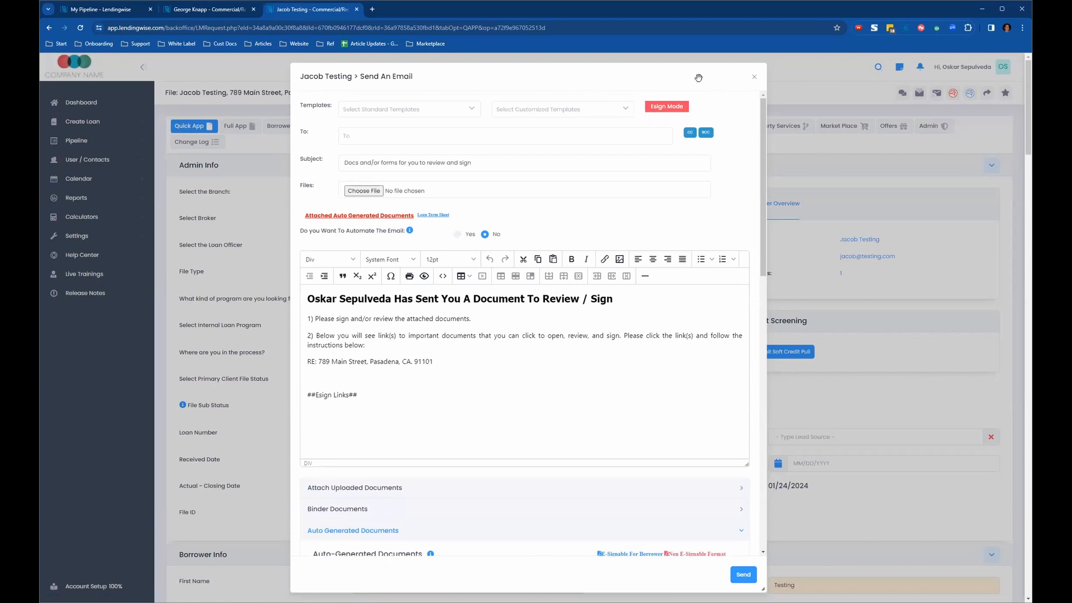
left_click(378, 134)
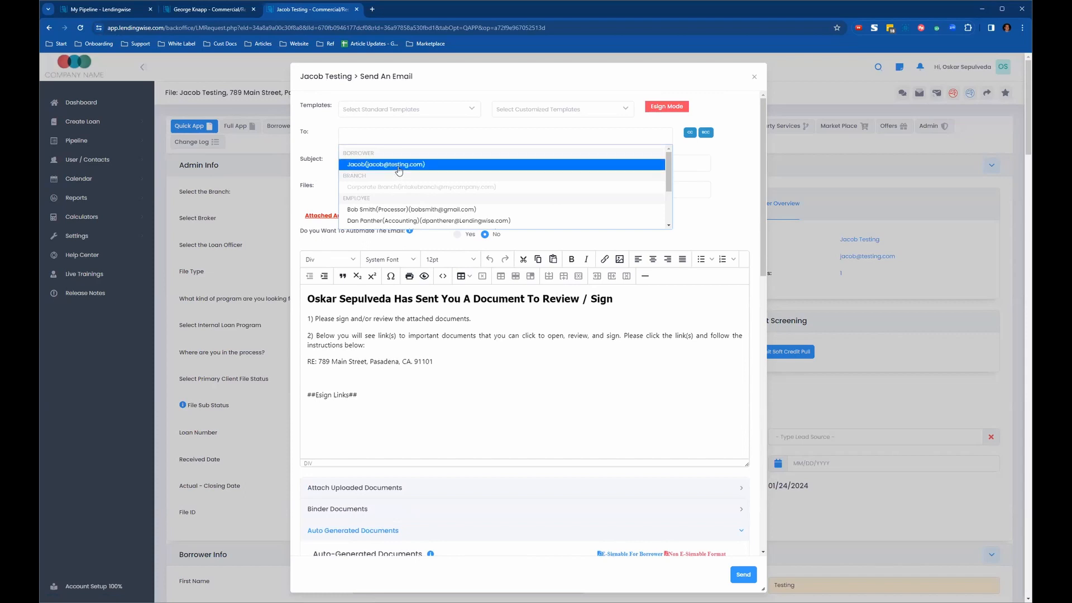
left_click(399, 166)
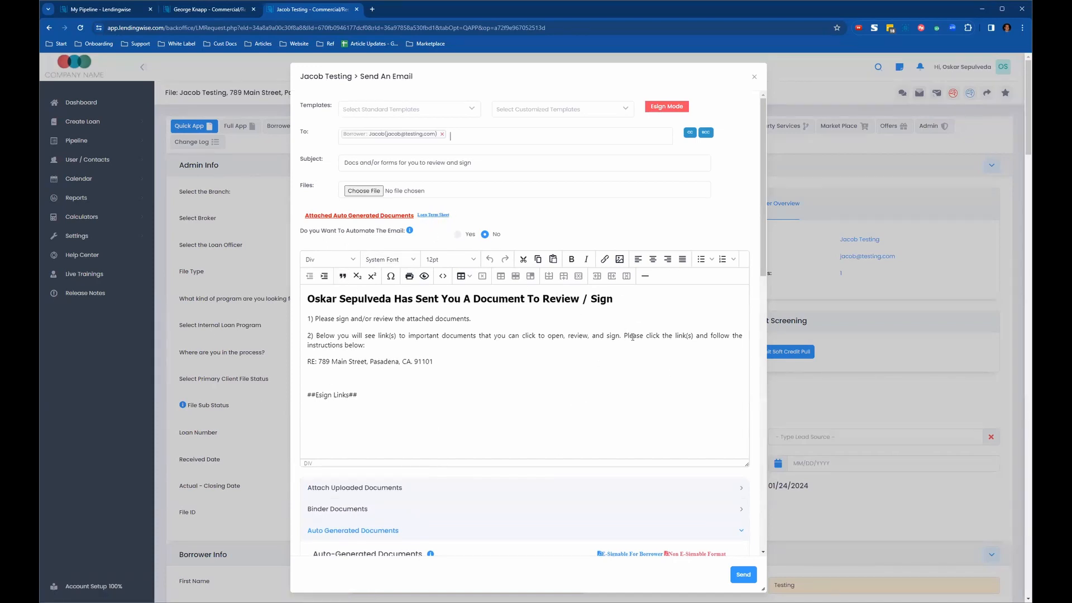
left_click_drag(358, 395, 274, 395)
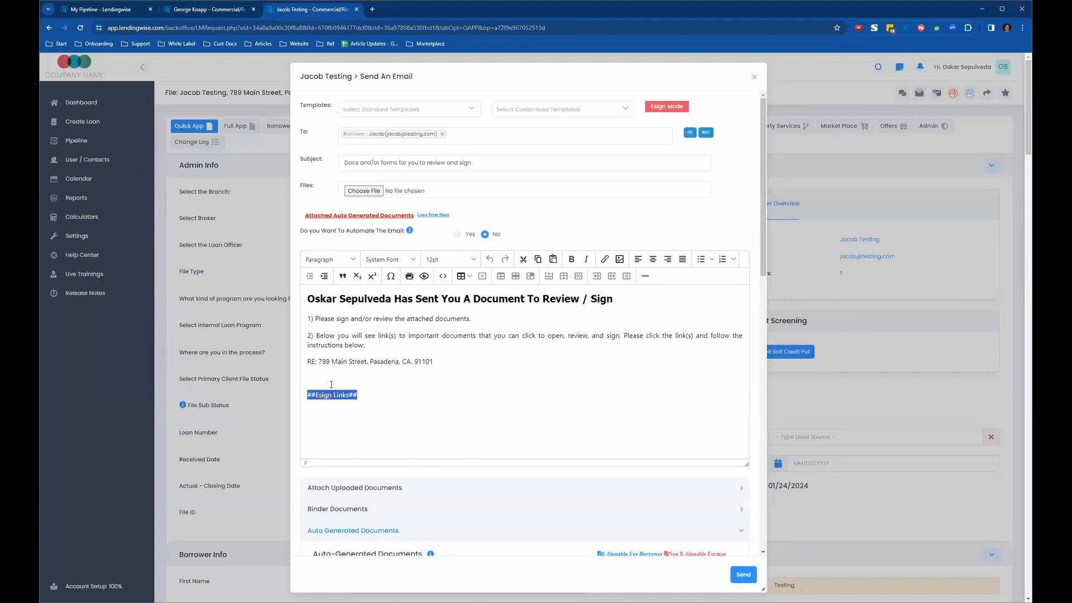
Discard the e-sign draft and start a new email using the standard Pre-Approval E-mail template
left_click(755, 76)
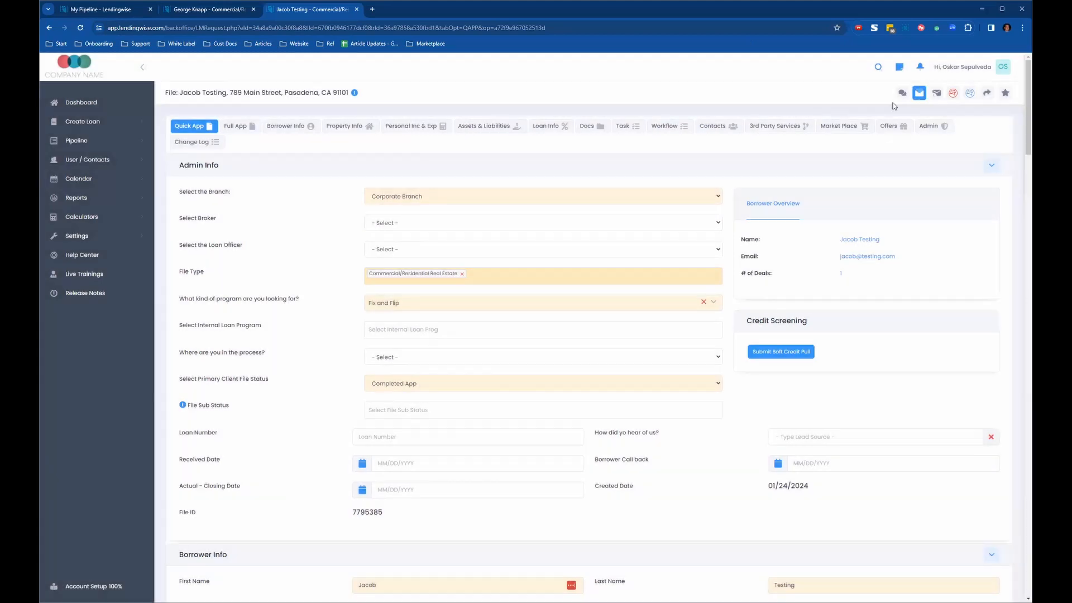
left_click(916, 93)
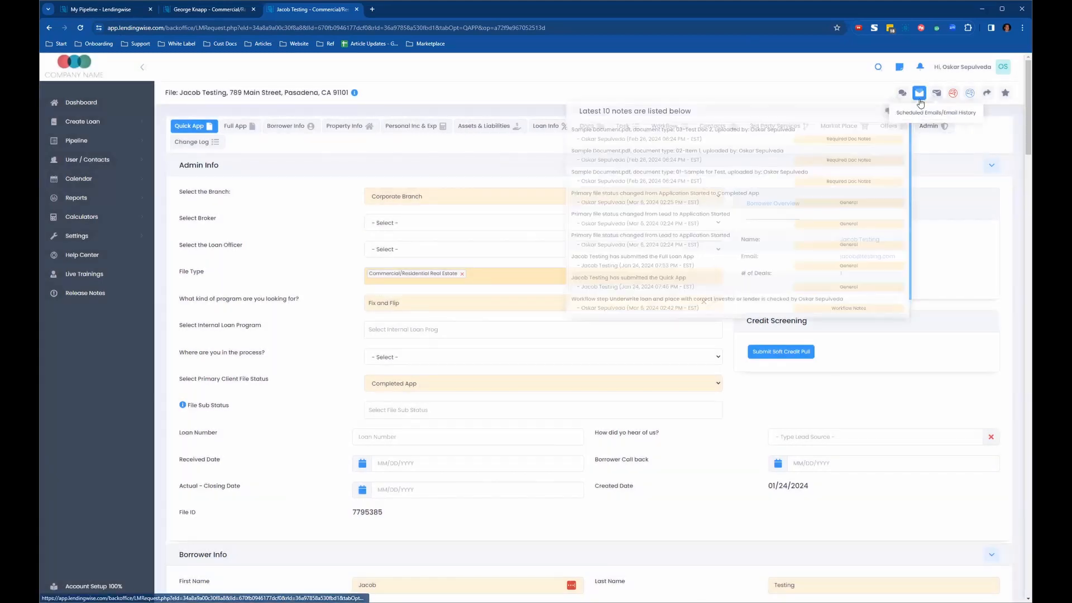
left_click(921, 99)
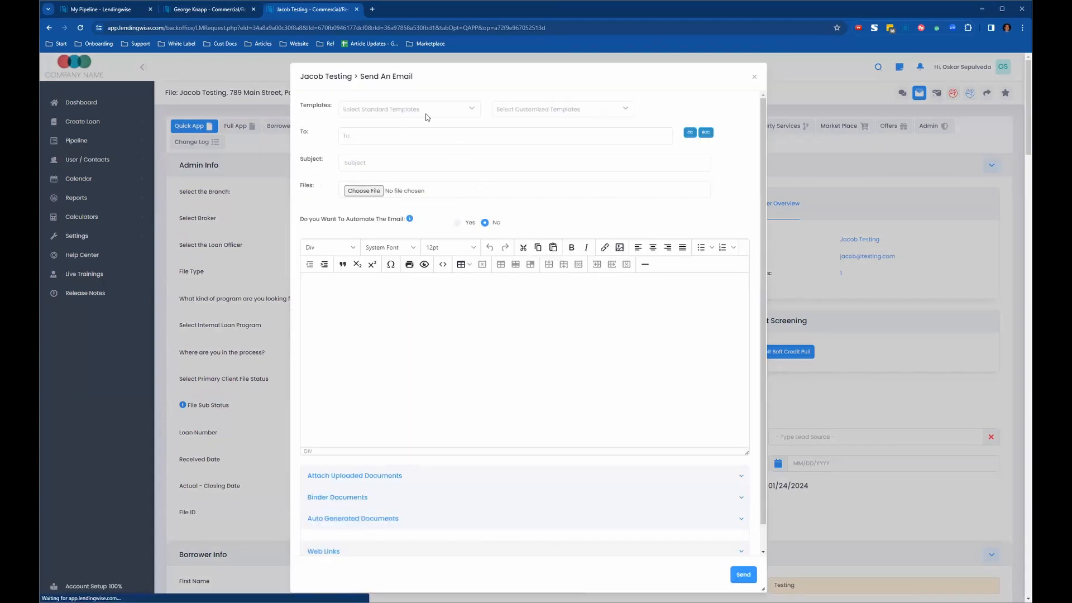
left_click(463, 111)
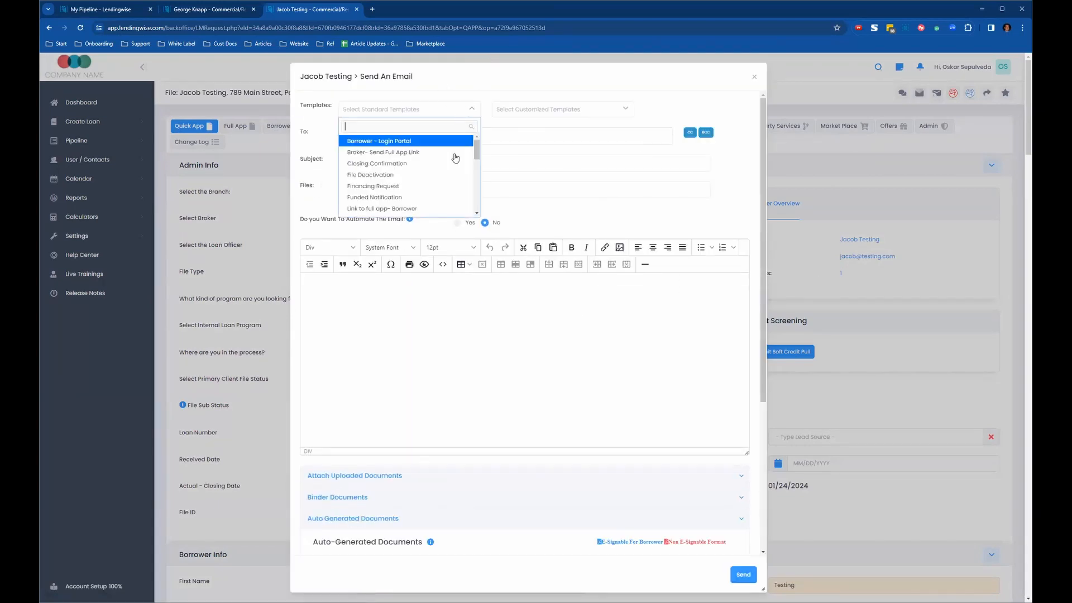
scroll(452, 160, "down", 5)
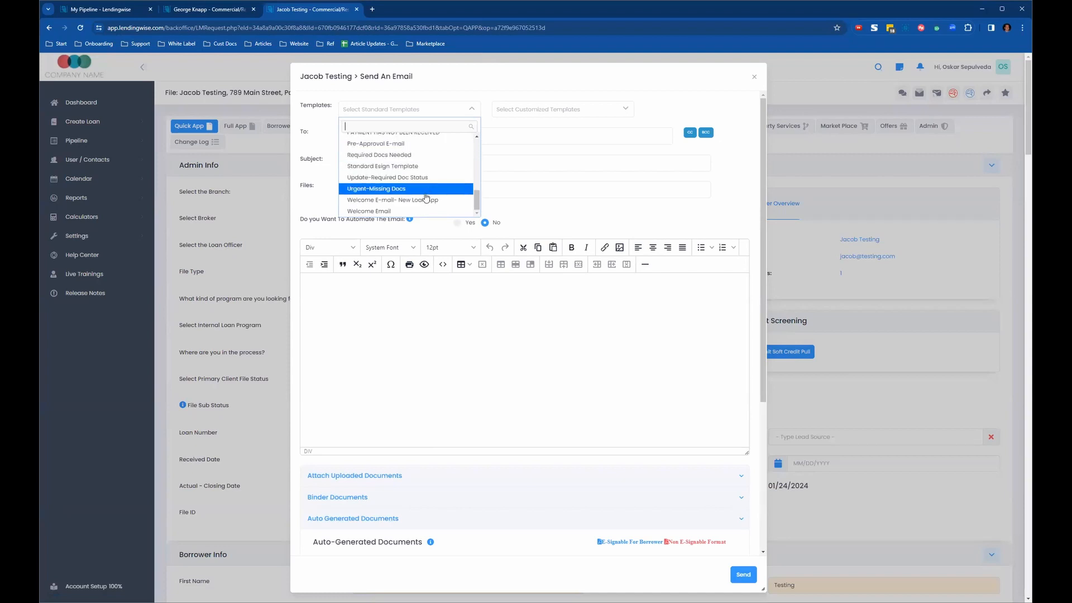
left_click(426, 145)
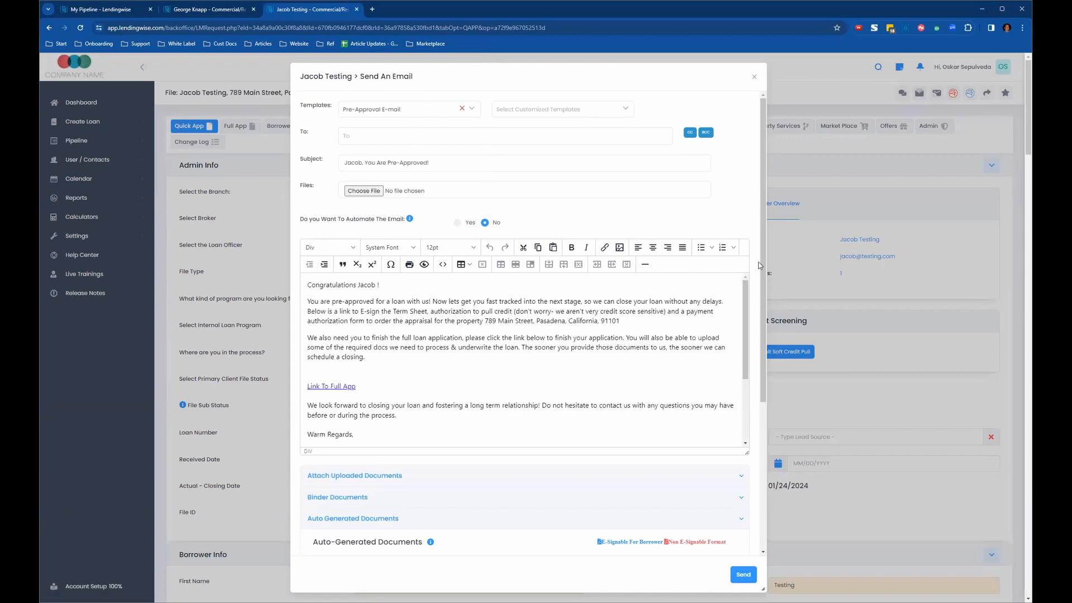
Attach the non-e-signable Credit Authorization and Letter of Pre-Approval from the Borrower folder to the pre-approval email
scroll(710, 454, "down", 4)
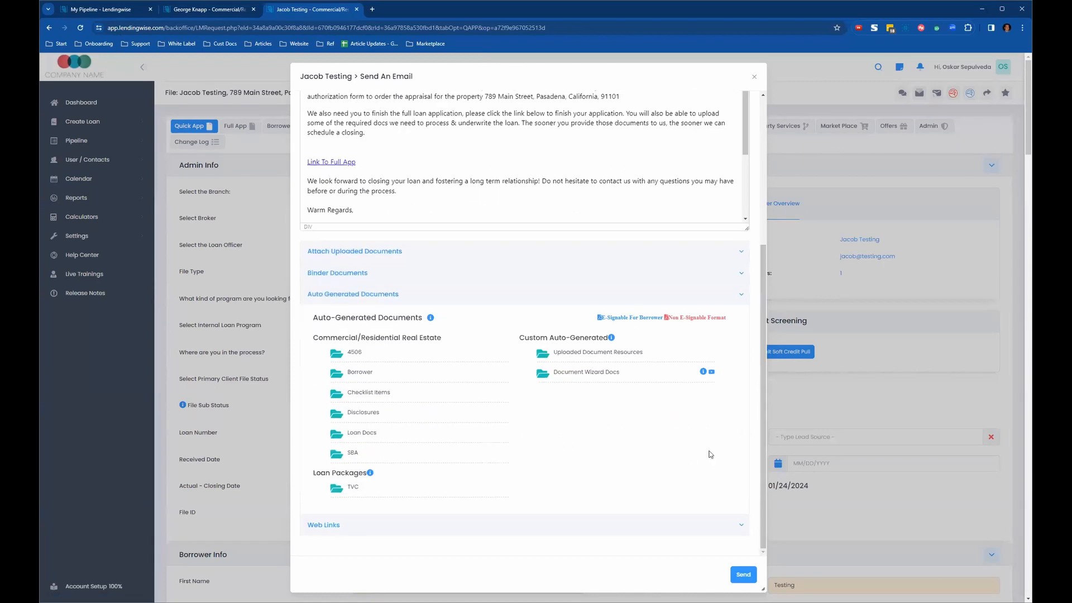
left_click(335, 373)
scroll(528, 416, "down", 2)
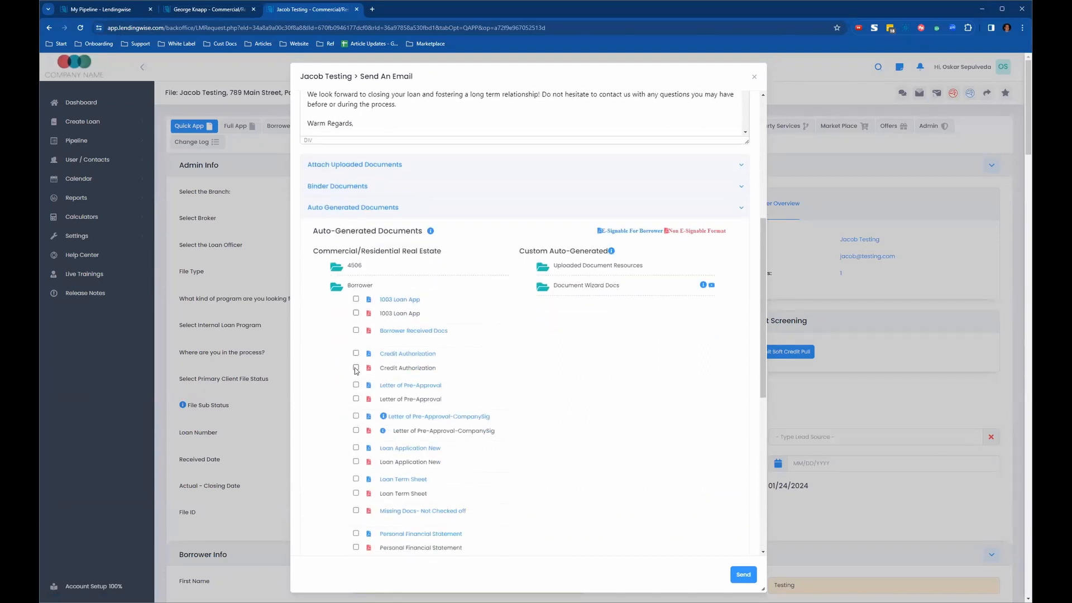
left_click(355, 369)
left_click(356, 400)
left_click(742, 574)
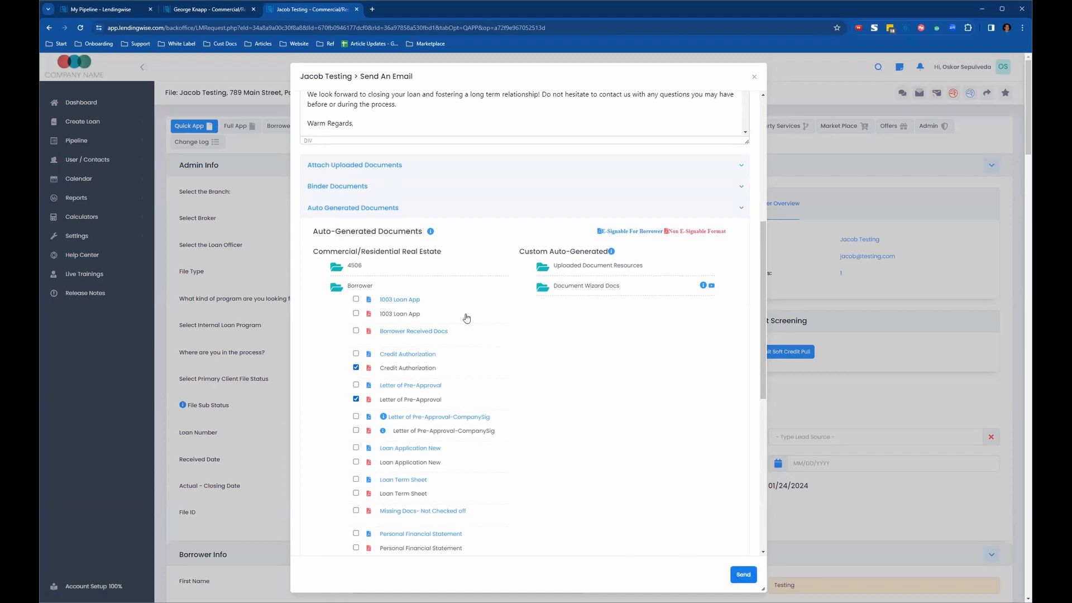
Remove the Letter of Pre-Approval and Credit Authorization attachments and close the pre-approval email without sending
left_click(357, 400)
left_click(356, 368)
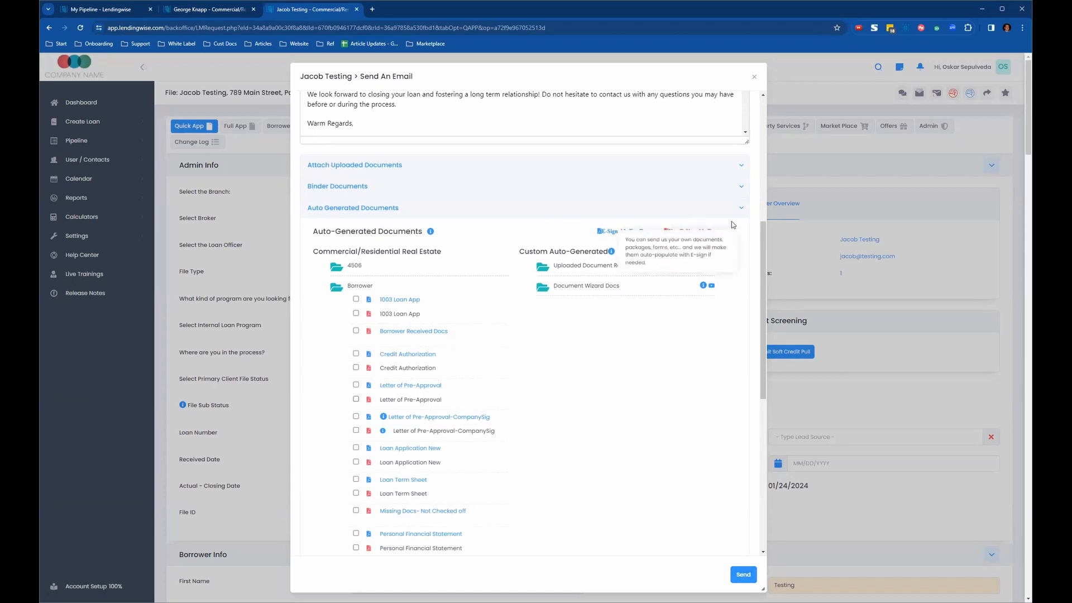
scroll(733, 225, "up", 6)
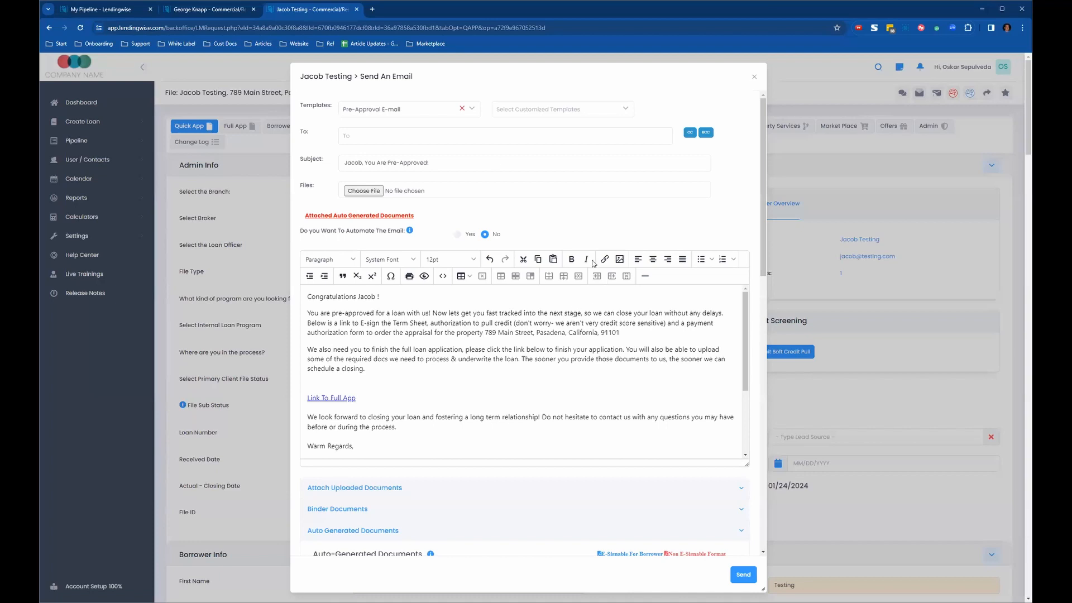
left_click(754, 79)
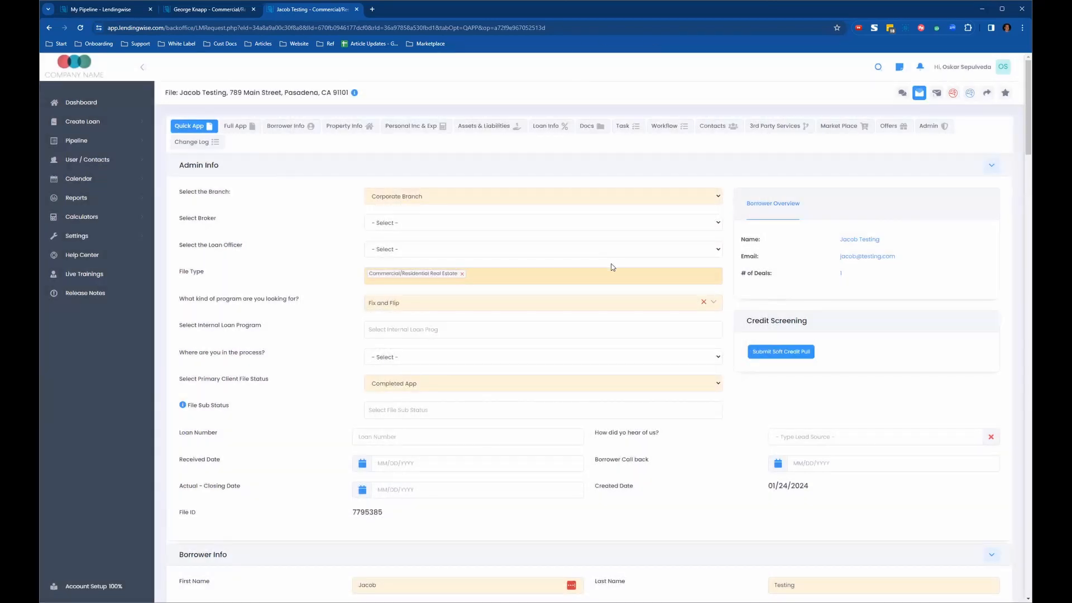